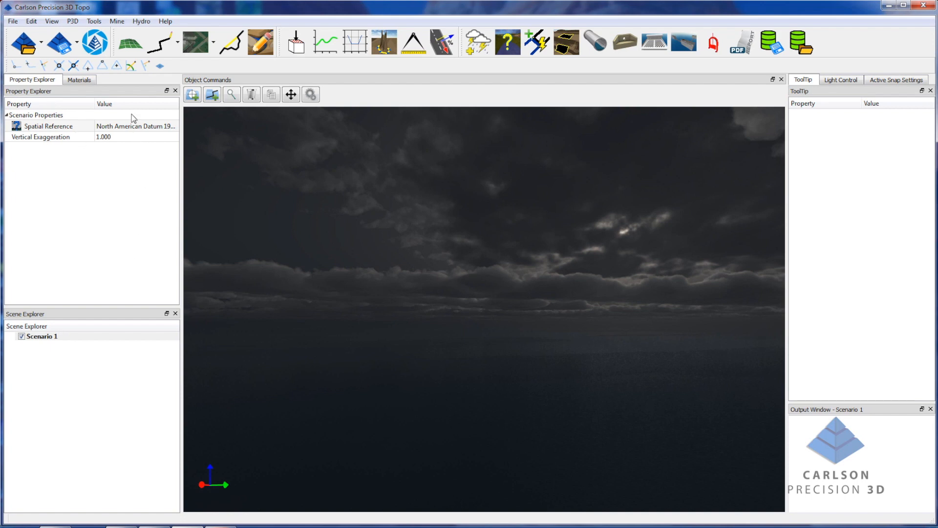
Set the scenario's spatial reference to North American Datum 1983 / NAD83 / Iowa South (ftUS).
{"action": "left_click", "coordinate": [136, 127]}
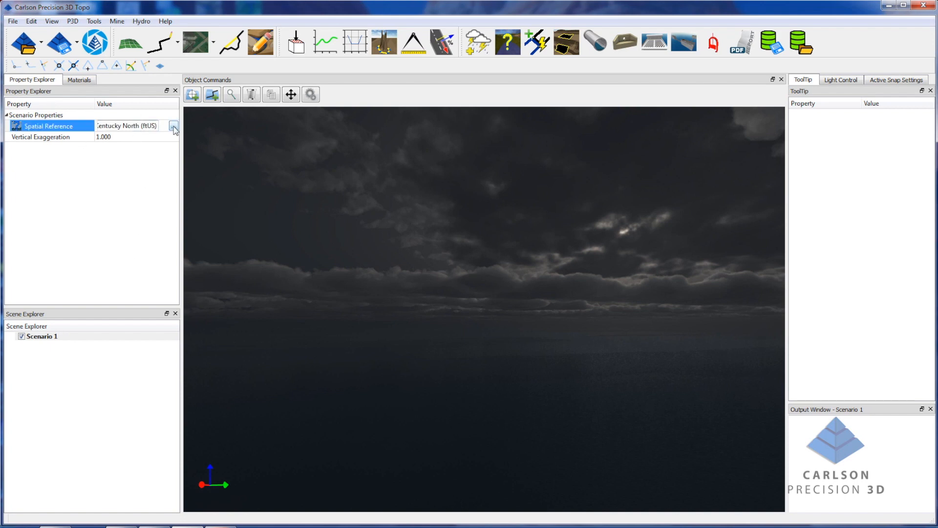
{"action": "left_click", "coordinate": [174, 126]}
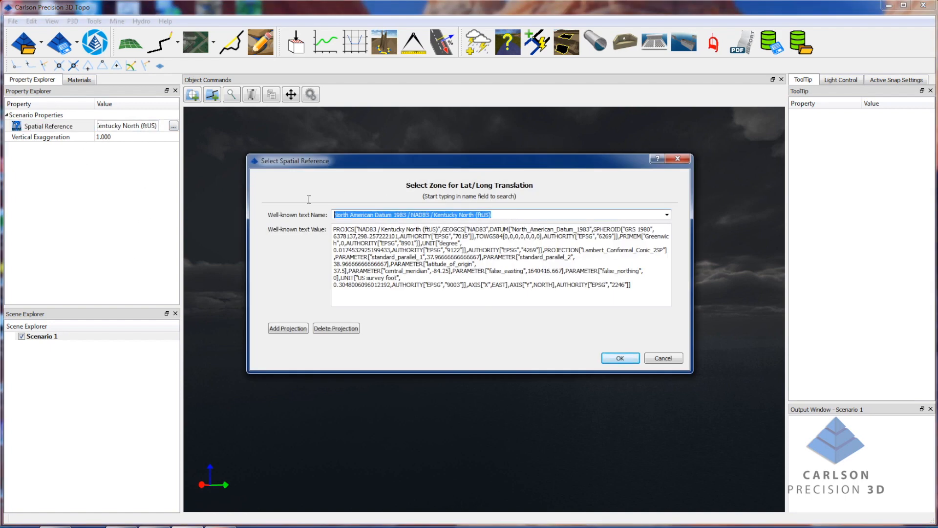
{"action": "type", "text": "iowa"}
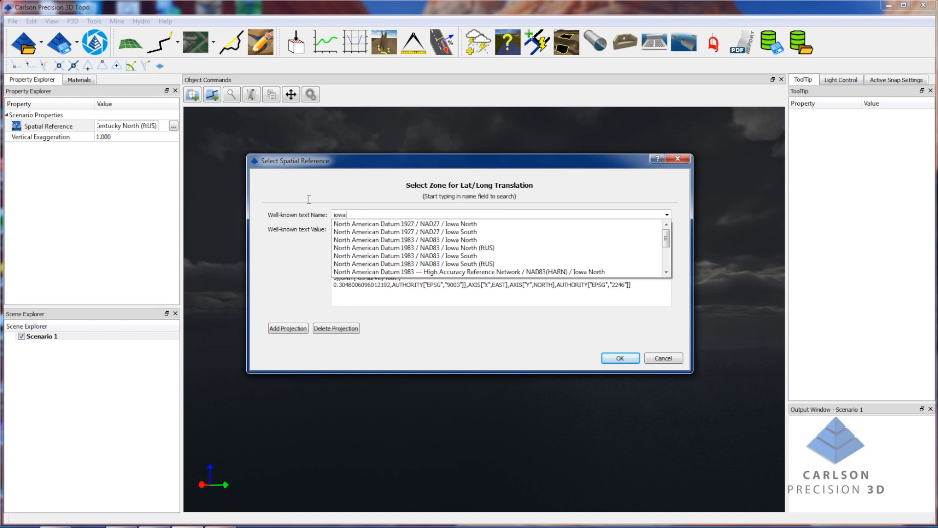
{"action": "left_click", "coordinate": [468, 265]}
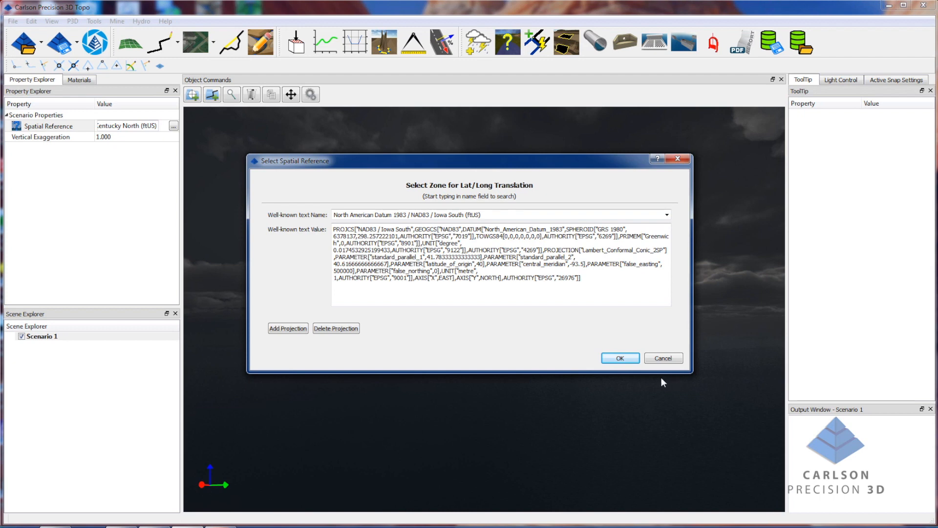
{"action": "left_click", "coordinate": [619, 359]}
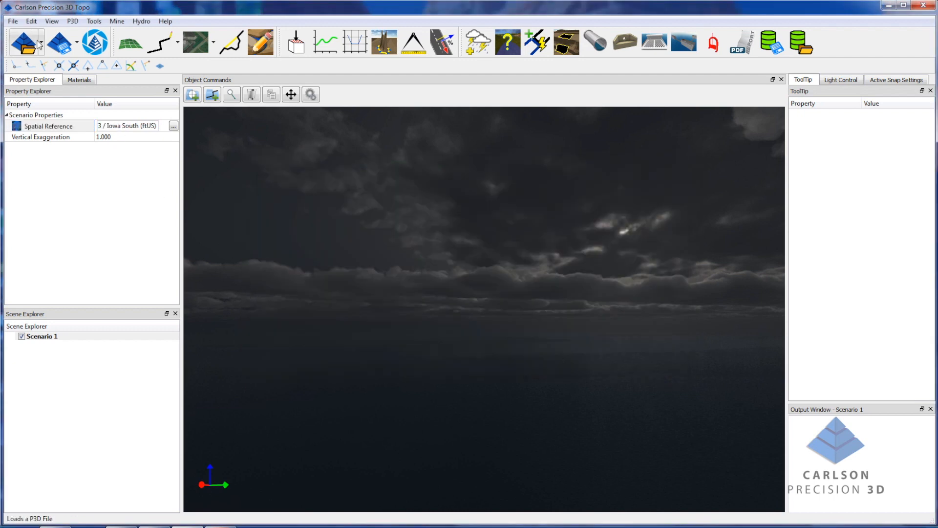
Load the point cloud file 06184594 with source projection NAD83 / UTM zone 15N, thinning factor 0 and outlier removal on.
{"action": "left_click", "coordinate": [42, 44]}
{"action": "left_click", "coordinate": [52, 96]}
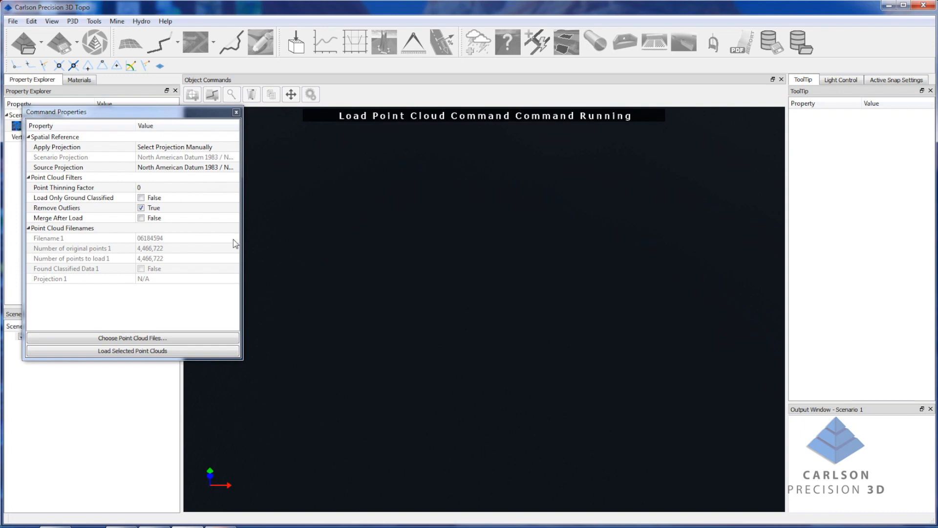
{"action": "left_click_drag", "start_coordinate": [243, 209], "coordinate": [323, 209]}
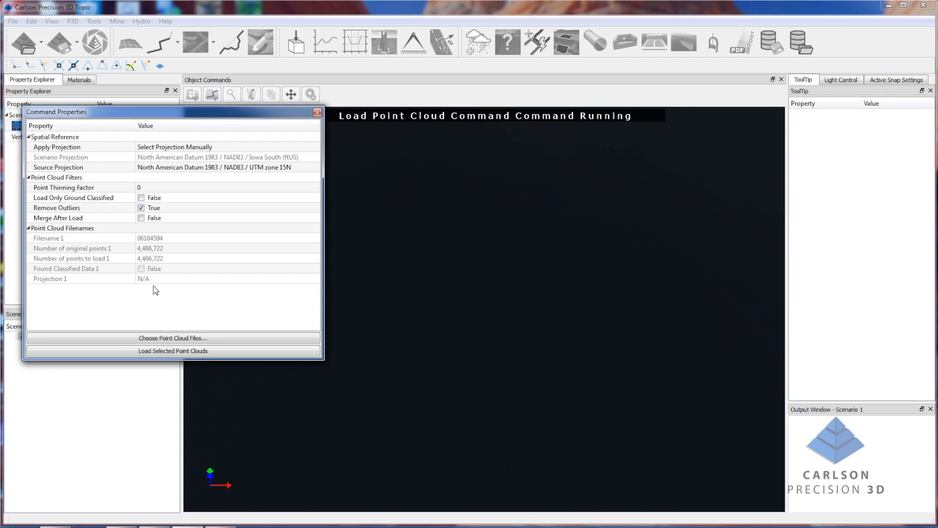
{"action": "left_click", "coordinate": [181, 355]}
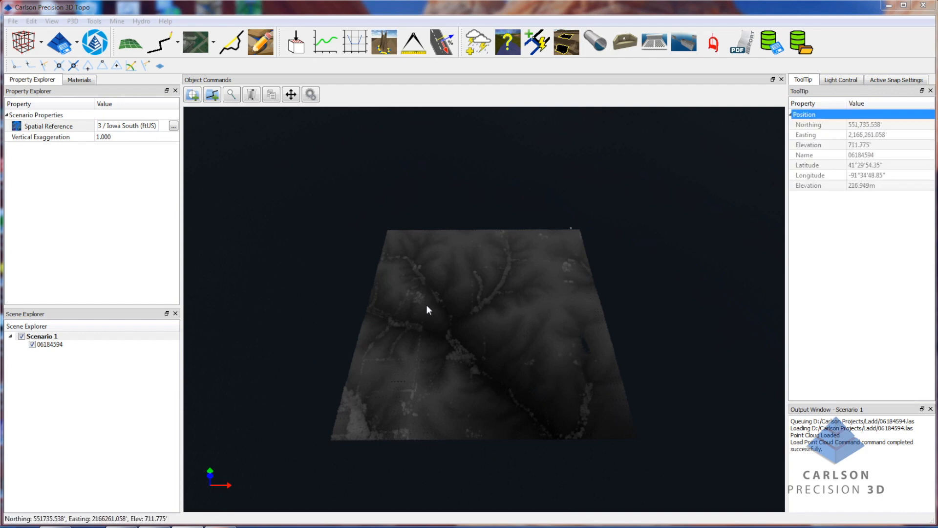
Examine the terrain, tree lines and buildings in the northwestern part of the loaded point cloud.
{"action": "scroll", "coordinate": [427, 309], "scroll_direction": "up", "scroll_amount": 1}
{"action": "scroll", "coordinate": [427, 308], "scroll_direction": "up", "scroll_amount": 5}
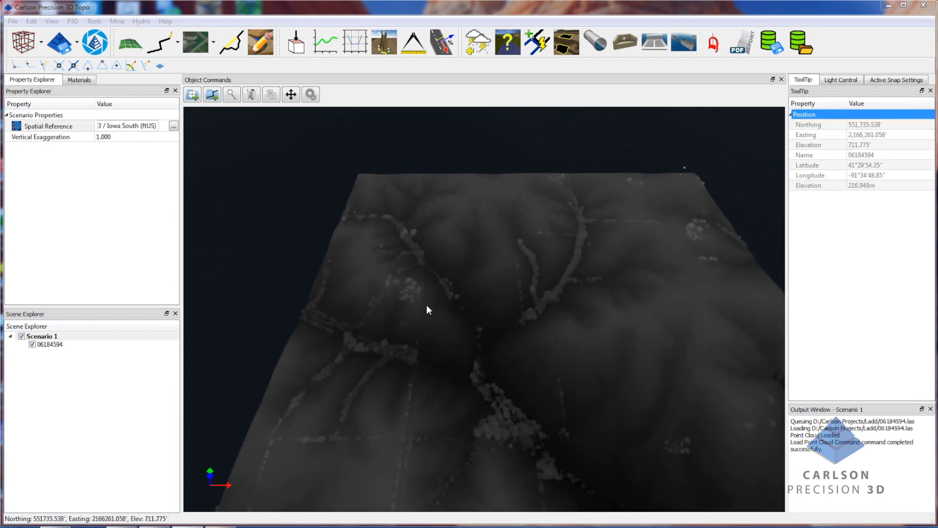
{"action": "scroll", "coordinate": [427, 306], "scroll_direction": "up", "scroll_amount": 3}
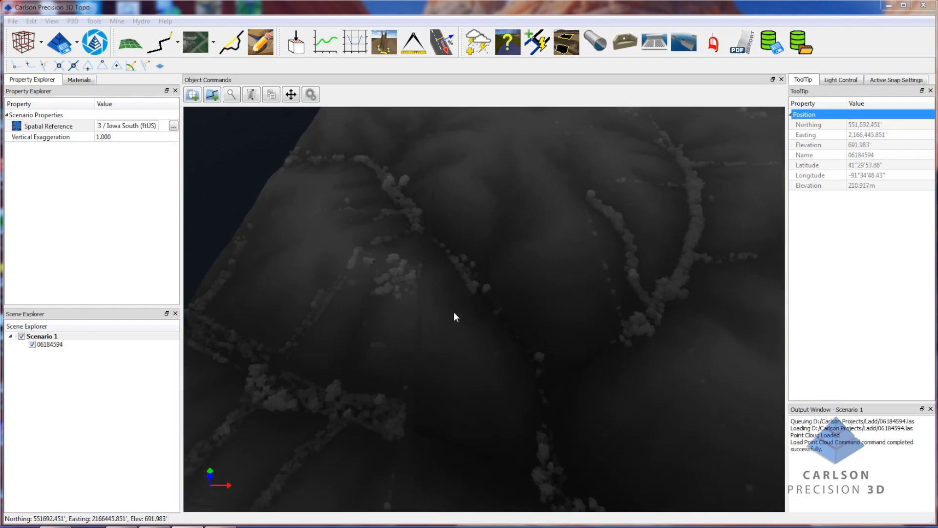
{"action": "scroll", "coordinate": [454, 314], "scroll_direction": "down", "scroll_amount": 3}
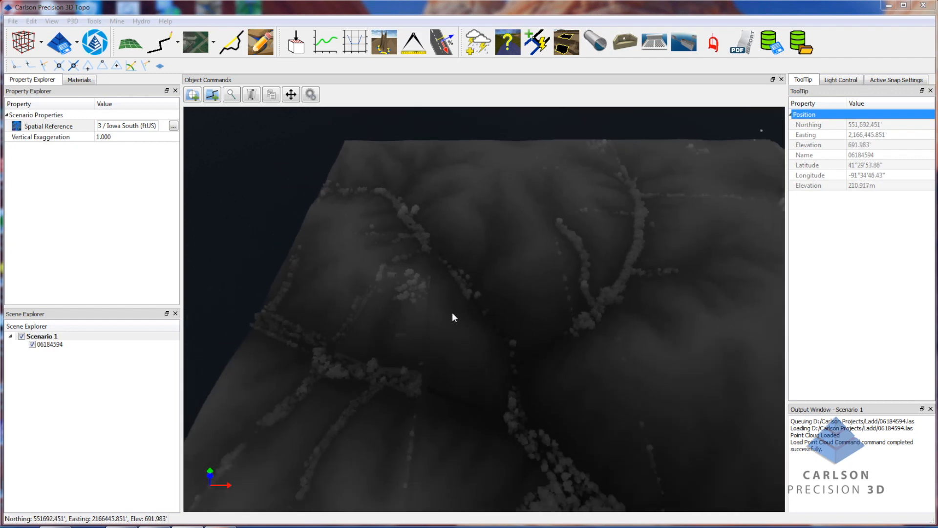
{"action": "left_click_drag", "start_coordinate": [452, 296], "coordinate": [462, 300]}
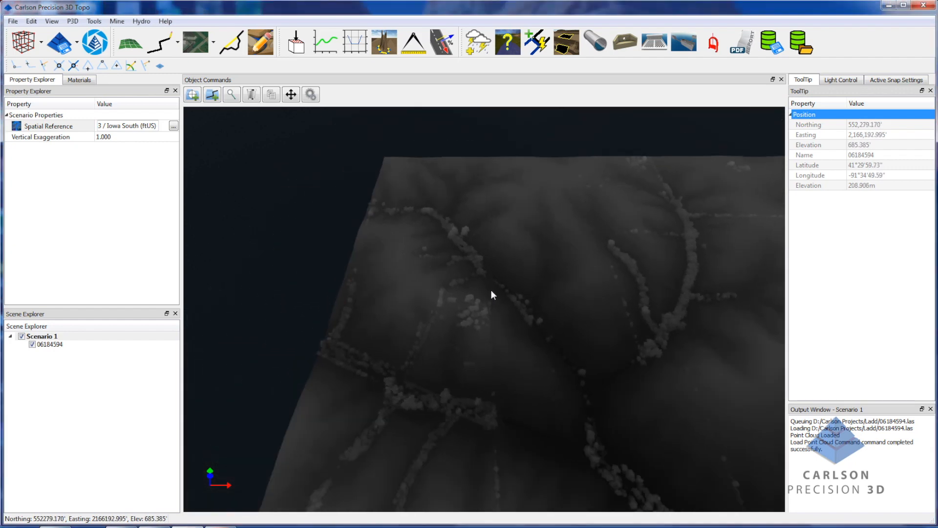
{"action": "scroll", "coordinate": [491, 295], "scroll_direction": "up", "scroll_amount": 6}
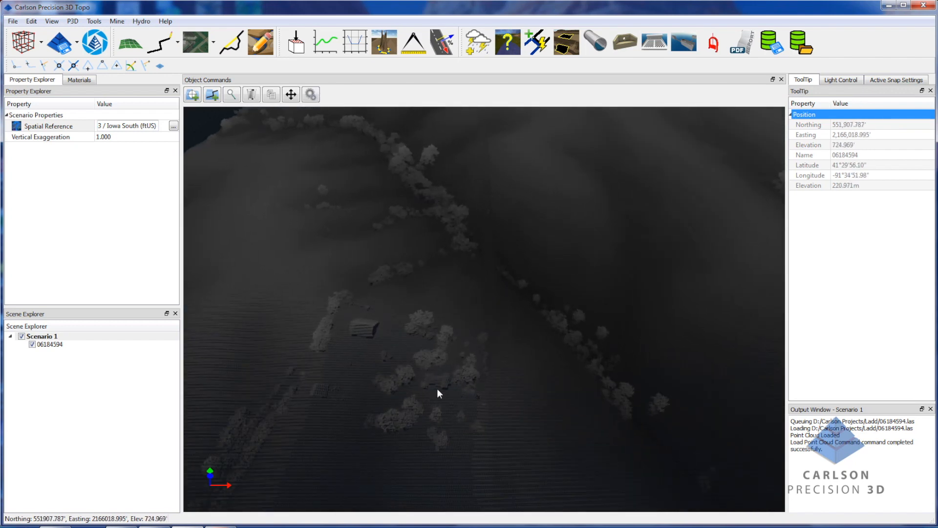
{"action": "middle_click_drag", "start_coordinate": [445, 390], "coordinate": [445, 356]}
{"action": "scroll", "coordinate": [446, 360], "scroll_direction": "down", "scroll_amount": 2}
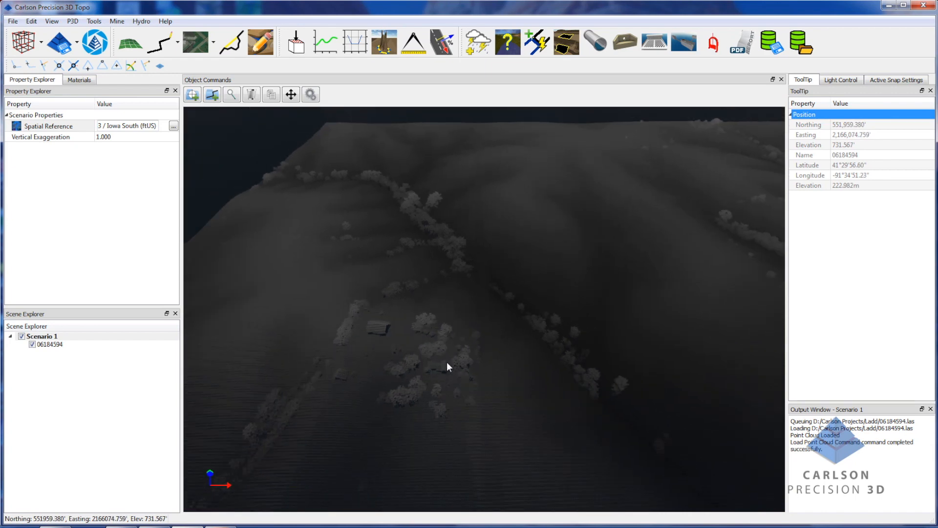
{"action": "scroll", "coordinate": [447, 362], "scroll_direction": "down", "scroll_amount": 6}
{"action": "middle_click_drag", "start_coordinate": [458, 362], "coordinate": [459, 401]}
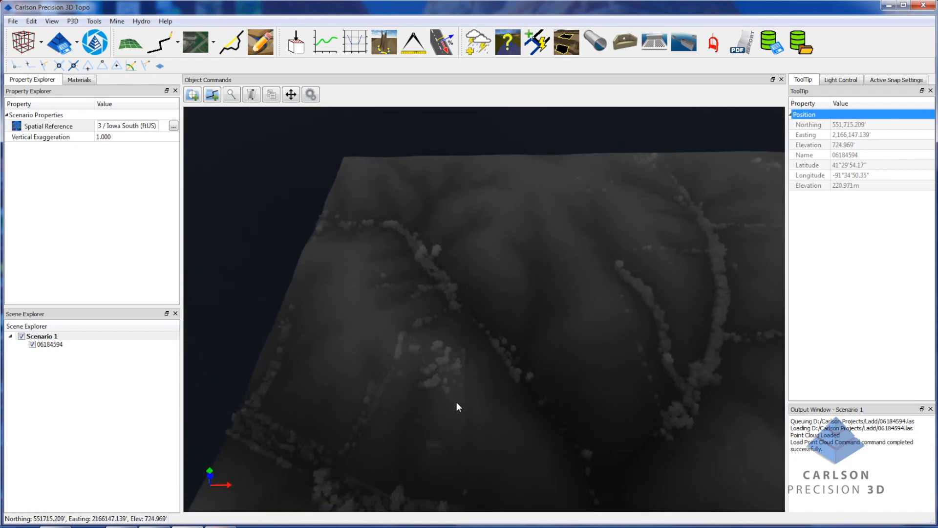
{"action": "left_click", "coordinate": [161, 47]}
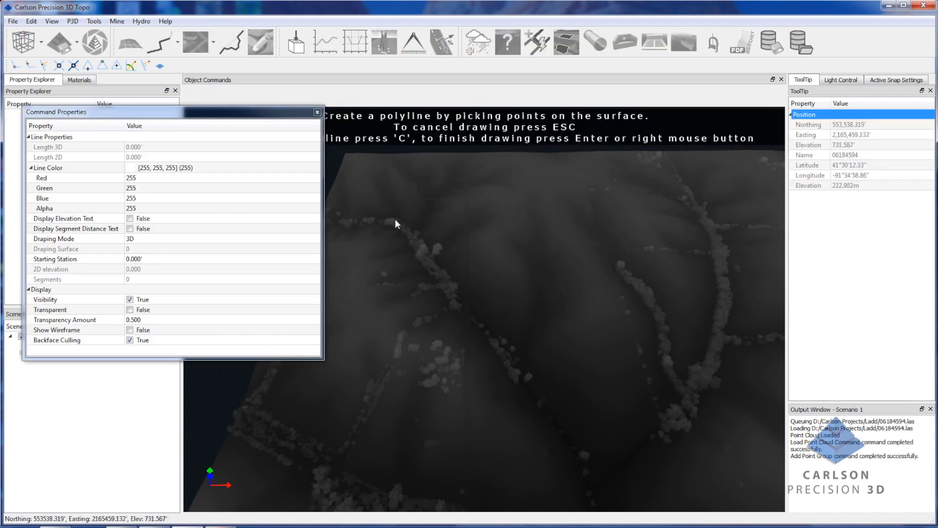
{"action": "left_click", "coordinate": [360, 193]}
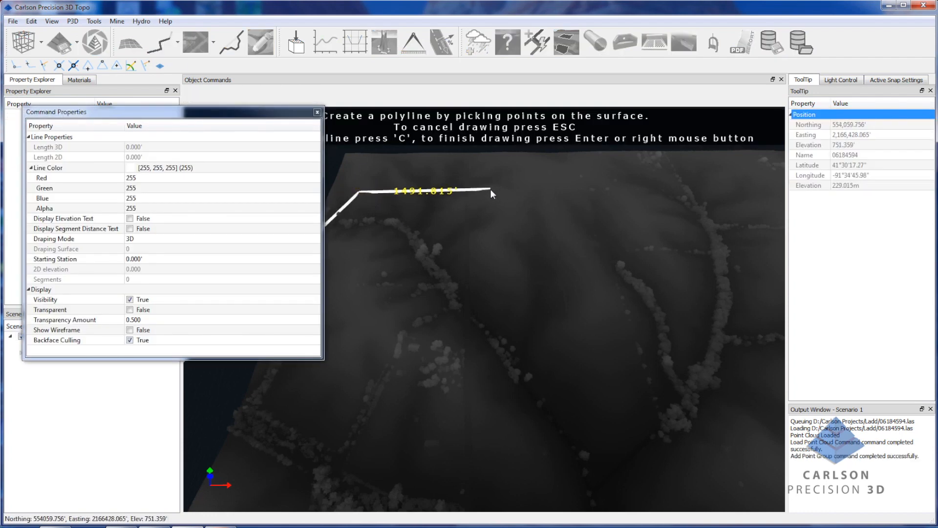
{"action": "key", "text": "Escape"}
Begin a boundary polyline on the point cloud, placing five vertices around the upper end of the northwestern tree-lined drainage.
{"action": "left_click", "coordinate": [161, 46]}
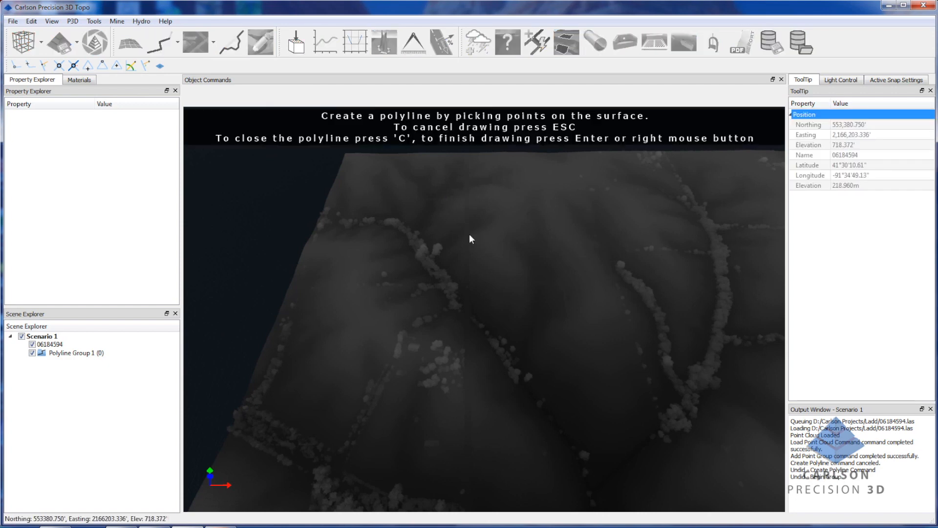
{"action": "left_click", "coordinate": [347, 247]}
{"action": "left_click", "coordinate": [353, 190]}
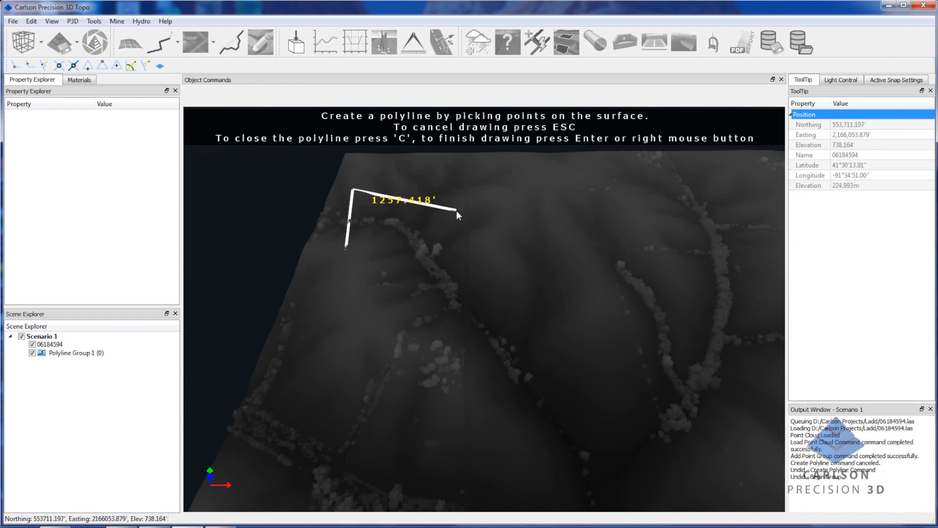
{"action": "left_click", "coordinate": [420, 162]}
{"action": "left_click", "coordinate": [507, 210]}
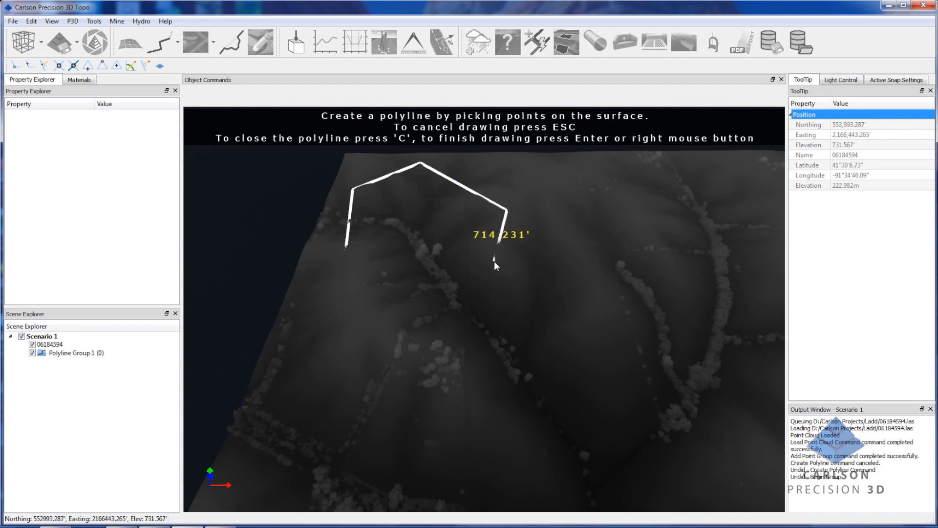
{"action": "left_click", "coordinate": [490, 251]}
Color the point cloud By Contour and Elevation and set its contour step to 10 feet.
{"action": "left_click", "coordinate": [59, 344]}
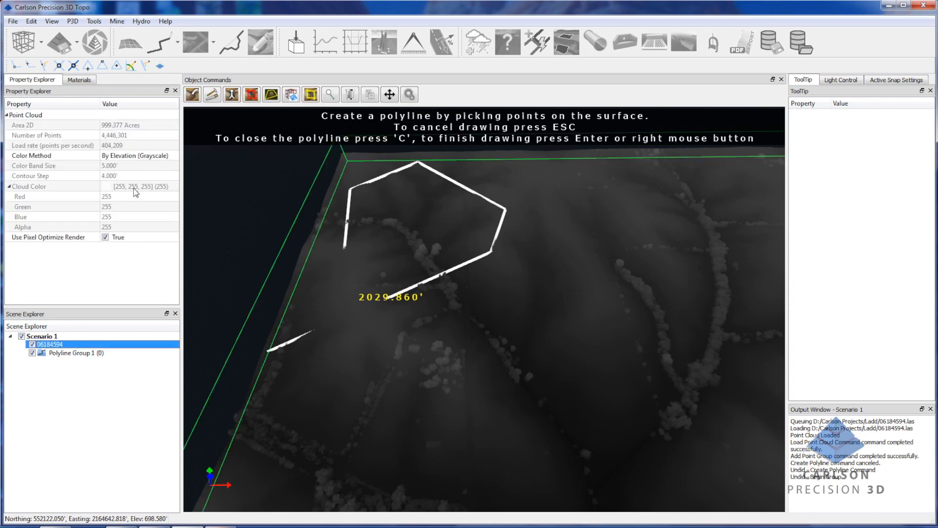
{"action": "left_click", "coordinate": [133, 156]}
{"action": "left_click", "coordinate": [133, 157]}
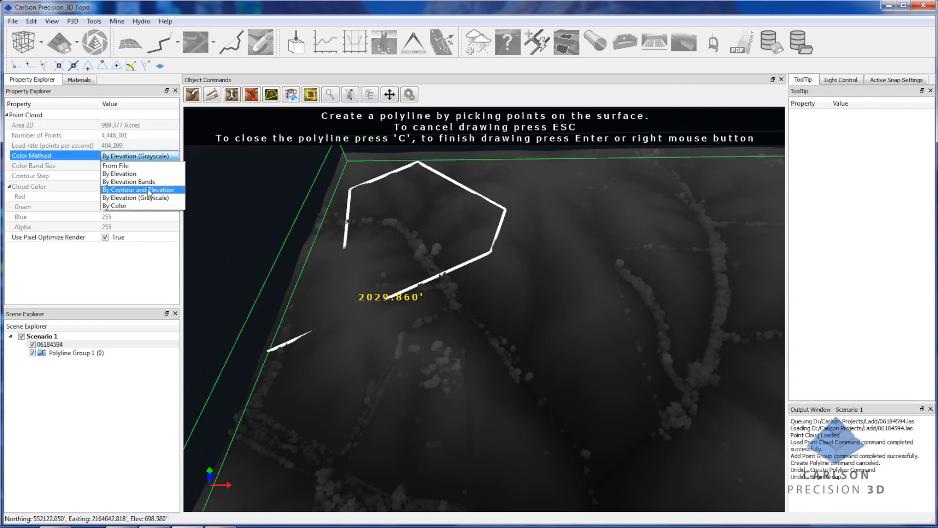
{"action": "left_click", "coordinate": [148, 190]}
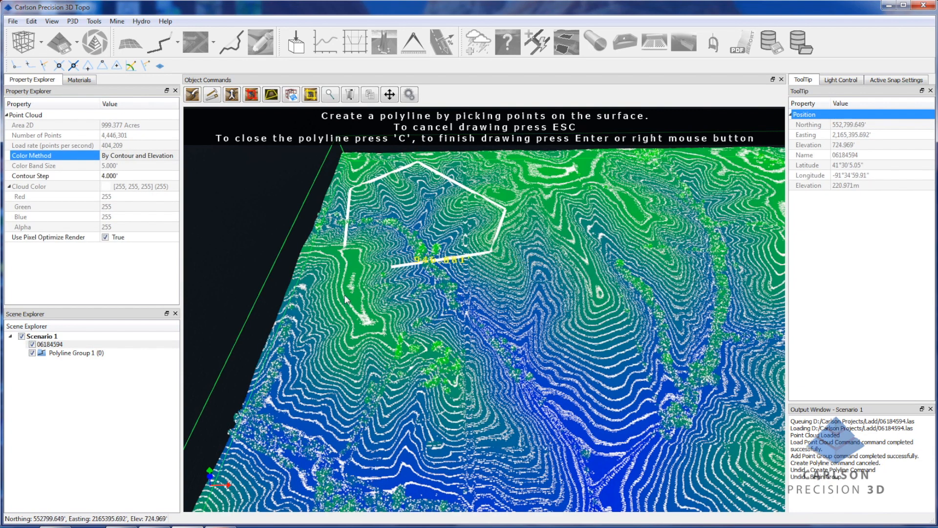
{"action": "left_click", "coordinate": [128, 176]}
{"action": "type", "text": "10"}
{"action": "key", "text": "Return"}
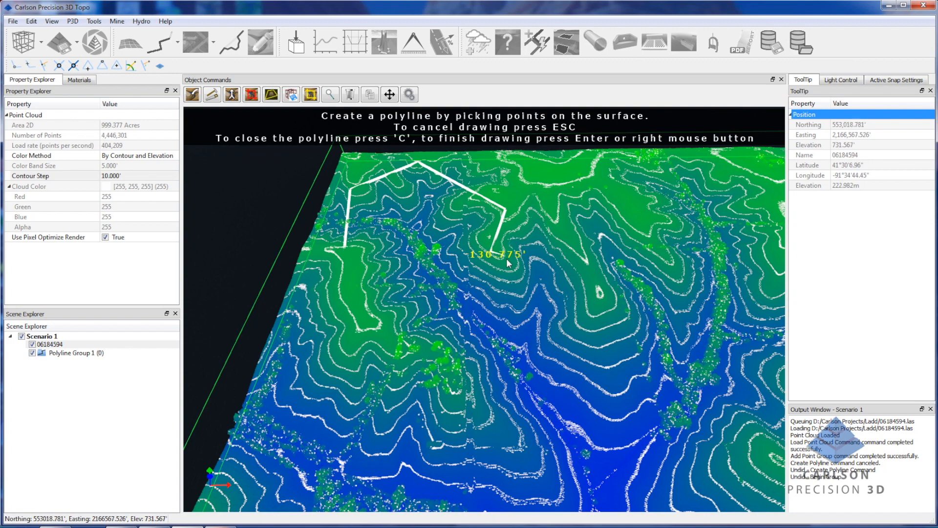
Continue the boundary polyline down the drainage's east side, across its lower end and up the western ridge, and close it.
{"action": "left_click", "coordinate": [520, 309]}
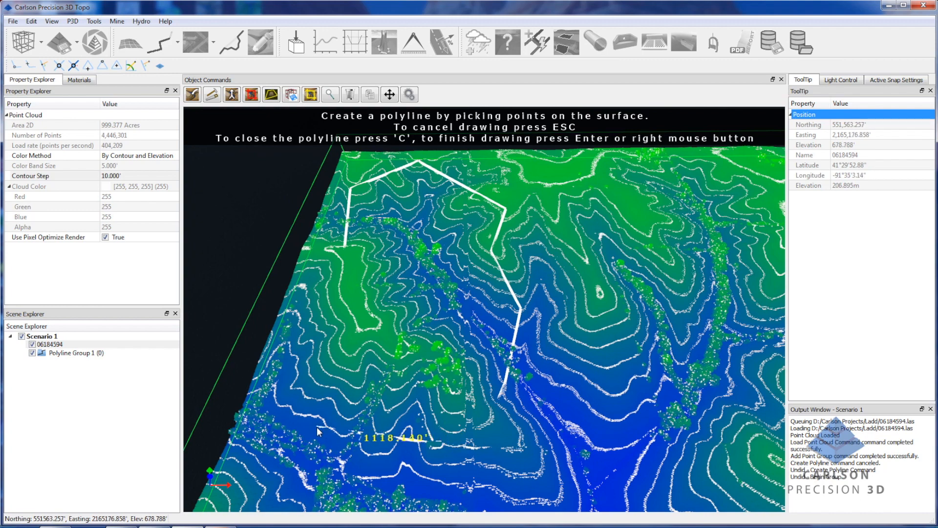
{"action": "left_click", "coordinate": [336, 435]}
{"action": "left_click", "coordinate": [358, 334]}
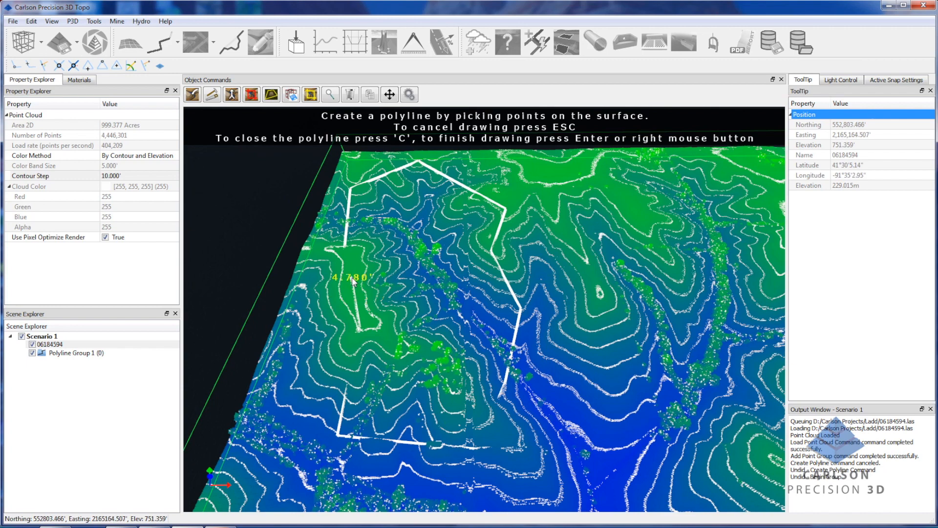
{"action": "key", "text": "c"}
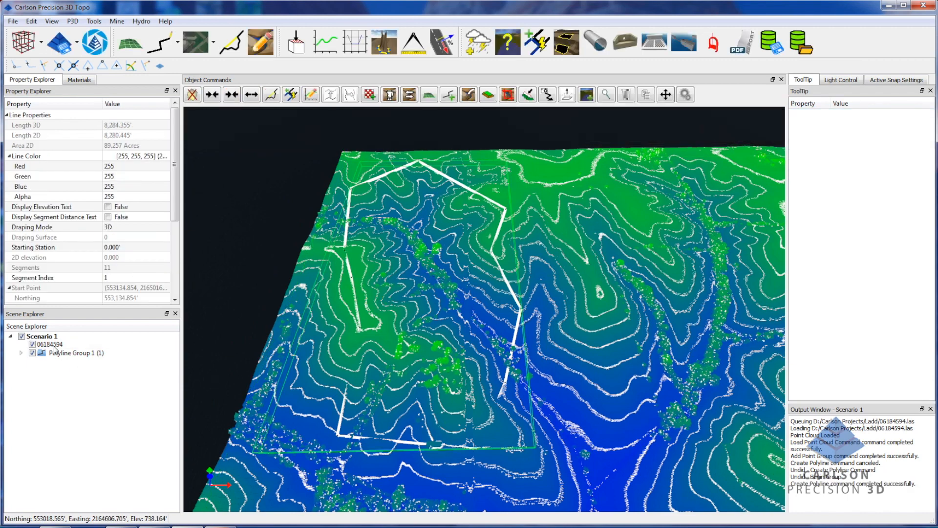
Crop the point cloud to the points inside the closed boundary polyline.
{"action": "left_click", "coordinate": [549, 180]}
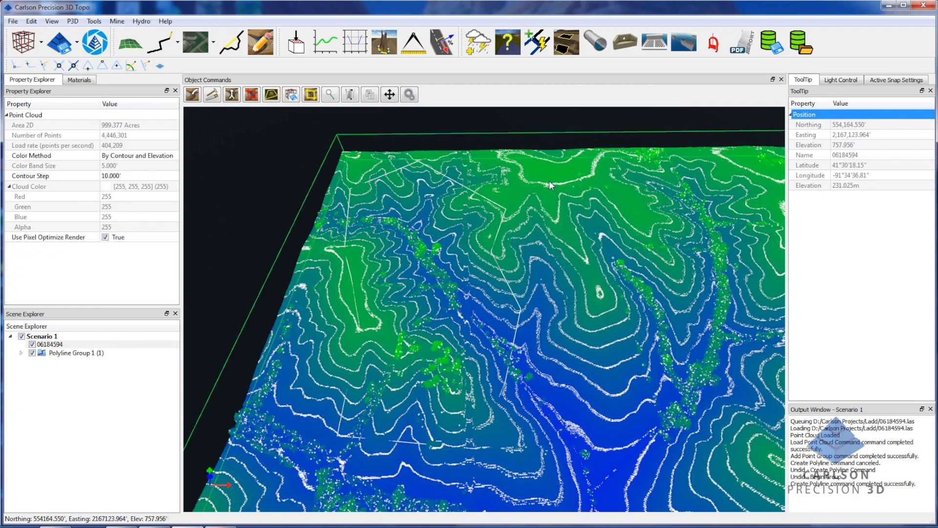
{"action": "left_click", "coordinate": [271, 95]}
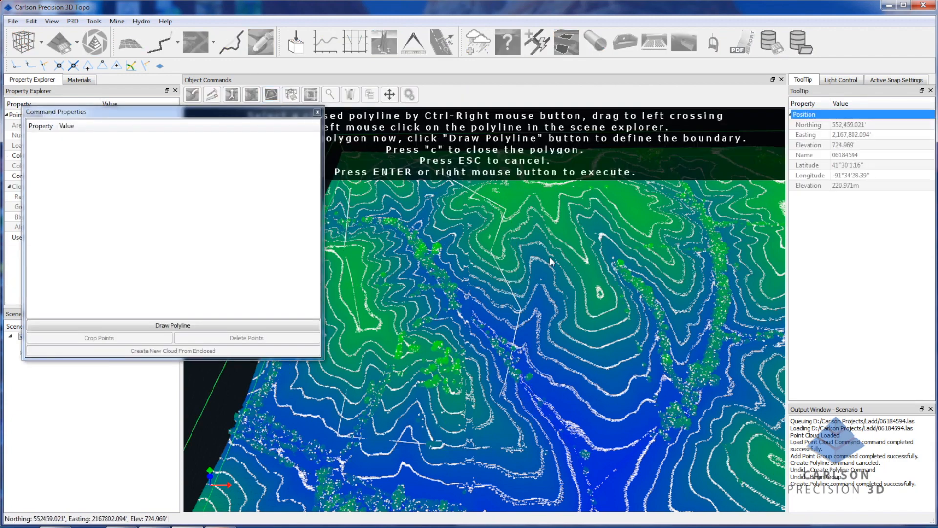
{"action": "right_click_drag", "start_coordinate": [506, 227], "coordinate": [494, 230], "text": "ctrl"}
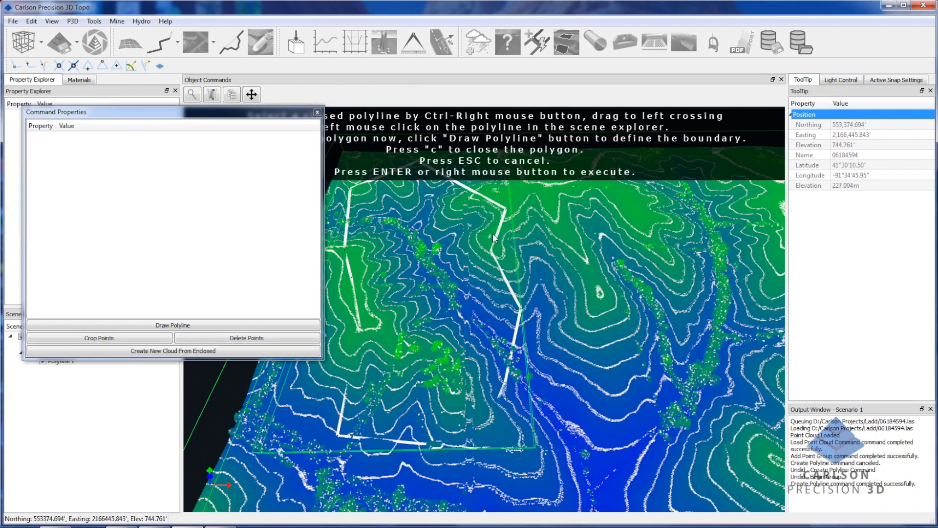
{"action": "left_click", "coordinate": [99, 338]}
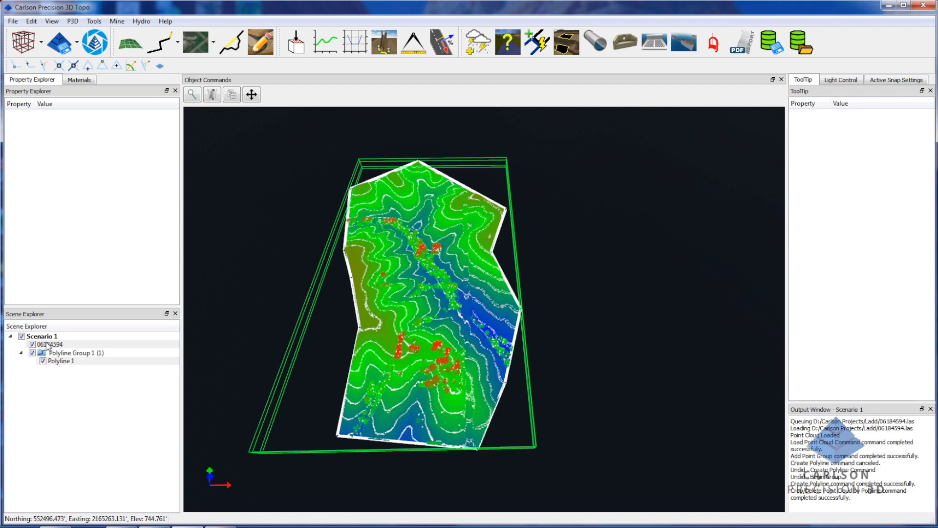
Switch the cropped point cloud's color method to By Elevation (Grayscale) and inspect its trees and buildings.
{"action": "left_click", "coordinate": [49, 344]}
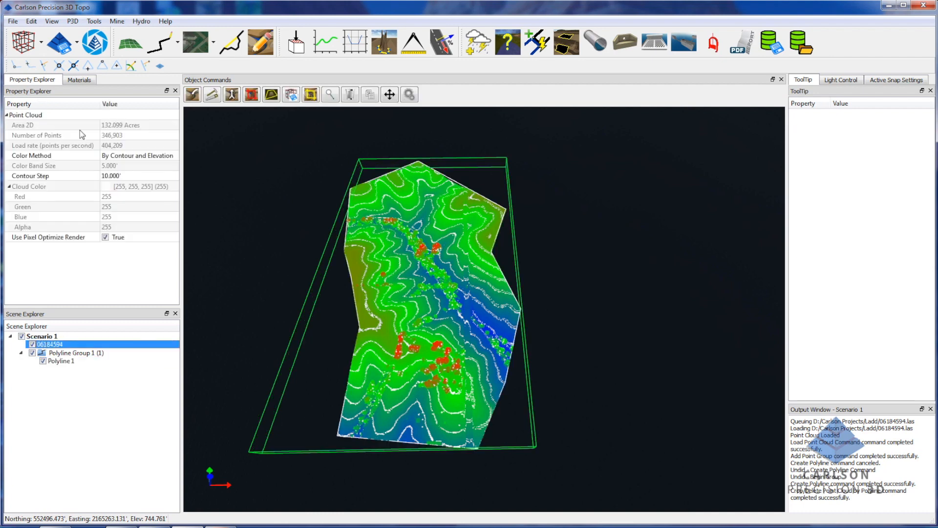
{"action": "left_click", "coordinate": [151, 160]}
{"action": "left_click", "coordinate": [151, 157]}
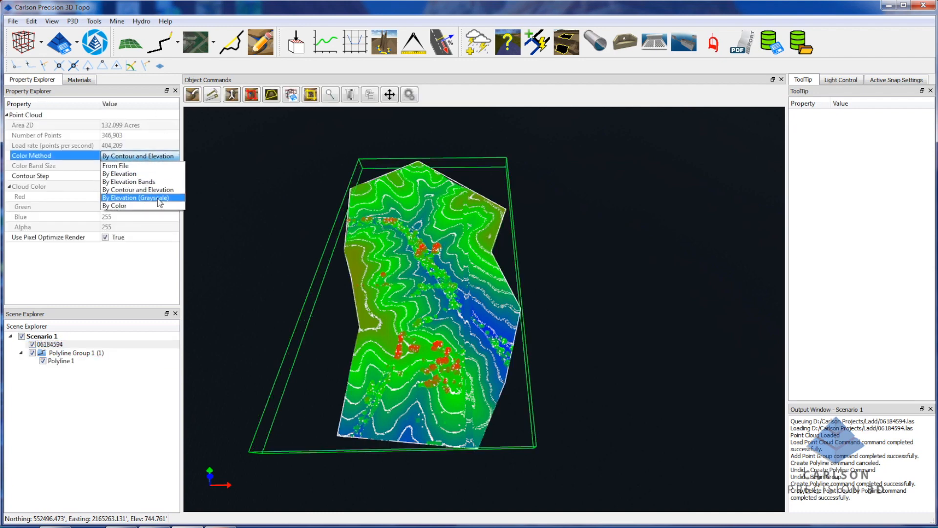
{"action": "left_click", "coordinate": [159, 197]}
{"action": "left_click_drag", "start_coordinate": [412, 330], "coordinate": [429, 318]}
{"action": "scroll", "coordinate": [418, 333], "scroll_direction": "up", "scroll_amount": 5}
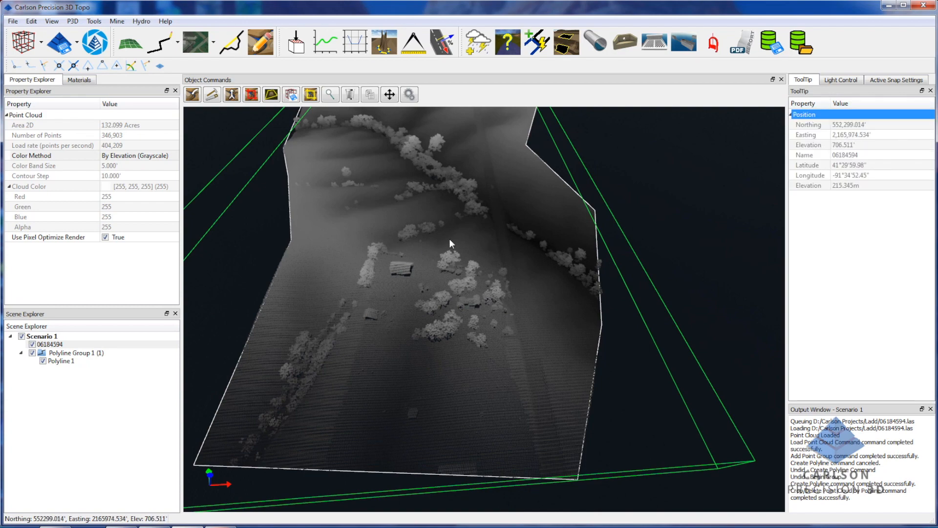
{"action": "left_click_drag", "start_coordinate": [460, 242], "coordinate": [465, 255]}
{"action": "scroll", "coordinate": [465, 255], "scroll_direction": "down", "scroll_amount": 4}
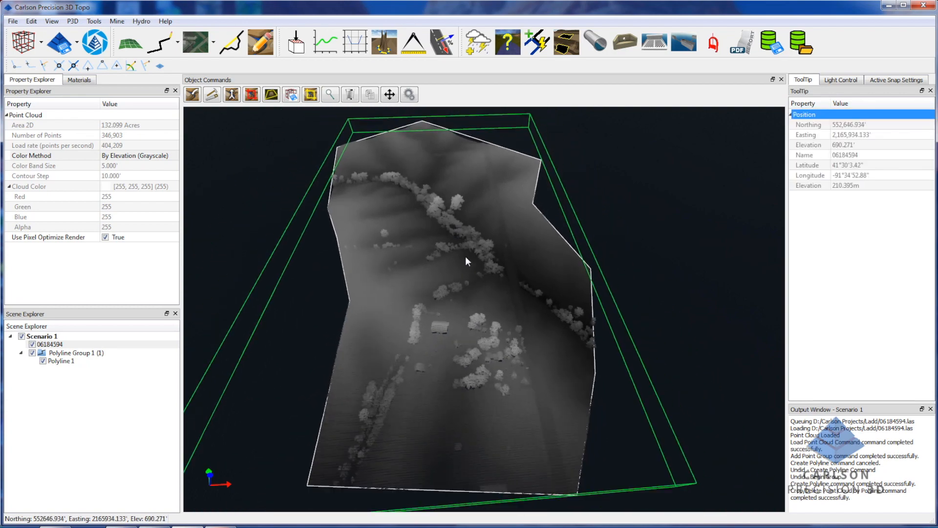
Apply the Bare Ground Filter to the cropped point cloud with window sample size 5 feet and maximum height distance 2 feet.
{"action": "left_click", "coordinate": [212, 95]}
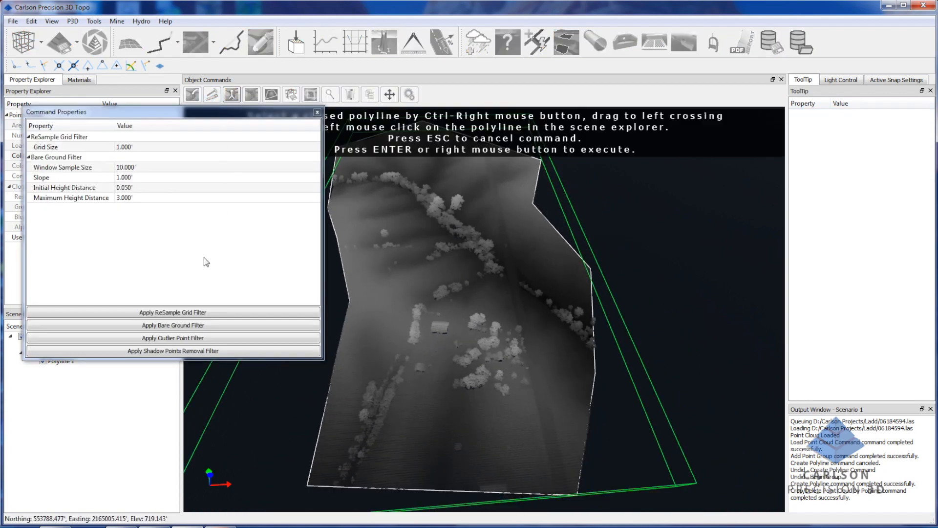
{"action": "left_click", "coordinate": [142, 167]}
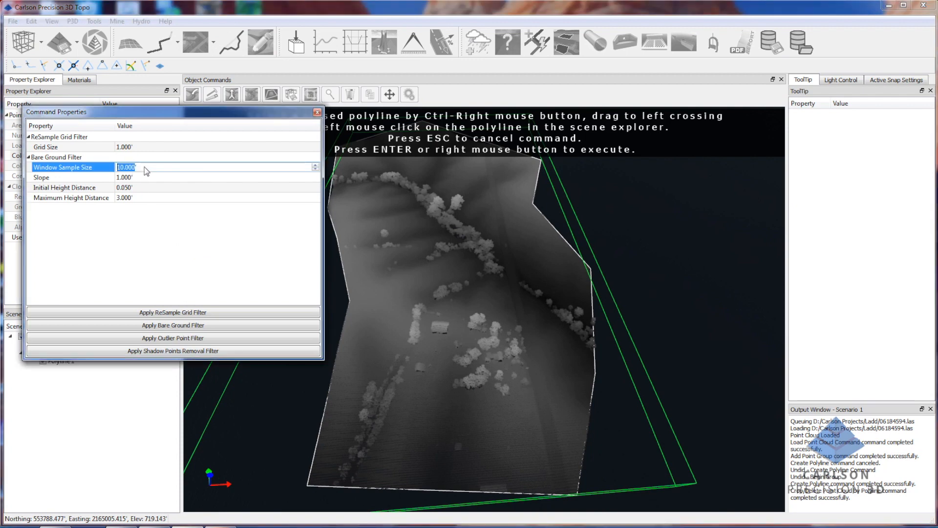
{"action": "type", "text": "5"}
{"action": "left_click", "coordinate": [139, 198]}
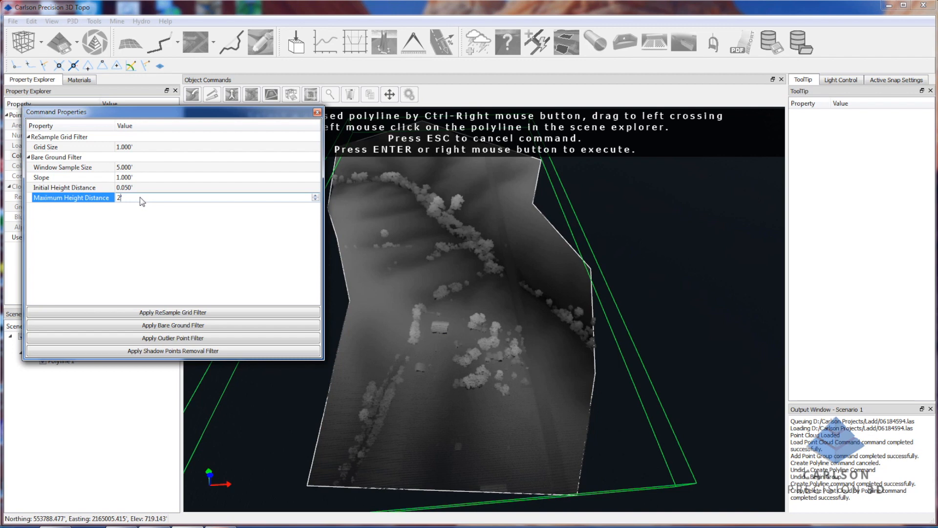
{"action": "key", "text": "Return"}
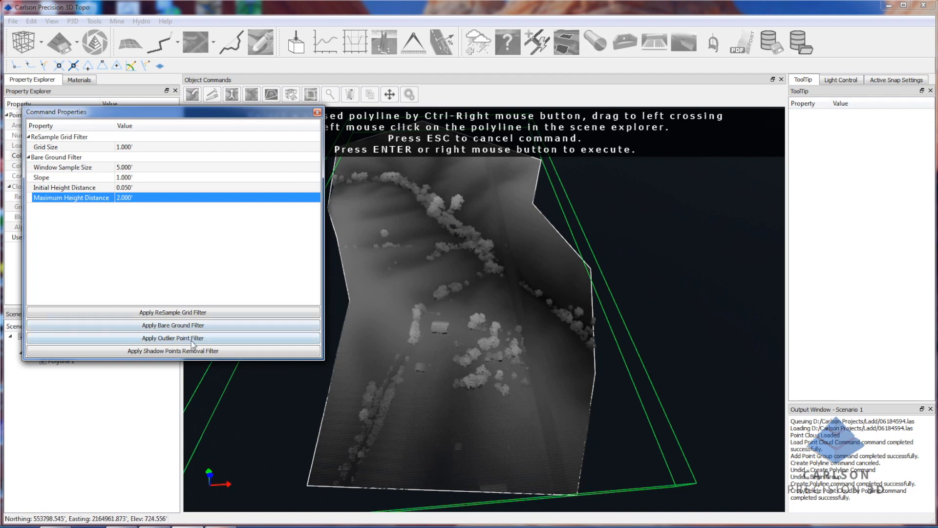
{"action": "left_click", "coordinate": [200, 325]}
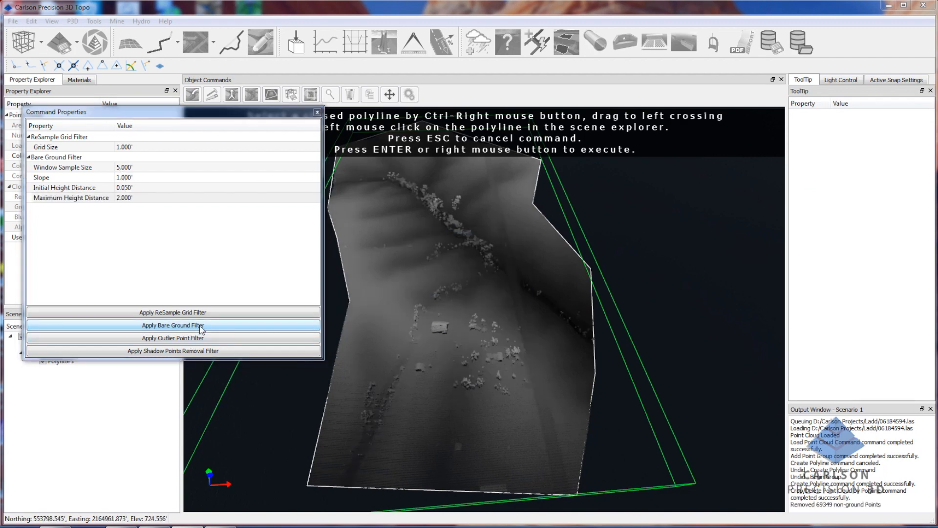
Apply the Bare Ground Filter twice more, once with a window sample size of 10 feet and once with 15 feet.
{"action": "left_click", "coordinate": [141, 168]}
{"action": "type", "text": "1"}
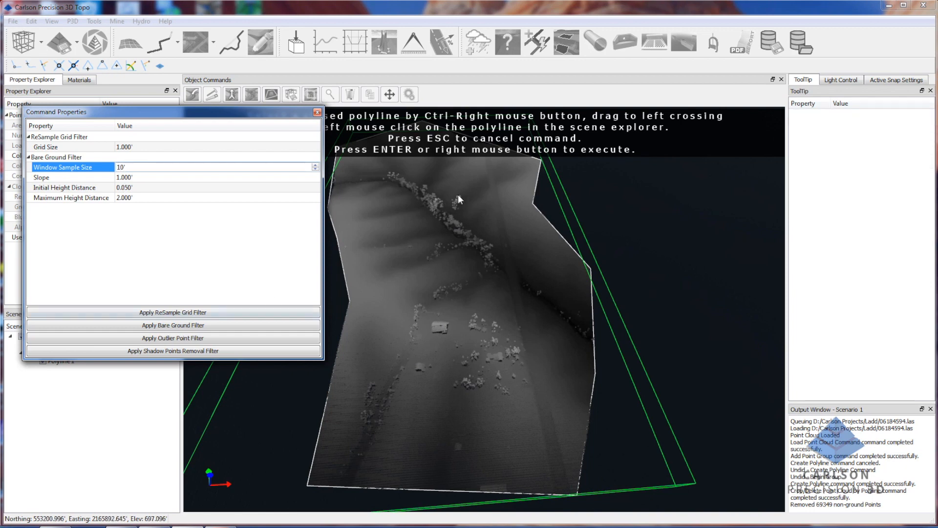
{"action": "left_click", "coordinate": [204, 325]}
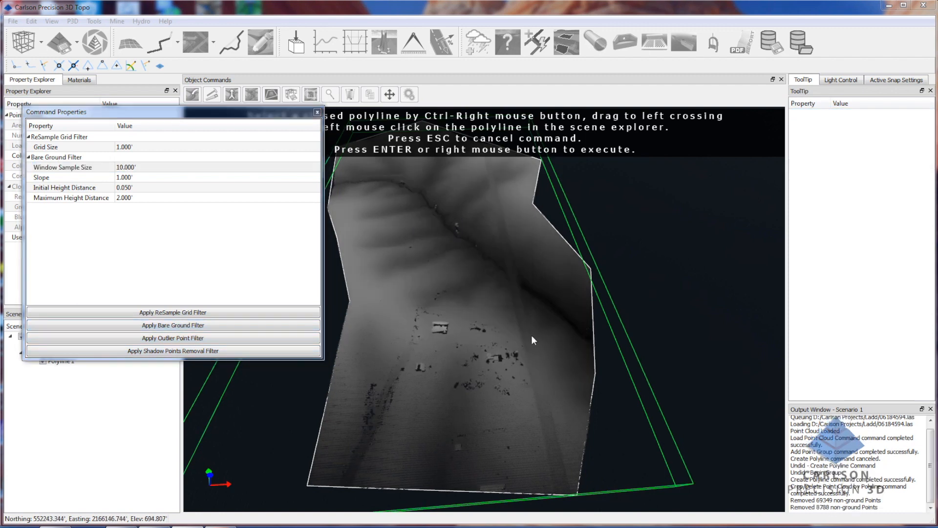
{"action": "left_click", "coordinate": [147, 167]}
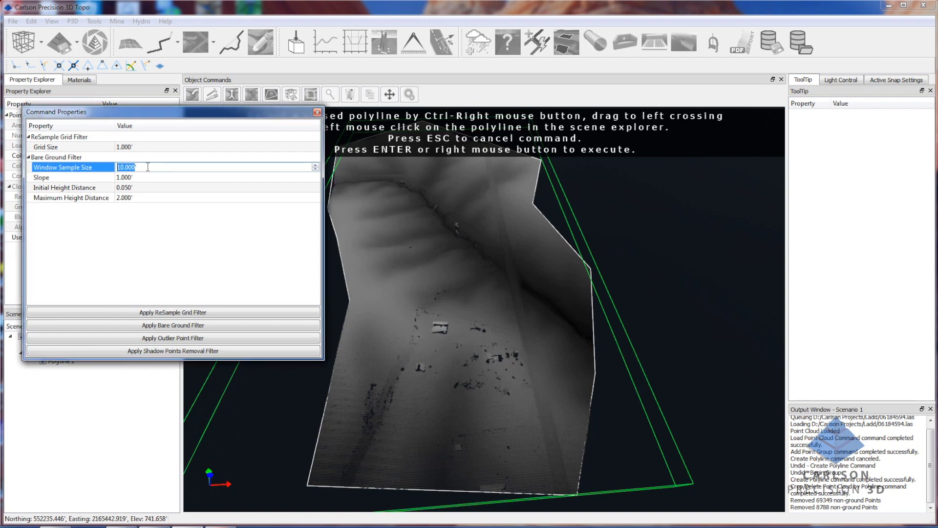
{"action": "type", "text": "15"}
{"action": "left_click", "coordinate": [189, 325]}
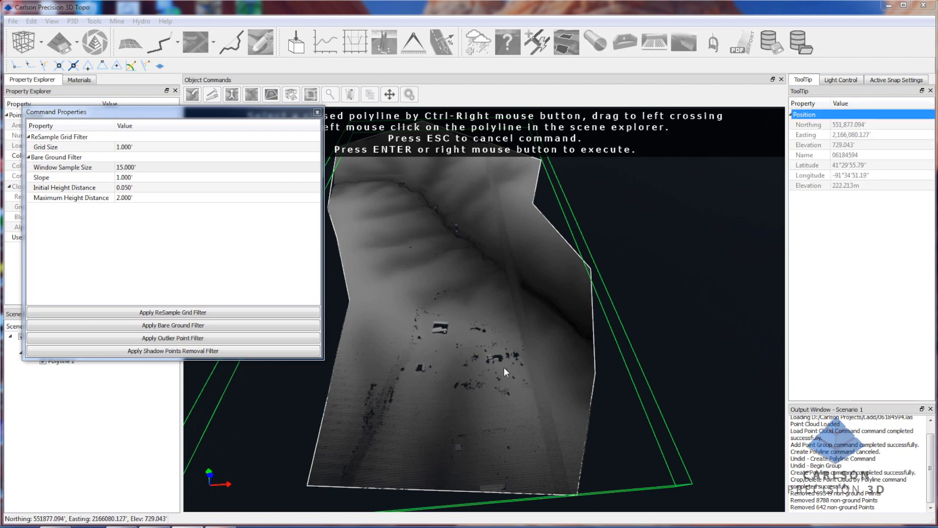
{"action": "scroll", "coordinate": [490, 480], "scroll_direction": "up", "scroll_amount": 2}
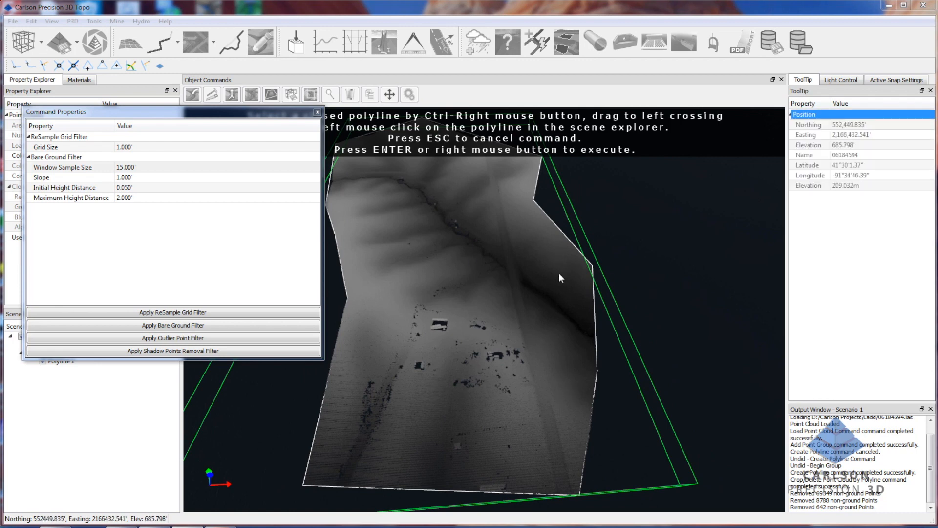
Apply the Bare Ground Filter with window sample size 3 feet and maximum height distance 1 foot, and finish the filter command.
{"action": "left_click", "coordinate": [144, 167]}
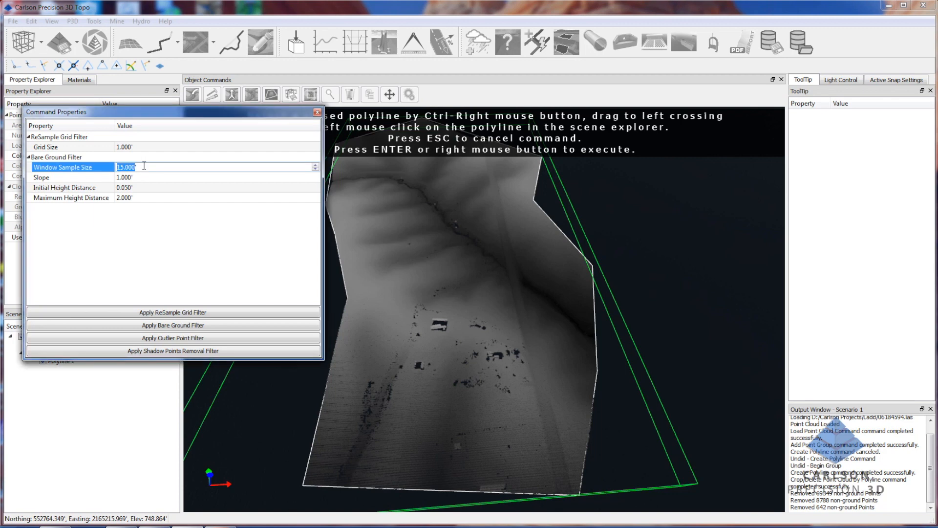
{"action": "key", "text": "Return"}
{"action": "left_click", "coordinate": [146, 198]}
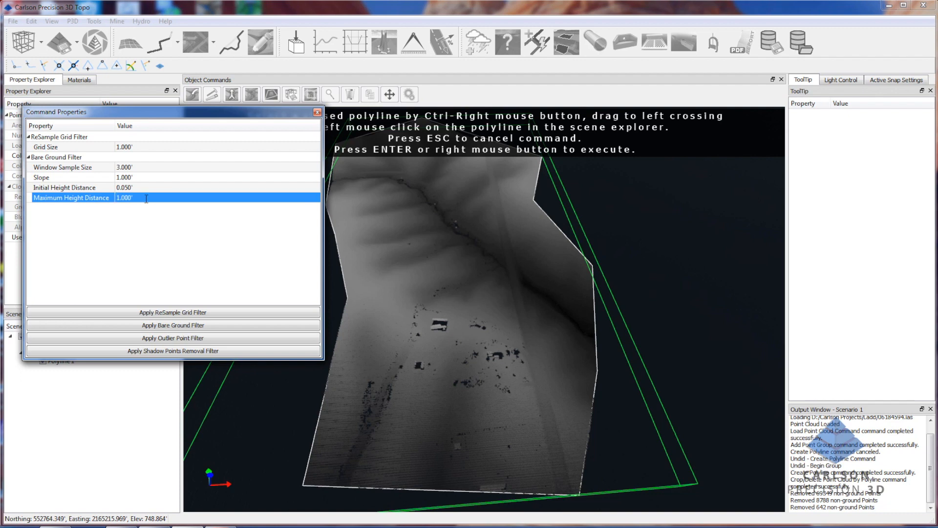
{"action": "left_click", "coordinate": [173, 326]}
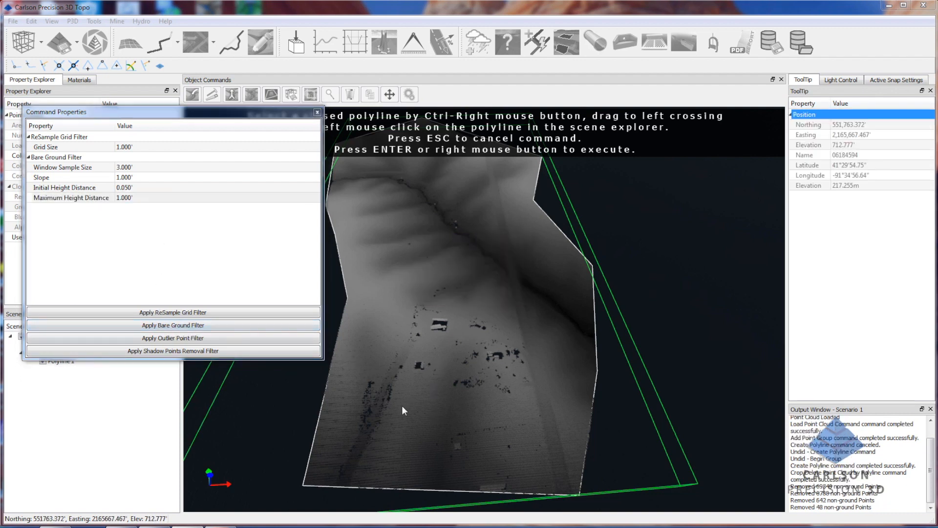
{"action": "scroll", "coordinate": [567, 346], "scroll_direction": "up", "scroll_amount": 10}
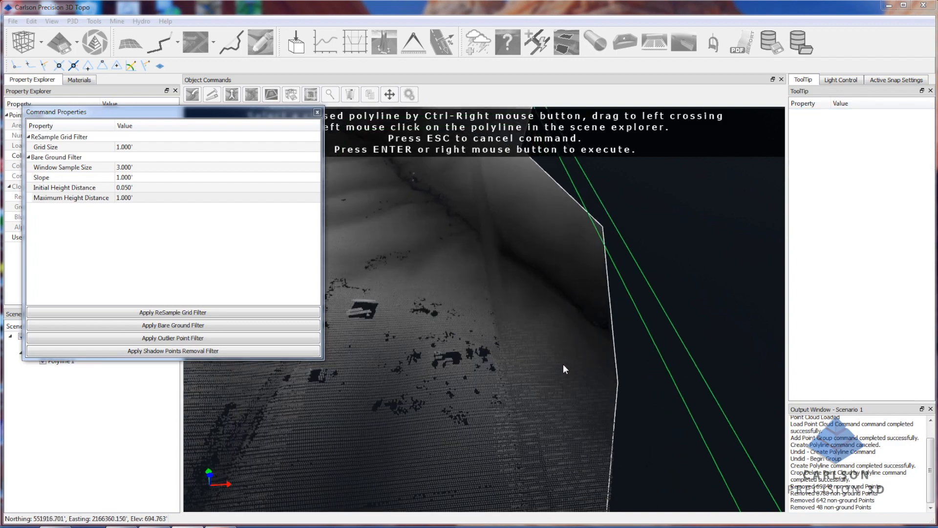
{"action": "middle_click_drag", "start_coordinate": [551, 318], "coordinate": [549, 302]}
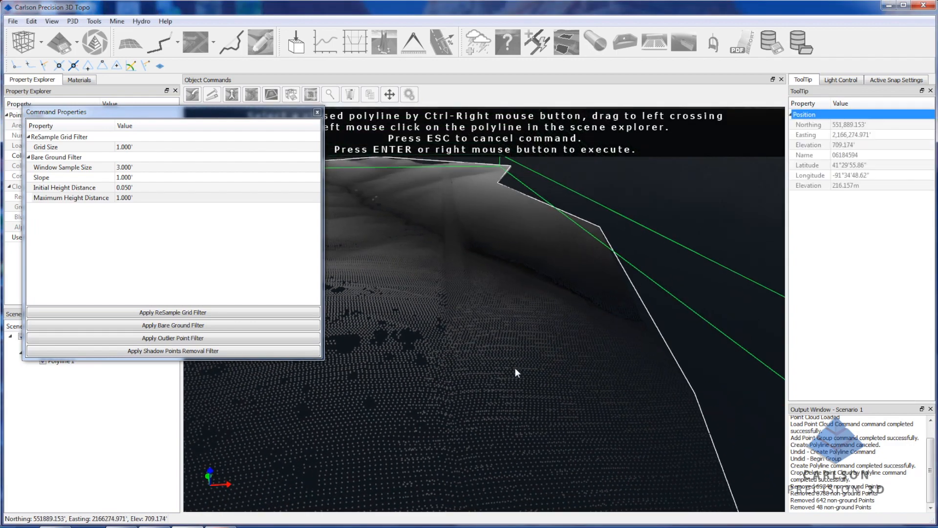
{"action": "middle_click_drag", "start_coordinate": [510, 350], "coordinate": [519, 377]}
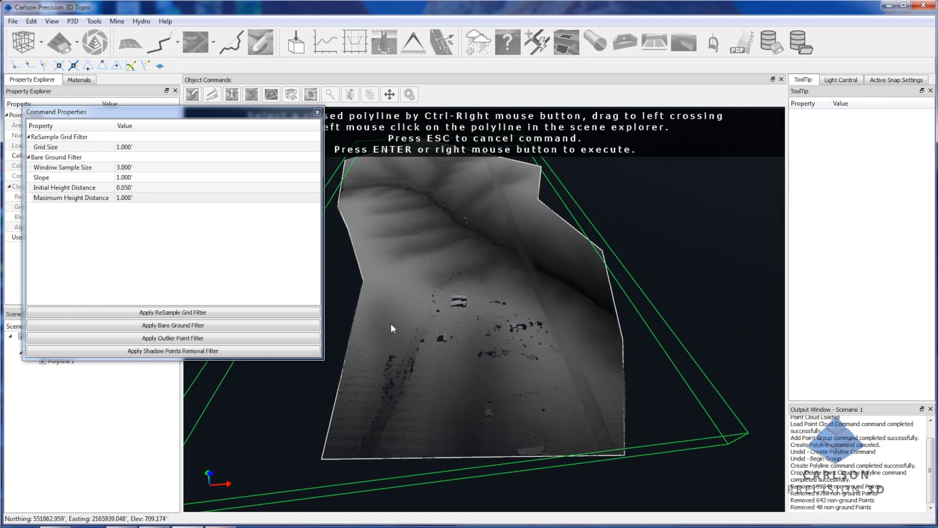
{"action": "right_click", "coordinate": [434, 285]}
Examine the filtered point cloud along the drainage channel for stray points floating above the ground.
{"action": "middle_click_drag", "start_coordinate": [436, 185], "coordinate": [429, 259]}
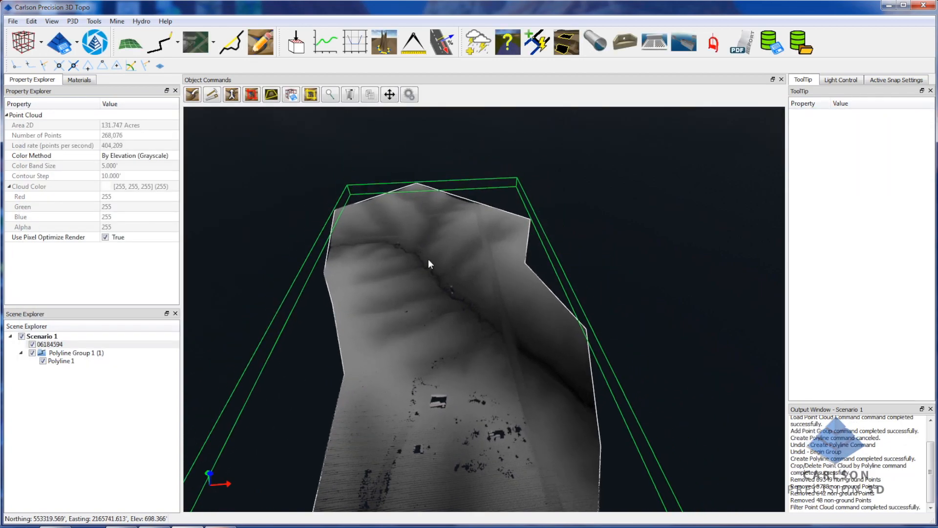
{"action": "scroll", "coordinate": [429, 259], "scroll_direction": "up", "scroll_amount": 10}
{"action": "middle_click_drag", "start_coordinate": [478, 304], "coordinate": [369, 331]}
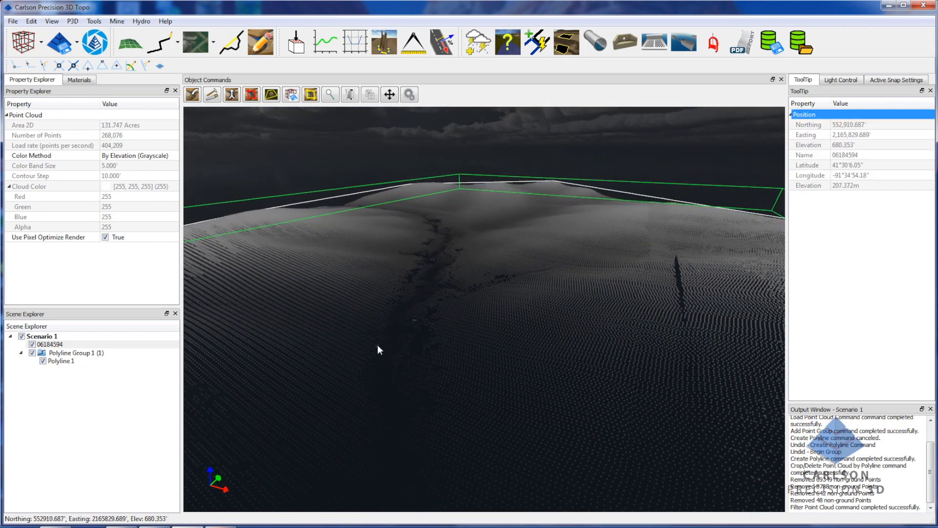
{"action": "middle_click_drag", "start_coordinate": [461, 365], "coordinate": [487, 417]}
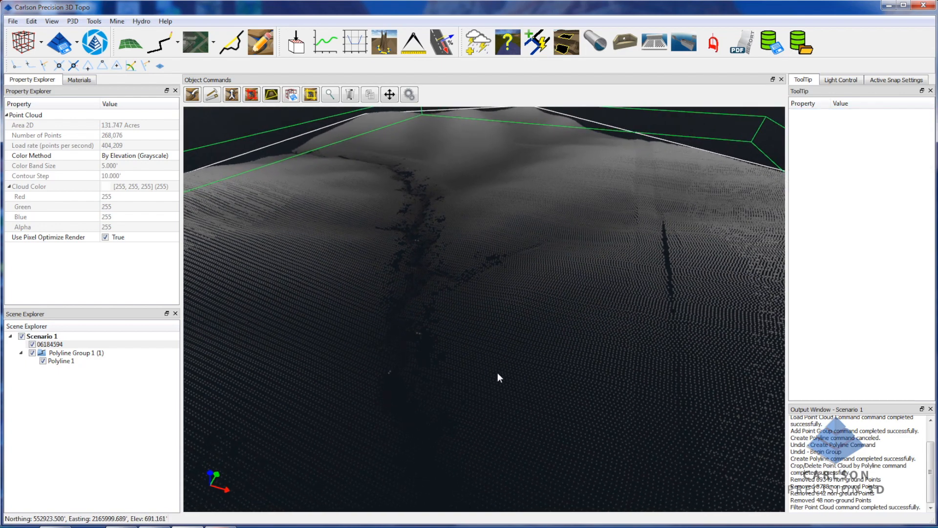
{"action": "scroll", "coordinate": [499, 371], "scroll_direction": "up", "scroll_amount": 3}
{"action": "scroll", "coordinate": [456, 308], "scroll_direction": "up", "scroll_amount": 5}
{"action": "middle_click_drag", "start_coordinate": [458, 308], "coordinate": [470, 245]}
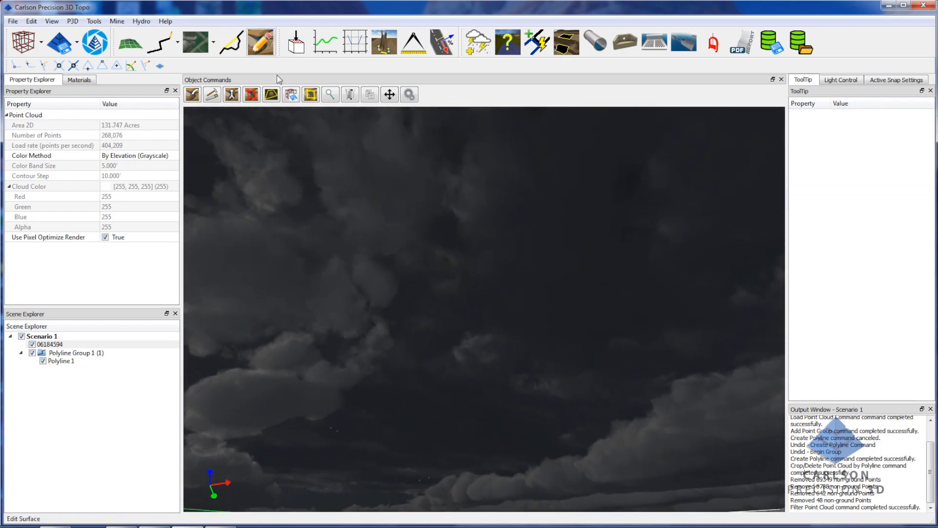
Try to isolate the stray points above the channel by enclosing them and keeping only the selection, and undo that isolation.
{"action": "left_click", "coordinate": [311, 95]}
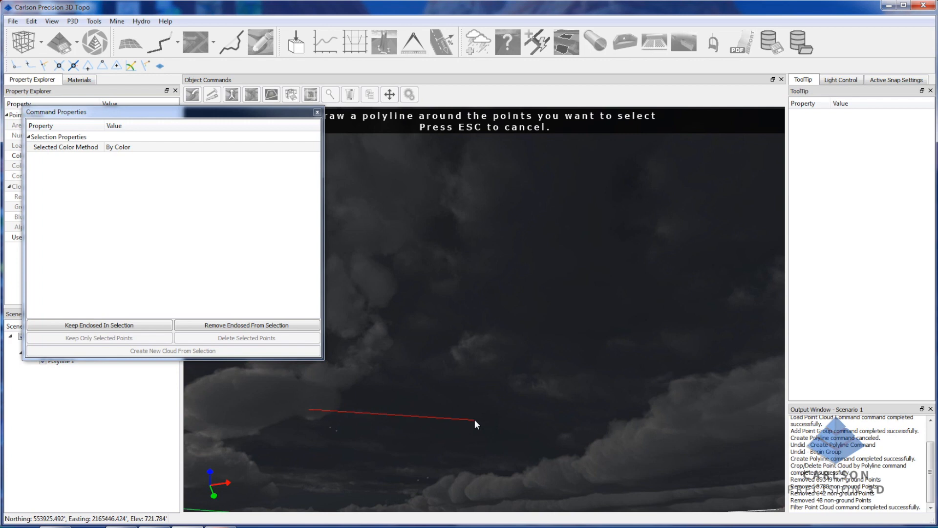
{"action": "left_click", "coordinate": [307, 487]}
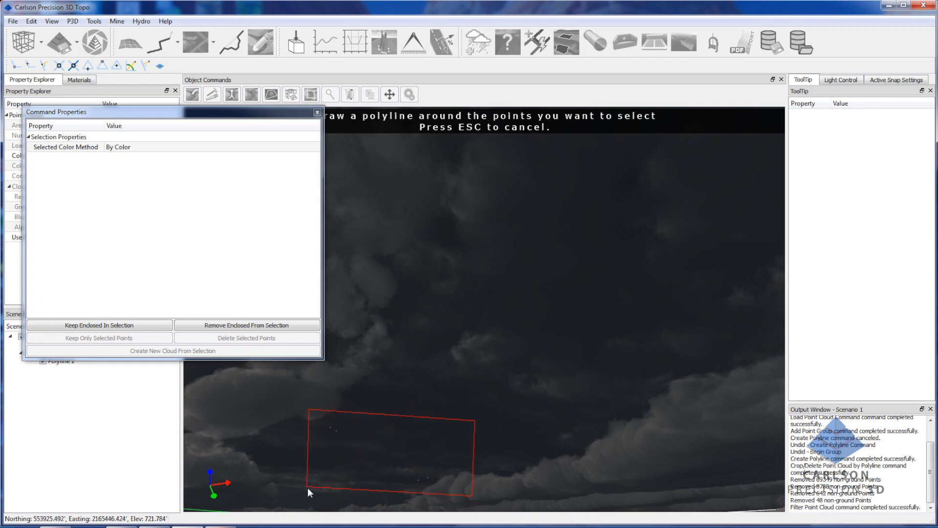
{"action": "left_click", "coordinate": [136, 328]}
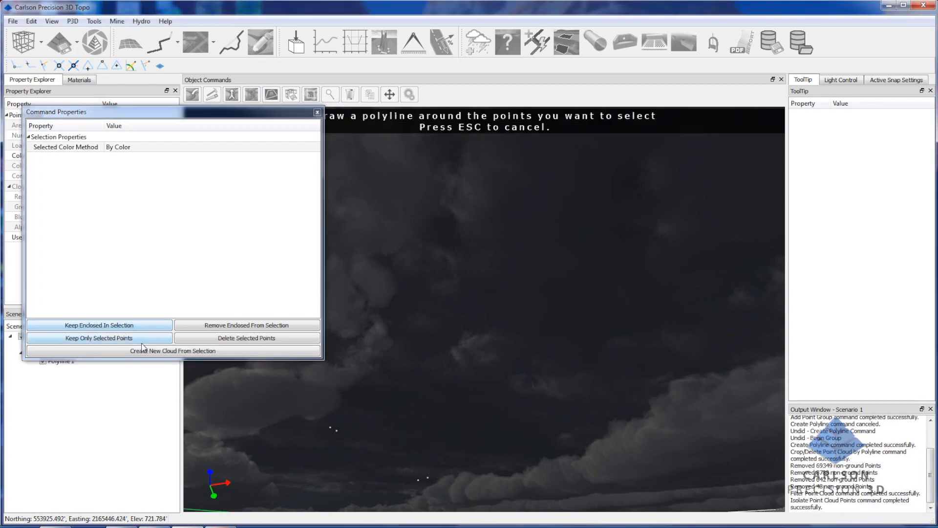
{"action": "left_click", "coordinate": [142, 338]}
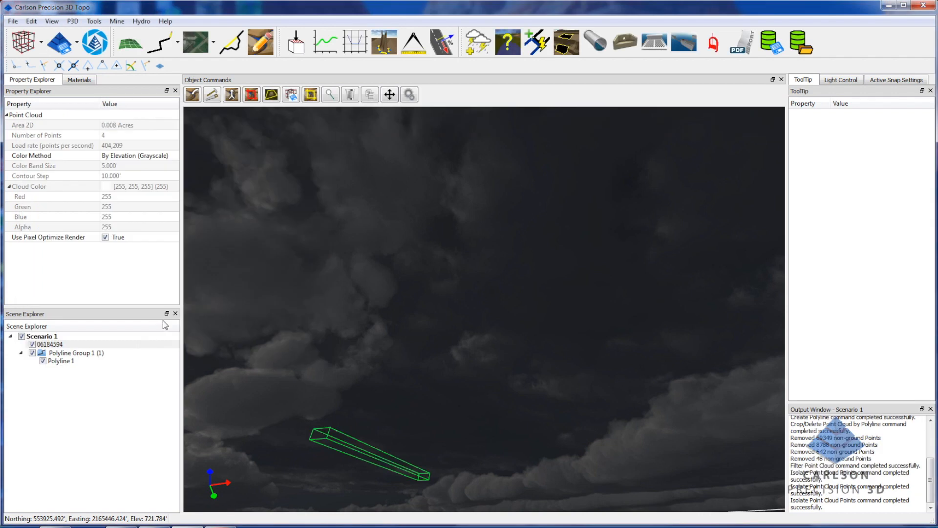
{"action": "key", "text": "ctrl+z"}
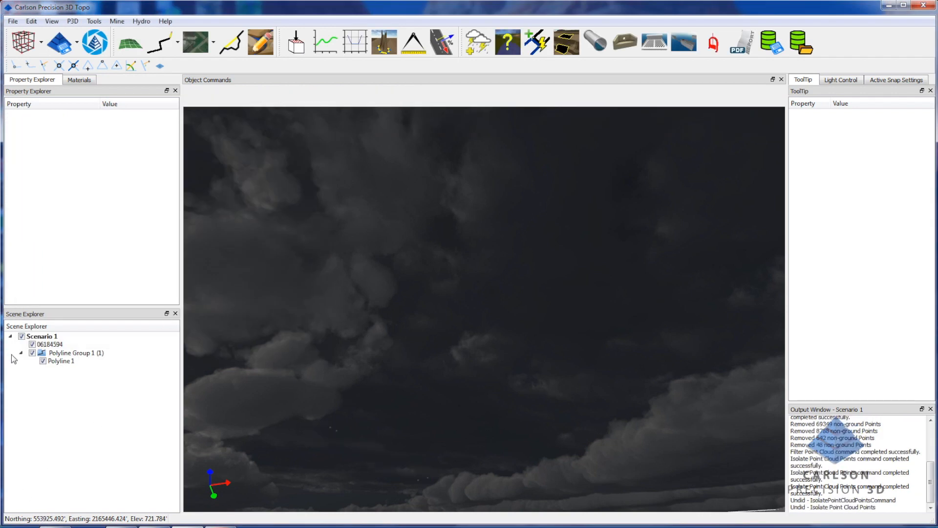
Enclose the stray points floating above the channel in point cloud 06184594 with a selection polyline and delete them.
{"action": "left_click", "coordinate": [53, 344]}
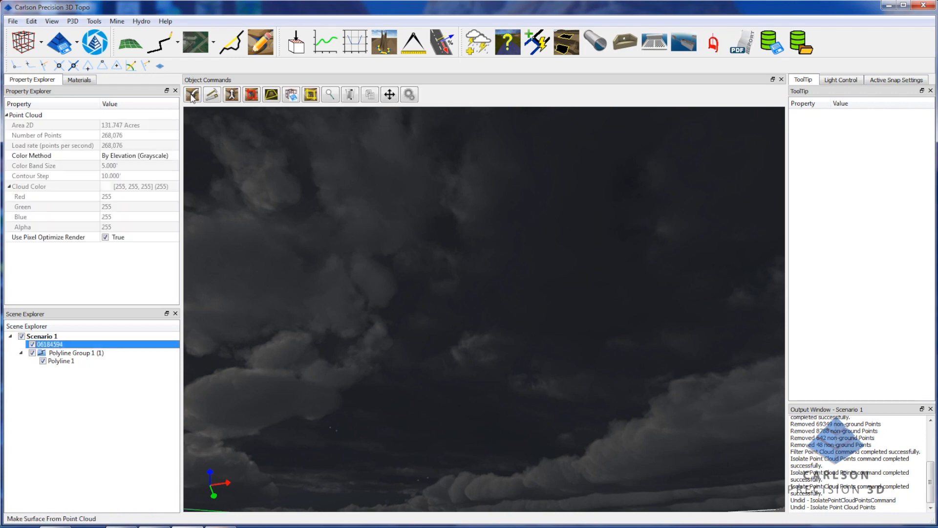
{"action": "left_click", "coordinate": [311, 95]}
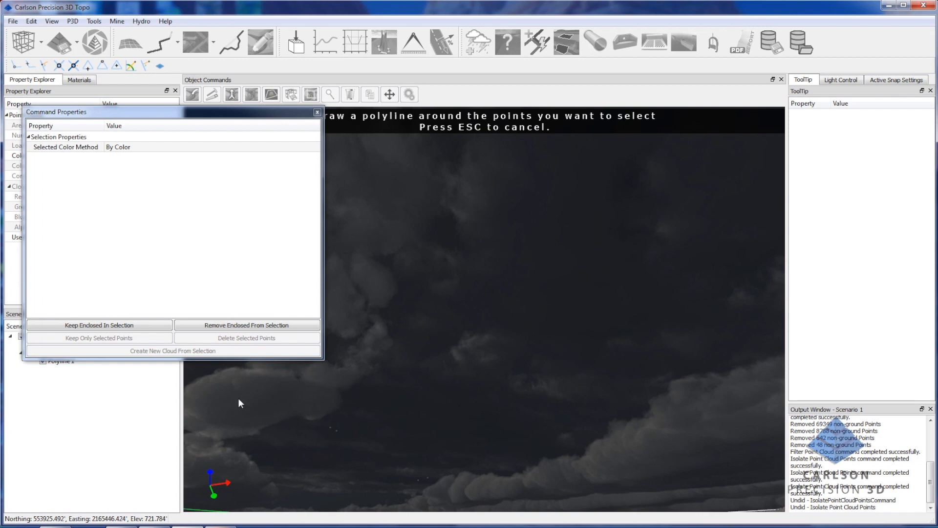
{"action": "left_click", "coordinate": [304, 408]}
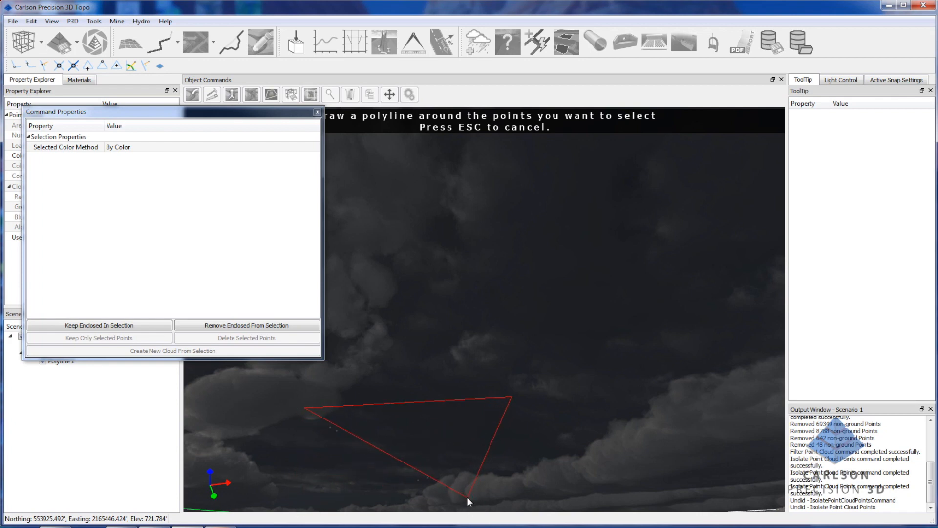
{"action": "left_click", "coordinate": [306, 482]}
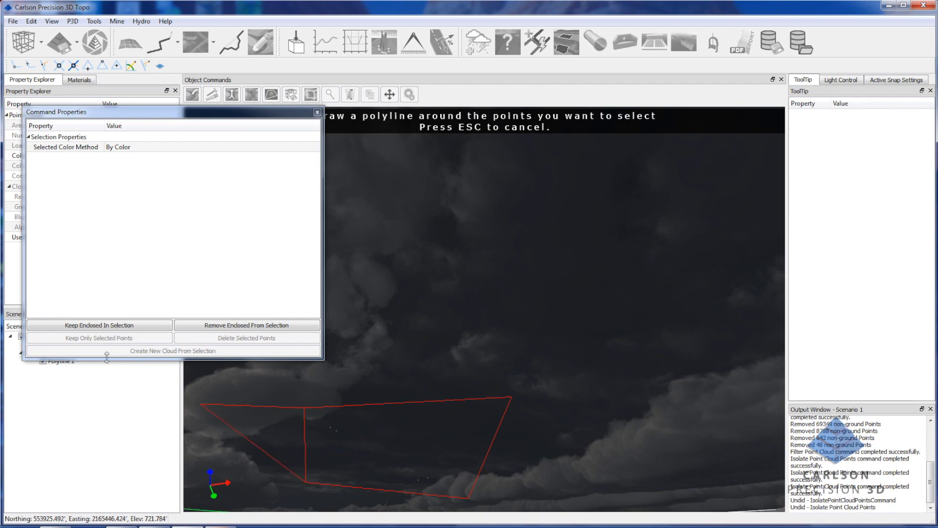
{"action": "left_click", "coordinate": [100, 325]}
{"action": "left_click", "coordinate": [222, 339]}
Enclose the remaining pair of stray points above the terrain with another selection polyline and delete the selected points.
{"action": "middle_click_drag", "start_coordinate": [335, 310], "coordinate": [532, 414]}
{"action": "middle_click_drag", "start_coordinate": [521, 319], "coordinate": [541, 334]}
{"action": "left_click", "coordinate": [310, 95]}
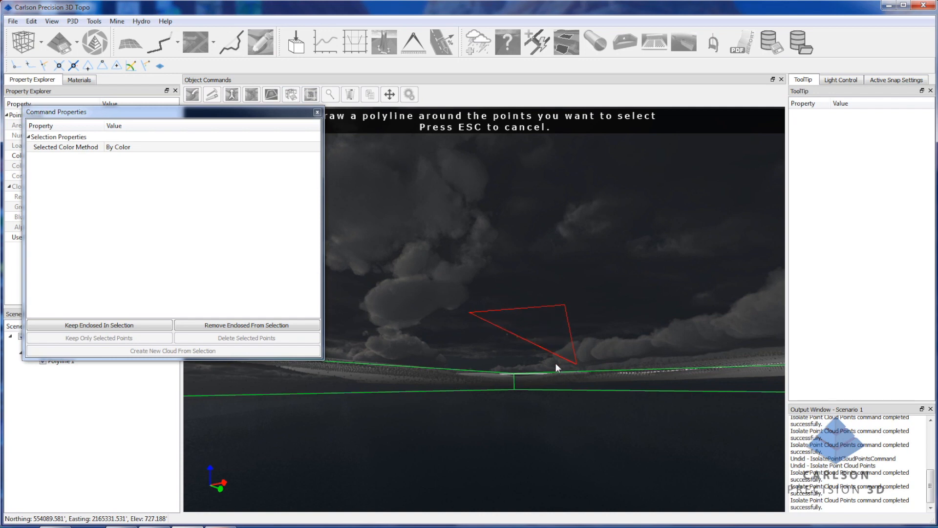
{"action": "left_click", "coordinate": [479, 350]}
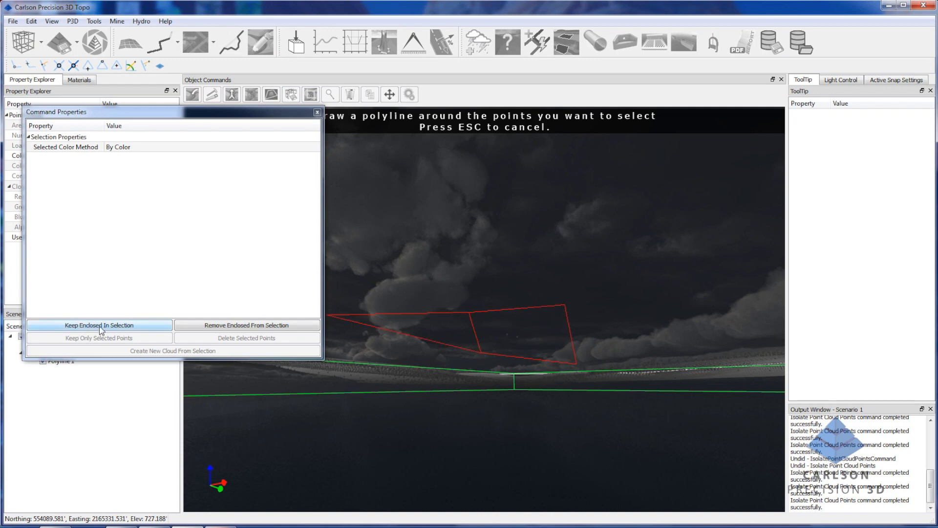
{"action": "left_click", "coordinate": [100, 327]}
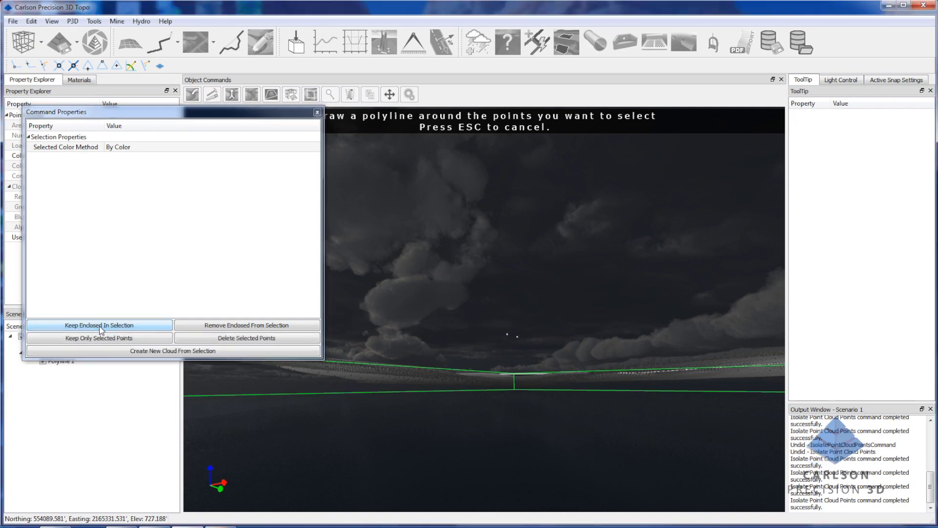
{"action": "left_click", "coordinate": [236, 339]}
Enclose the clusters of points floating above the terrain near the building gaps with a selection polyline and delete the selected points.
{"action": "mouse_move", "coordinate": [515, 317]}
{"action": "middle_mouse_down"}
{"action": "mouse_move", "coordinate": [485, 380]}
{"action": "mouse_move", "coordinate": [526, 333]}
{"action": "mouse_move", "coordinate": [528, 343]}
{"action": "mouse_move", "coordinate": [544, 329]}
{"action": "mouse_move", "coordinate": [559, 353]}
{"action": "mouse_move", "coordinate": [266, 367]}
{"action": "mouse_move", "coordinate": [458, 343]}
{"action": "mouse_move", "coordinate": [368, 256]}
{"action": "mouse_move", "coordinate": [430, 338]}
{"action": "mouse_move", "coordinate": [470, 278]}
{"action": "middle_mouse_up"}
{"action": "scroll", "coordinate": [470, 274], "scroll_direction": "up", "scroll_amount": 9}
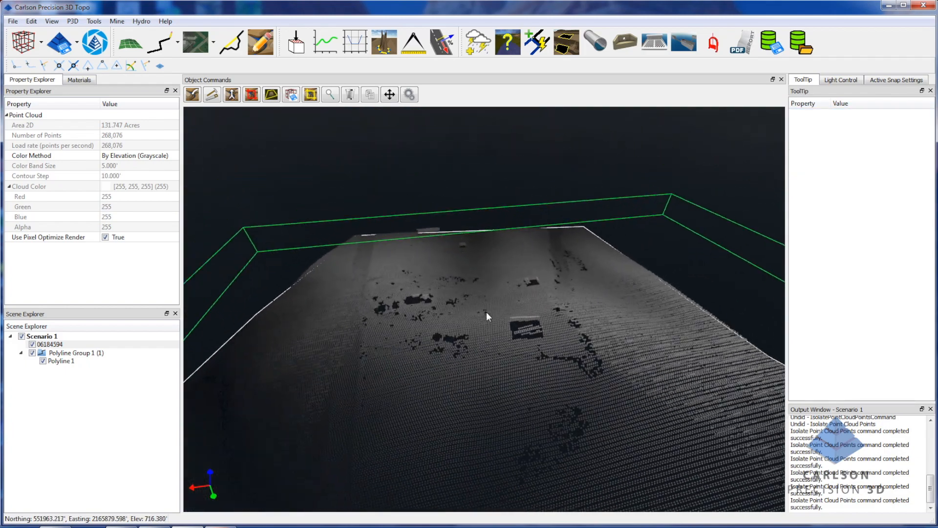
{"action": "middle_click_drag", "start_coordinate": [544, 383], "coordinate": [488, 271]}
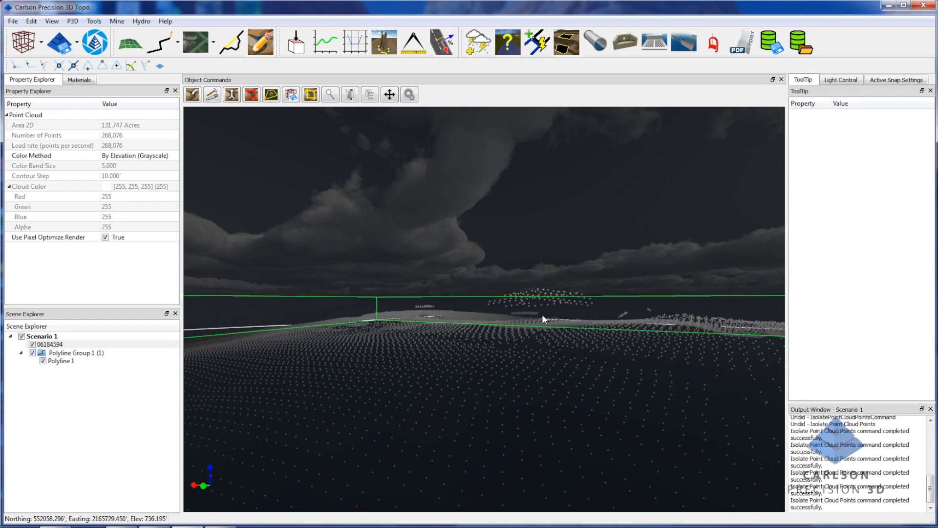
{"action": "left_click", "coordinate": [310, 95]}
{"action": "left_click", "coordinate": [405, 286]}
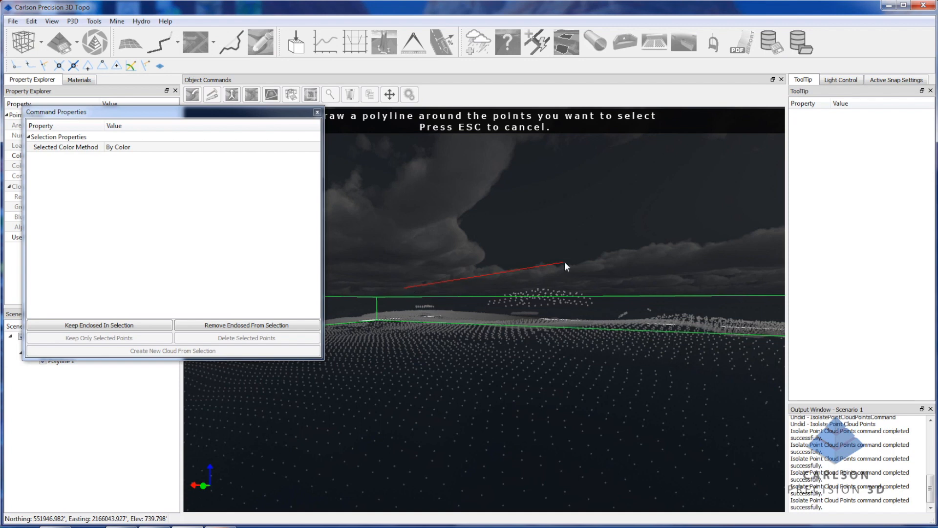
{"action": "left_click", "coordinate": [655, 312]}
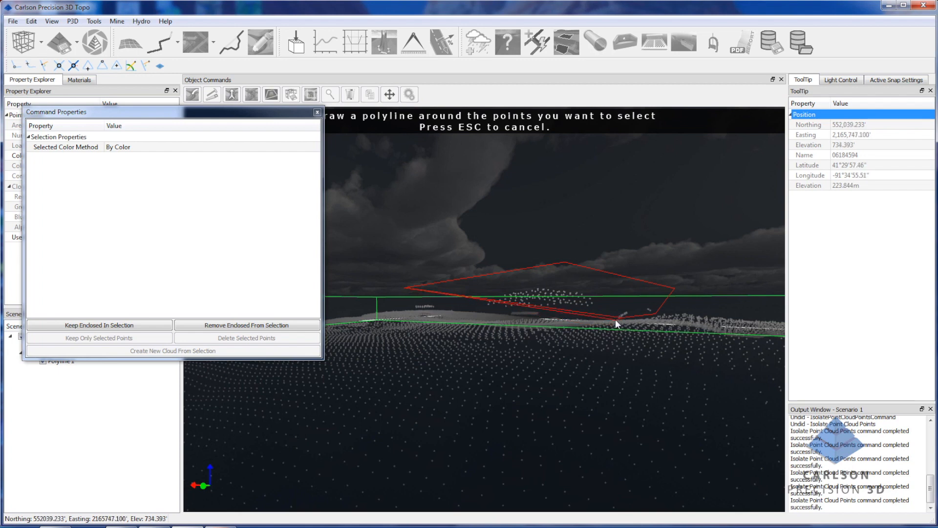
{"action": "left_click", "coordinate": [615, 318]}
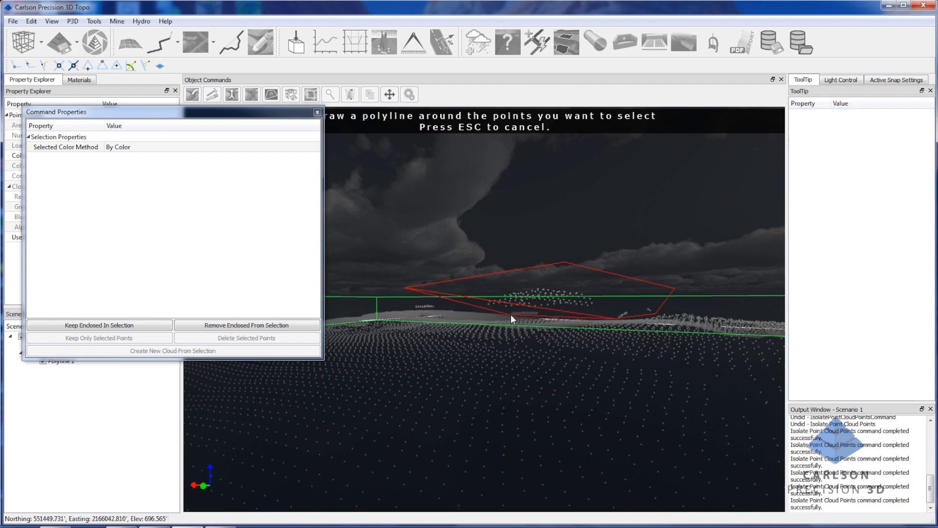
{"action": "left_click", "coordinate": [511, 315]}
{"action": "left_click", "coordinate": [411, 308]}
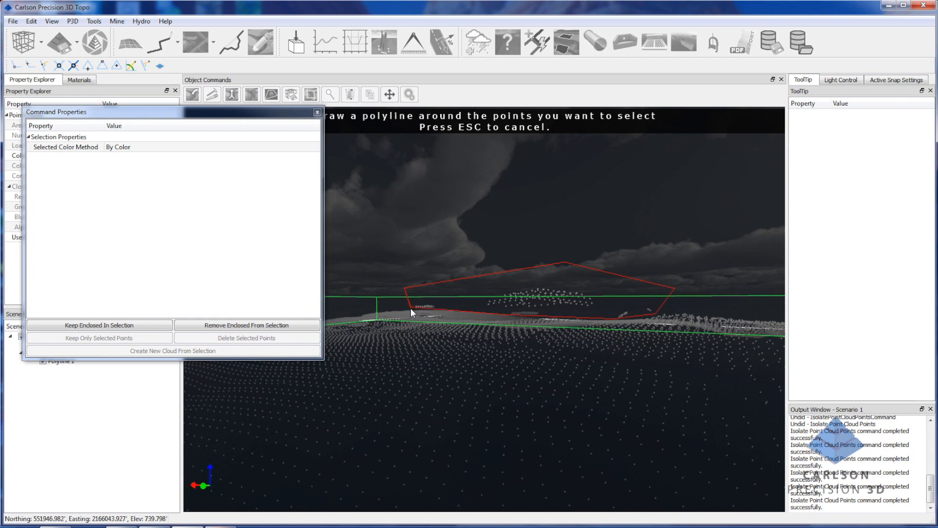
{"action": "left_click", "coordinate": [109, 325]}
{"action": "left_click", "coordinate": [287, 326]}
{"action": "middle_click_drag", "start_coordinate": [434, 335], "coordinate": [446, 421]}
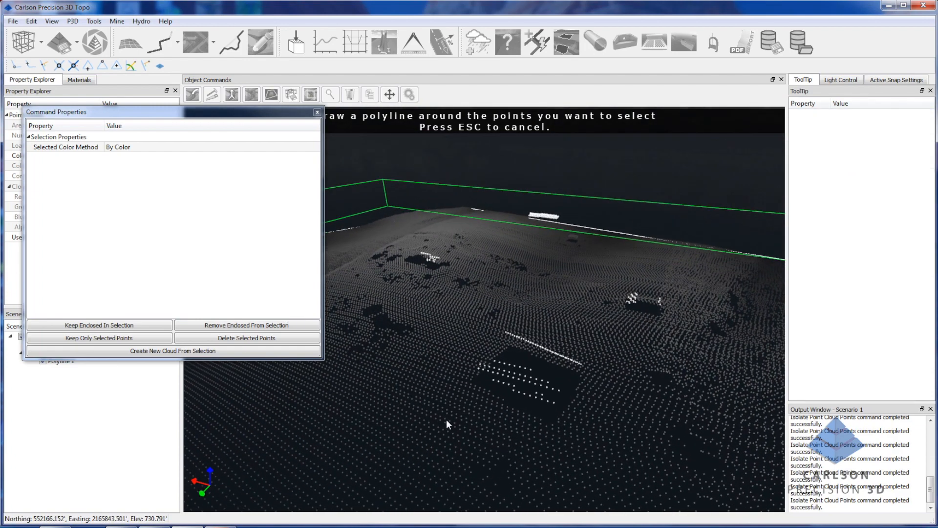
{"action": "left_click", "coordinate": [246, 339]}
Turn off Use Pixel Optimize Render for point cloud 06184594.
{"action": "middle_click_drag", "start_coordinate": [456, 409], "coordinate": [562, 369]}
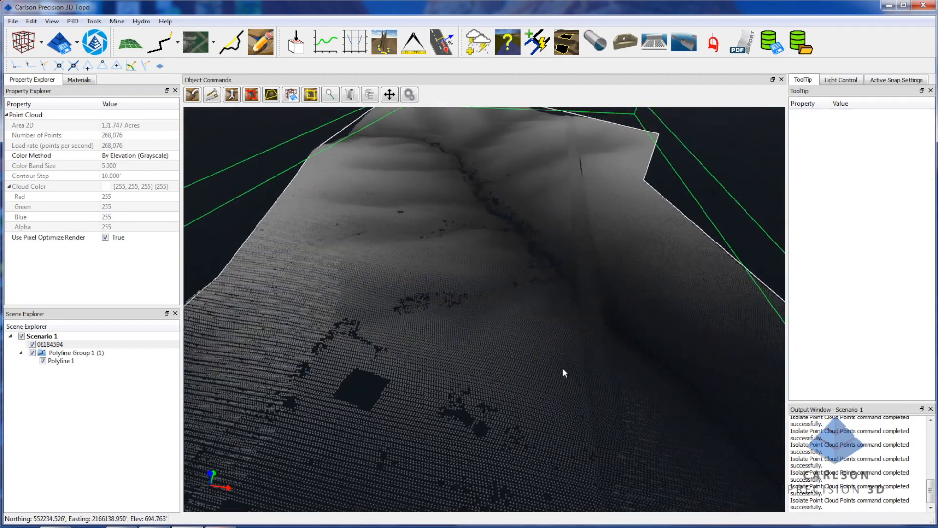
{"action": "scroll", "coordinate": [563, 369], "scroll_direction": "down", "scroll_amount": 3}
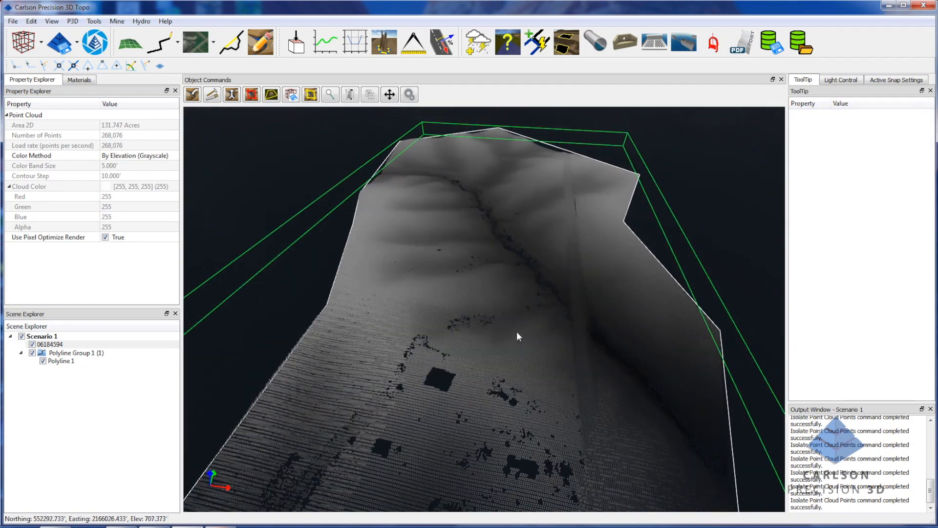
{"action": "middle_click_drag", "start_coordinate": [469, 165], "coordinate": [518, 308]}
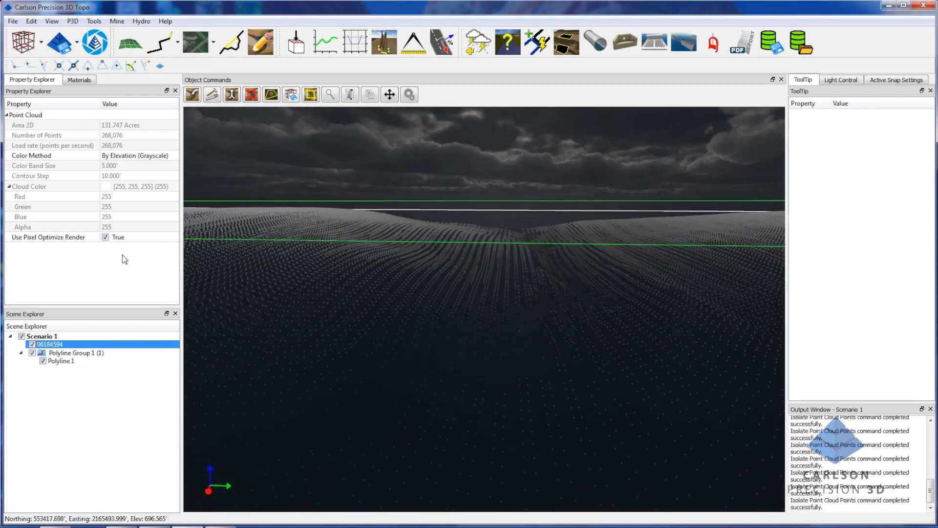
{"action": "left_click", "coordinate": [105, 237]}
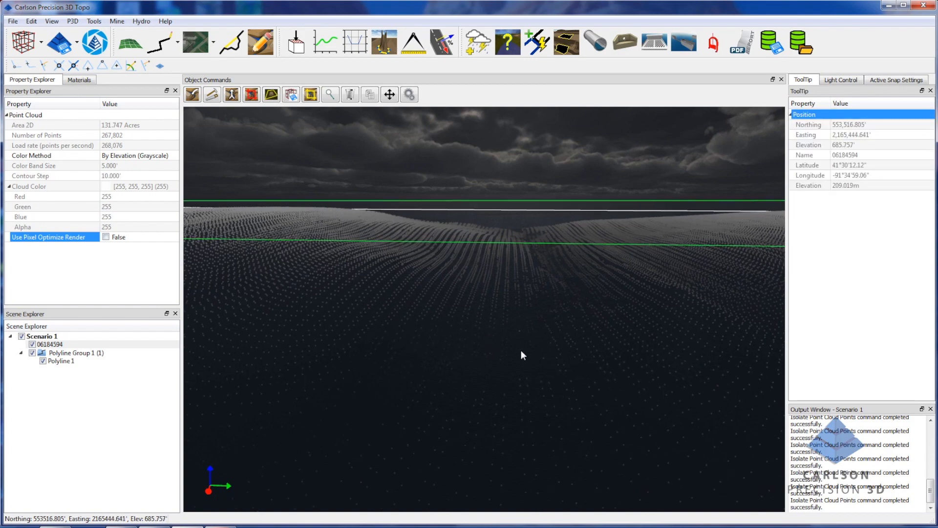
Enclose the small arc of stray points remaining above the horizon, following the ground line, and delete the selected points.
{"action": "middle_click_drag", "start_coordinate": [533, 350], "coordinate": [542, 382]}
{"action": "scroll", "coordinate": [543, 380], "scroll_direction": "down", "scroll_amount": 8}
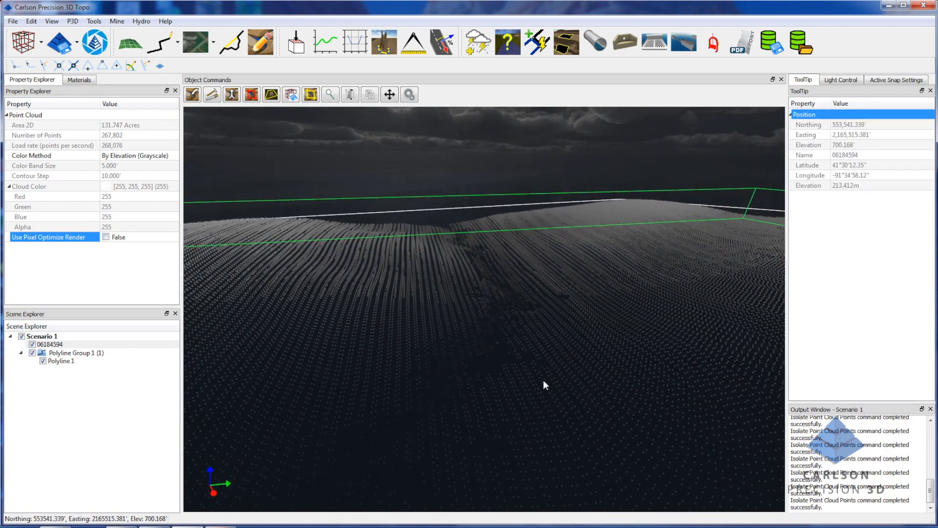
{"action": "scroll", "coordinate": [543, 380], "scroll_direction": "down", "scroll_amount": 6}
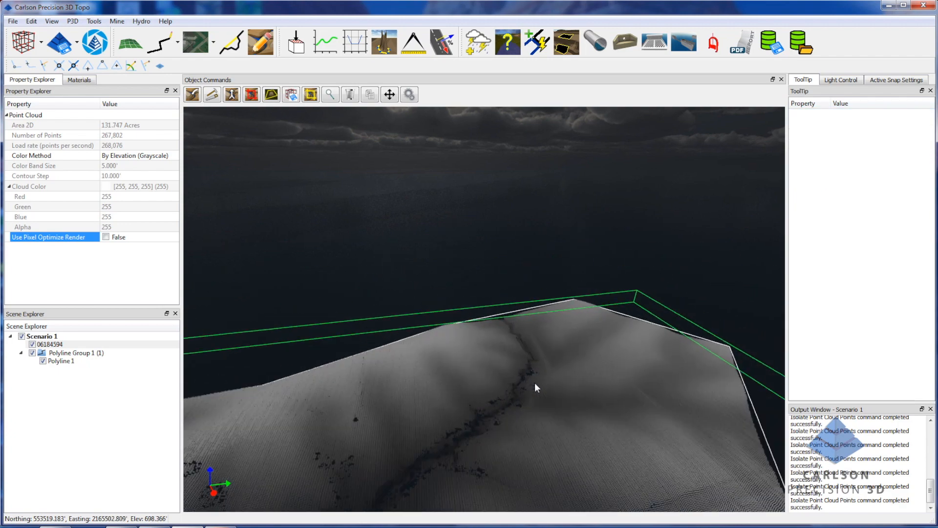
{"action": "middle_click_drag", "start_coordinate": [533, 386], "coordinate": [480, 394]}
{"action": "scroll", "coordinate": [479, 395], "scroll_direction": "up", "scroll_amount": 10}
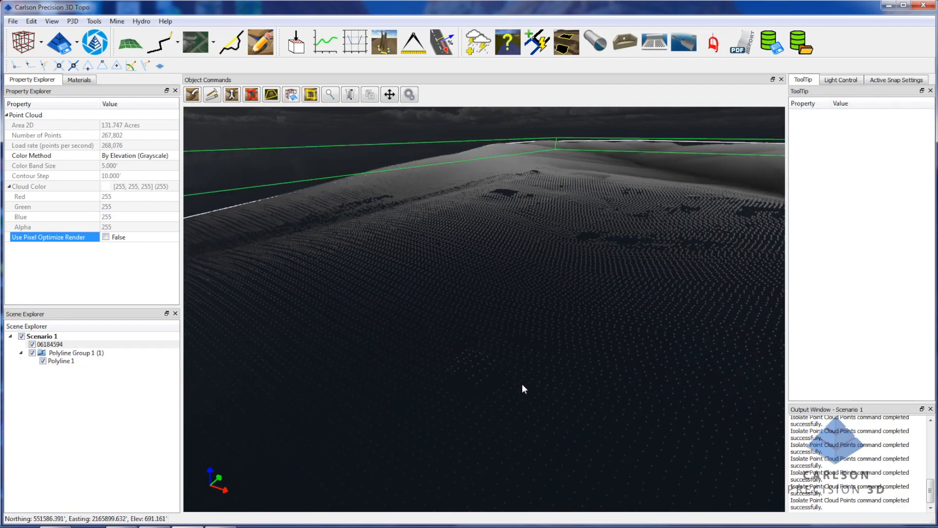
{"action": "middle_click_drag", "start_coordinate": [485, 385], "coordinate": [456, 280]}
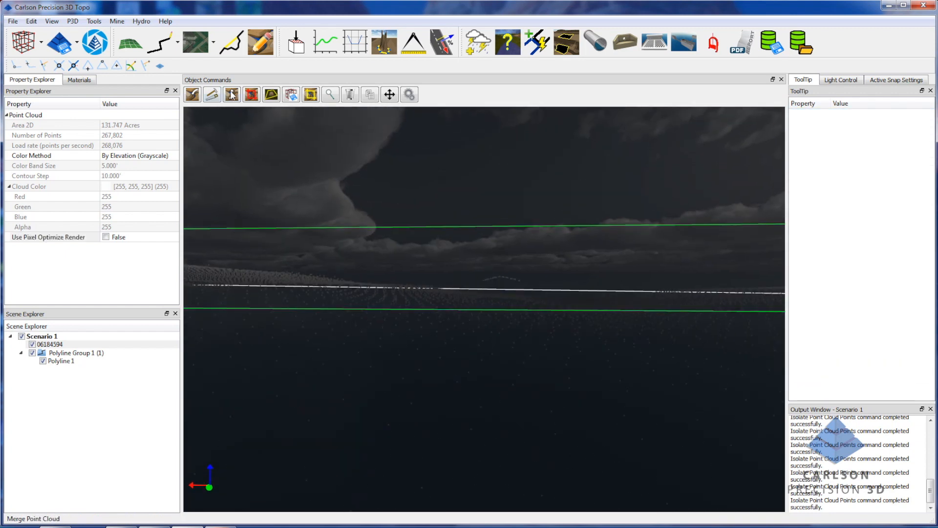
{"action": "left_click", "coordinate": [312, 95]}
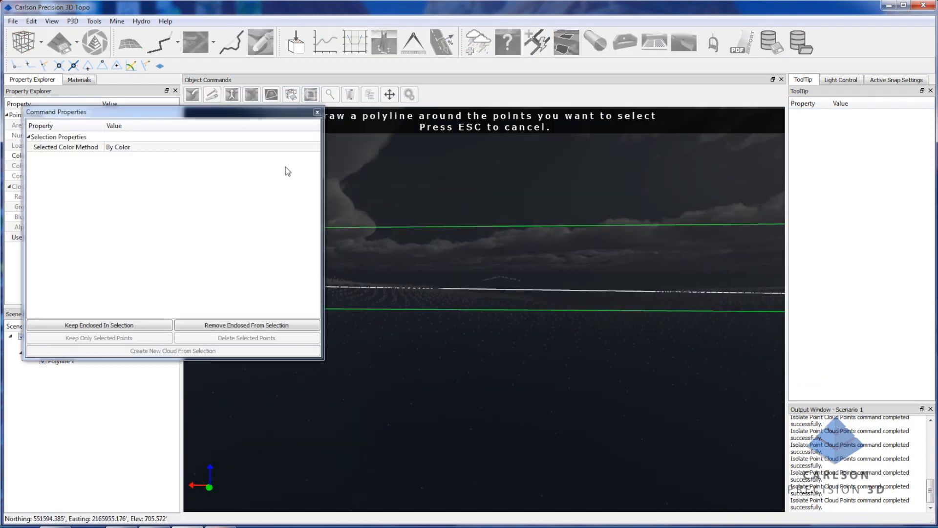
{"action": "left_click_drag", "start_coordinate": [266, 115], "coordinate": [150, 79]}
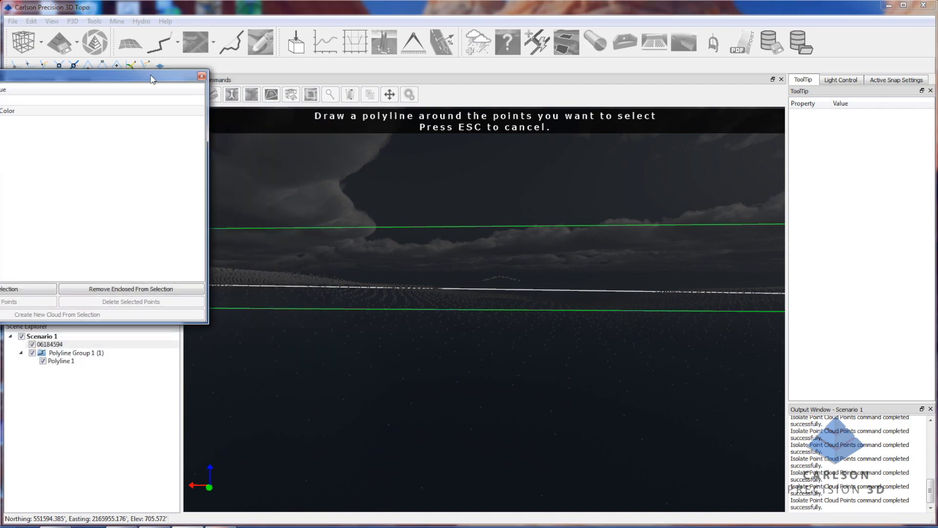
{"action": "left_click", "coordinate": [292, 271]}
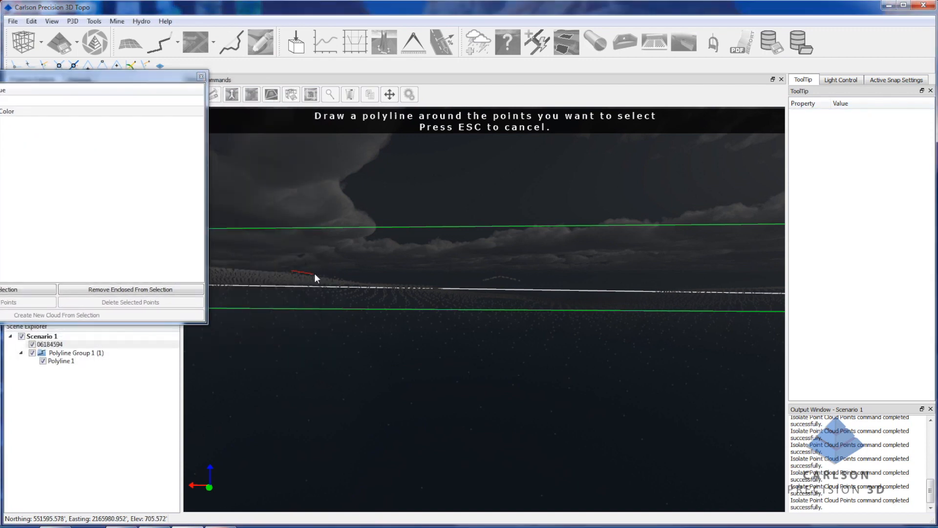
{"action": "left_click_drag", "start_coordinate": [317, 276], "coordinate": [335, 279]}
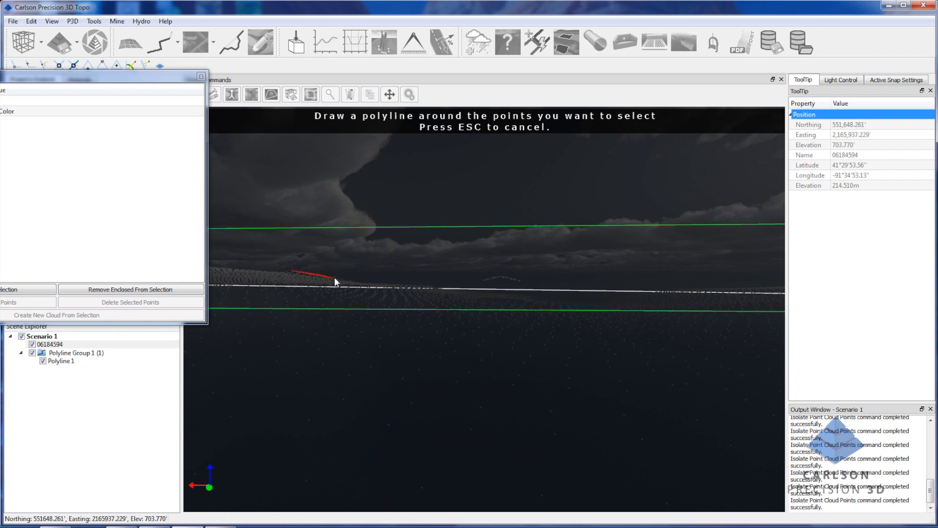
{"action": "left_click", "coordinate": [349, 280]}
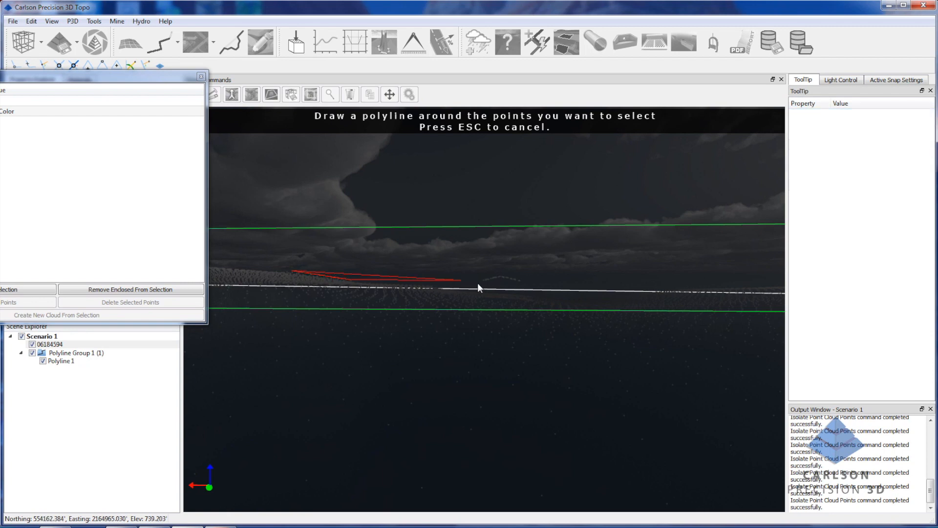
{"action": "left_click", "coordinate": [560, 281]}
{"action": "right_click", "coordinate": [551, 260]}
{"action": "left_click", "coordinate": [28, 290]}
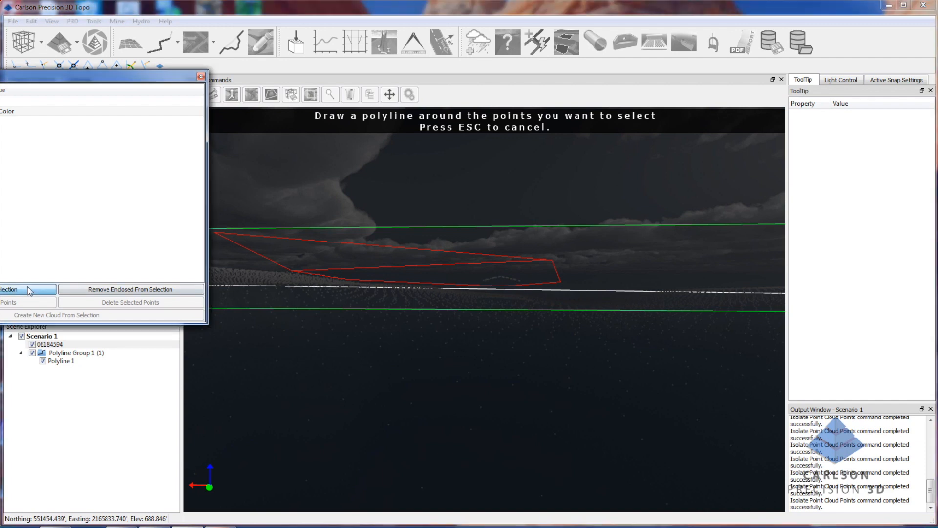
{"action": "left_click", "coordinate": [120, 303]}
Apply the Outlier Point Filter to point cloud 06184594.
{"action": "middle_click_drag", "start_coordinate": [356, 293], "coordinate": [561, 348]}
{"action": "scroll", "coordinate": [350, 331], "scroll_direction": "down", "scroll_amount": 5}
{"action": "scroll", "coordinate": [561, 339], "scroll_direction": "down", "scroll_amount": 4}
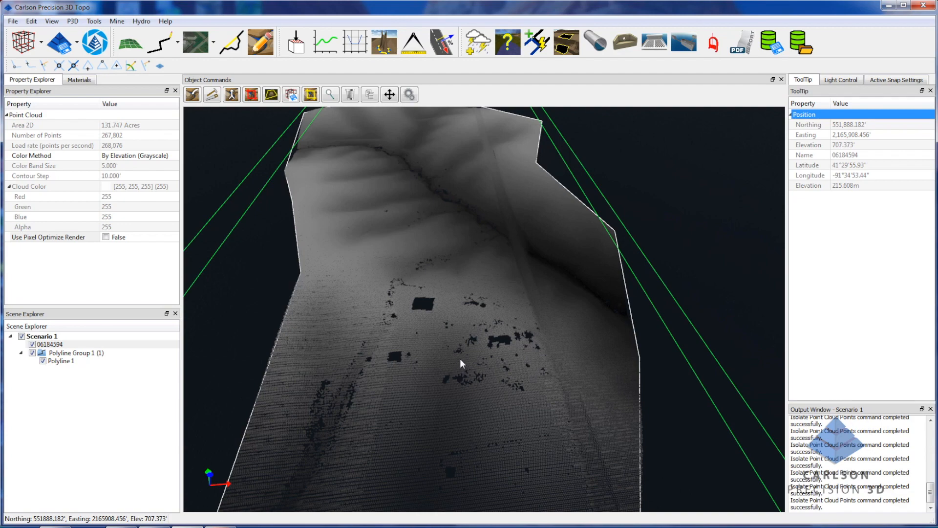
{"action": "middle_click_drag", "start_coordinate": [458, 359], "coordinate": [471, 348]}
{"action": "scroll", "coordinate": [495, 350], "scroll_direction": "up", "scroll_amount": 3}
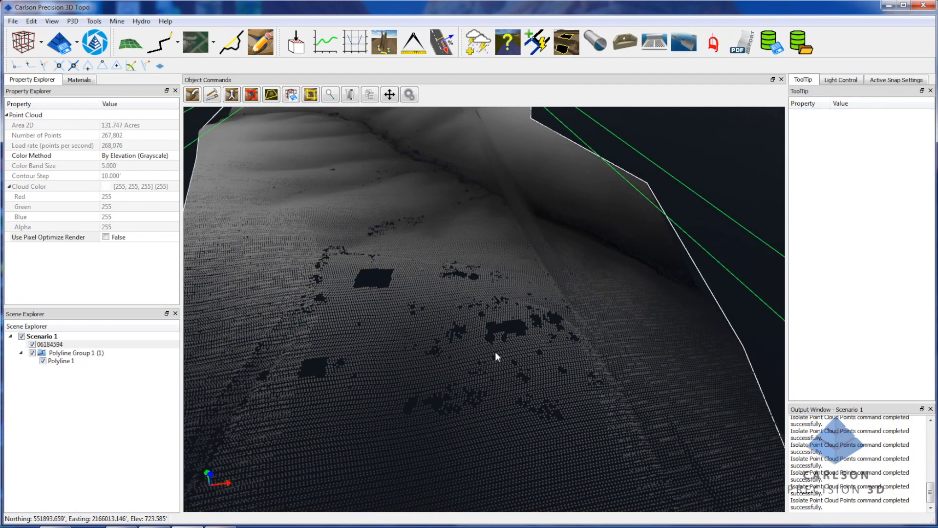
{"action": "left_click", "coordinate": [213, 96]}
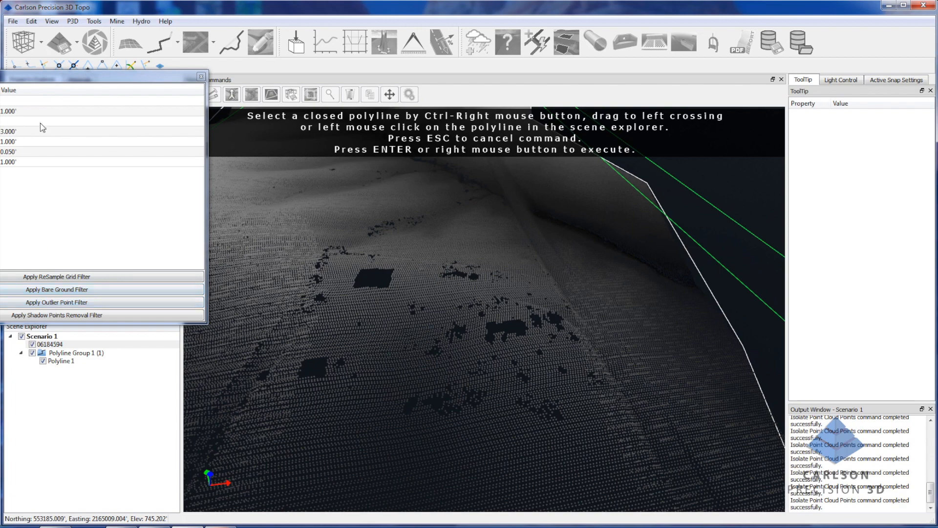
{"action": "left_click", "coordinate": [80, 305]}
{"action": "left_click", "coordinate": [505, 283]}
{"action": "left_click_drag", "start_coordinate": [486, 415], "coordinate": [479, 384]}
{"action": "right_click", "coordinate": [446, 272]}
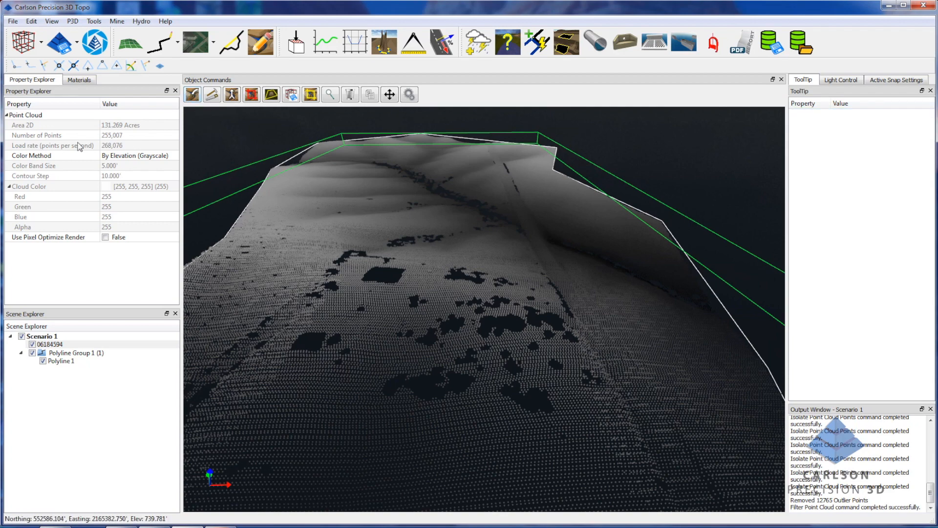
Create a TIN surface from the filtered point cloud 06184594.
{"action": "left_click", "coordinate": [193, 95]}
{"action": "left_click", "coordinate": [52, 112]}
{"action": "left_click", "coordinate": [52, 112]}
{"action": "left_click", "coordinate": [41, 146]}
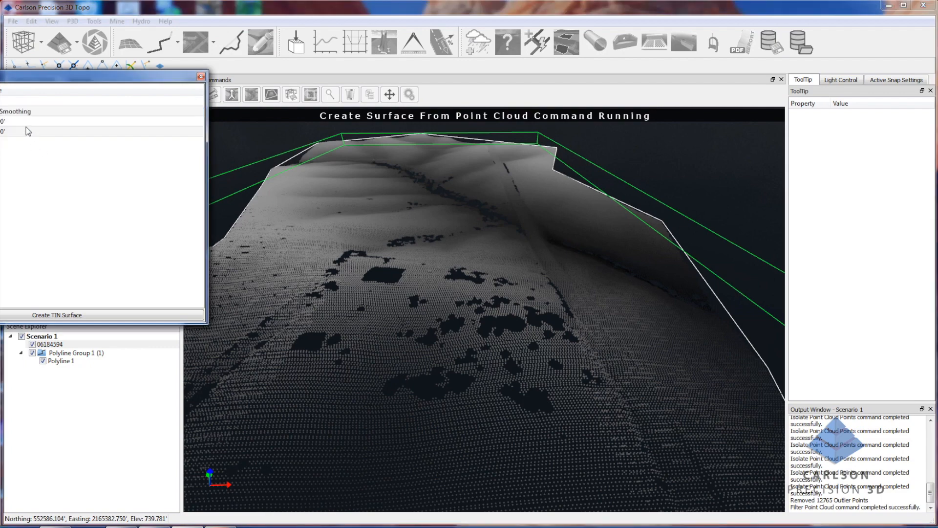
{"action": "left_click", "coordinate": [23, 123]}
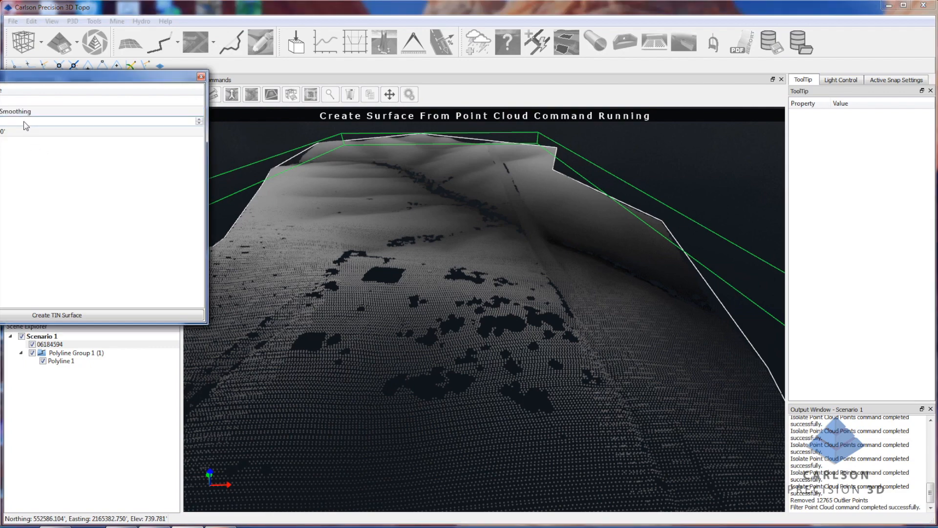
{"action": "left_click", "coordinate": [20, 133]}
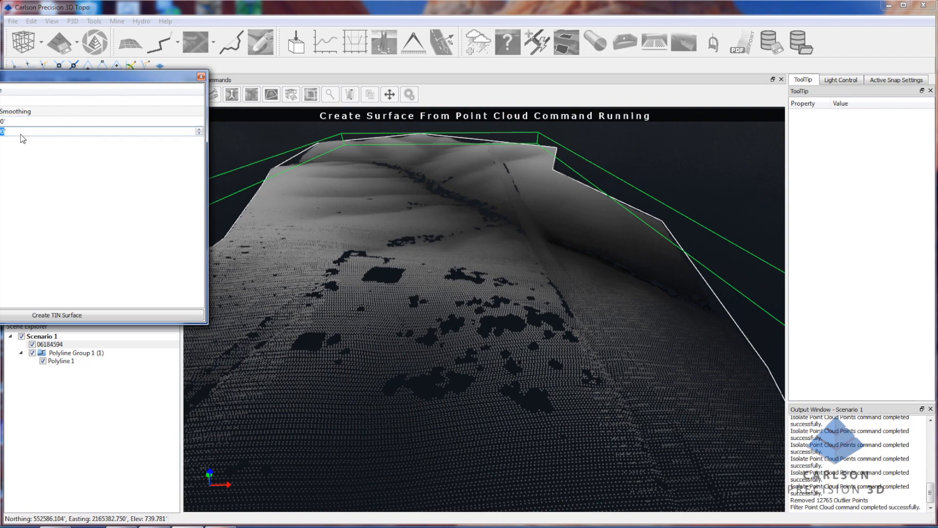
{"action": "key", "text": "Return"}
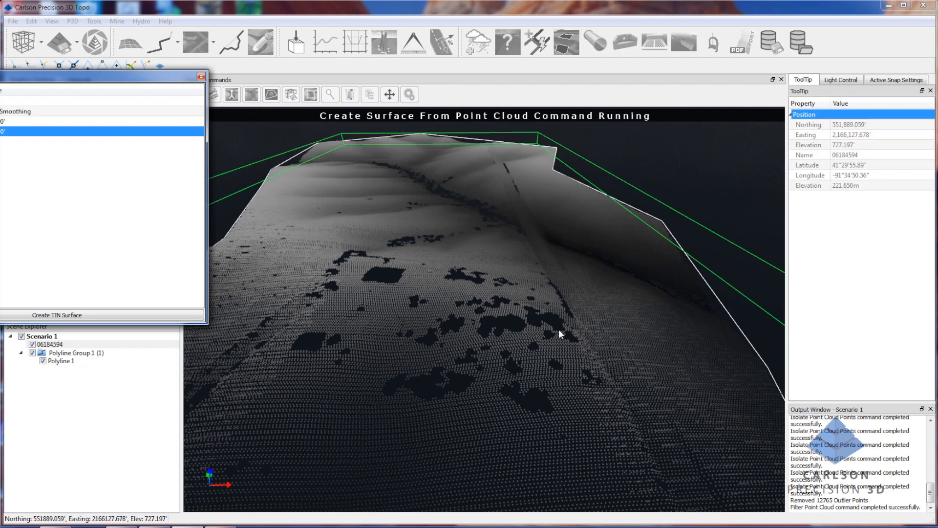
{"action": "left_click", "coordinate": [84, 319]}
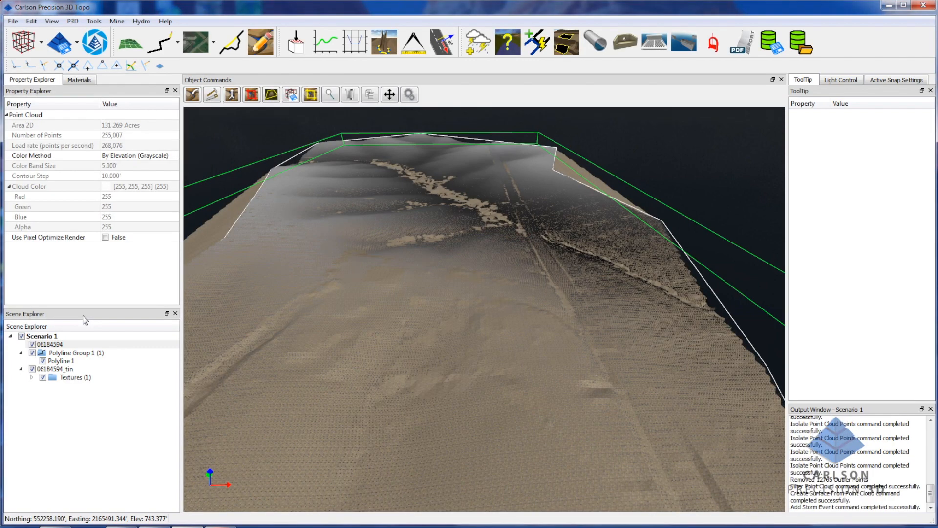
Hide point cloud 06184594 and inspect the new TIN surface along the drainage channel and the road.
{"action": "left_click", "coordinate": [32, 344]}
{"action": "scroll", "coordinate": [340, 244], "scroll_direction": "up", "scroll_amount": 5}
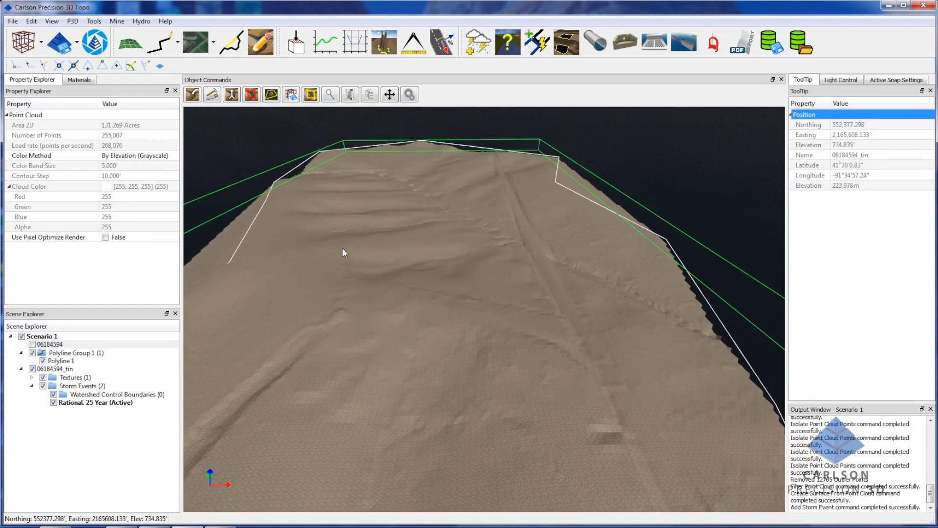
{"action": "scroll", "coordinate": [404, 266], "scroll_direction": "up", "scroll_amount": 6}
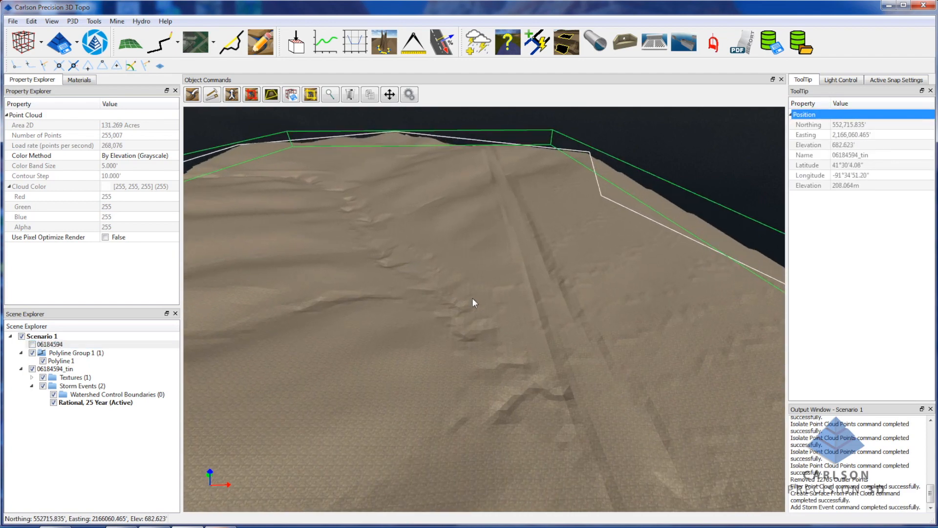
{"action": "scroll", "coordinate": [449, 277], "scroll_direction": "up", "scroll_amount": 6}
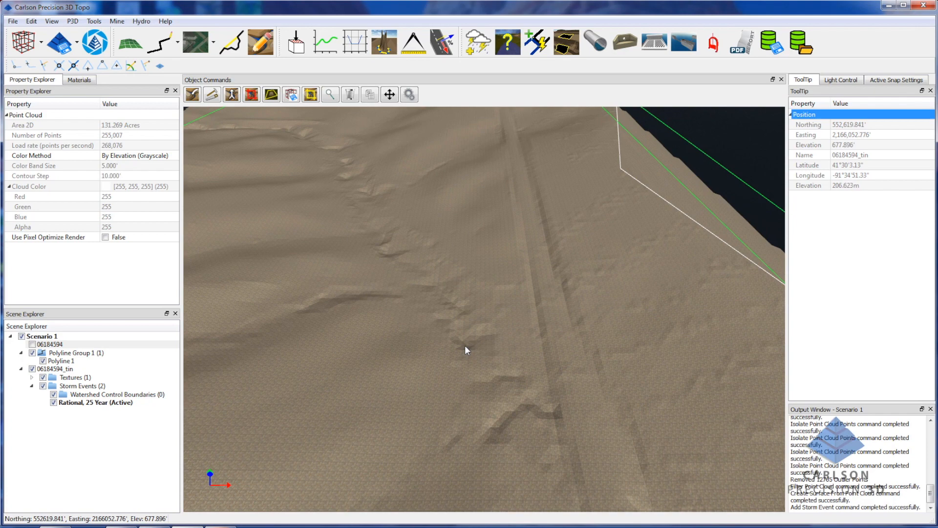
{"action": "scroll", "coordinate": [467, 348], "scroll_direction": "down", "scroll_amount": 8}
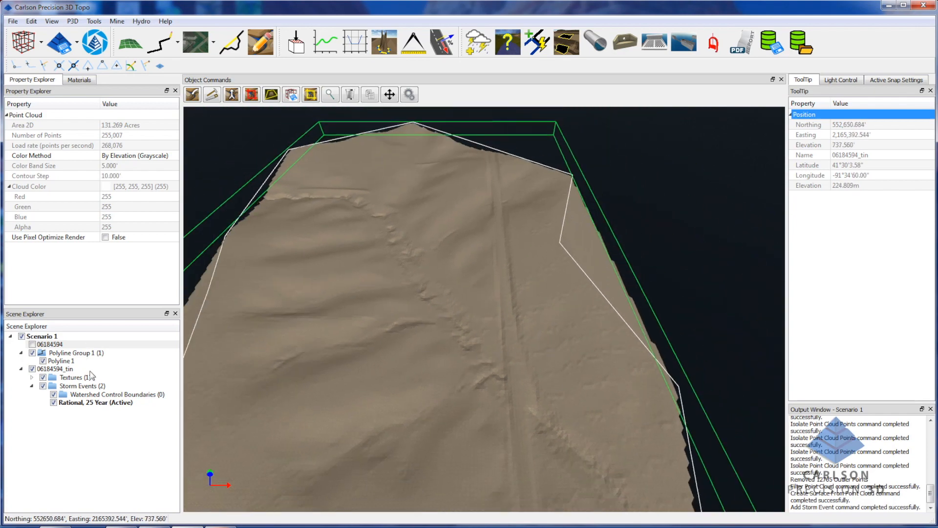
Hide Polyline Group 1 and download a Hybrid Google Maps image draped to 06184594_tin.
{"action": "left_click", "coordinate": [60, 361]}
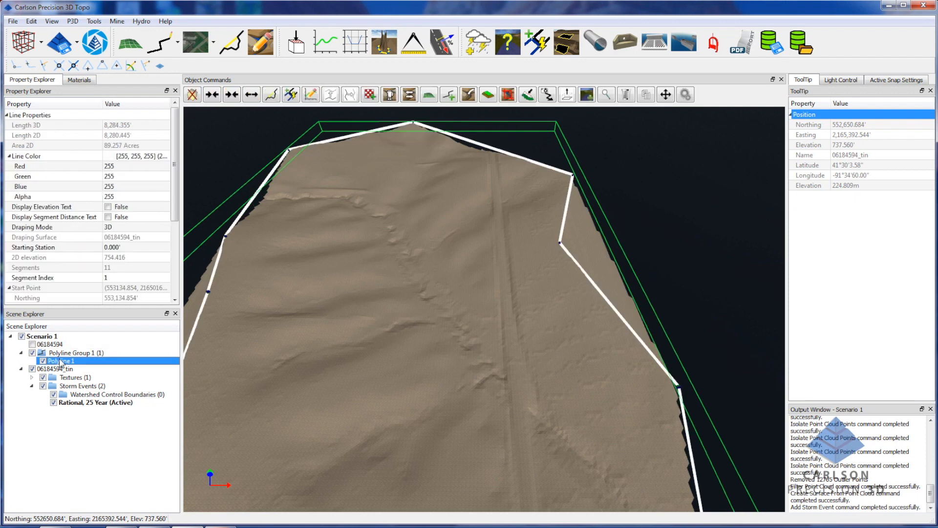
{"action": "left_click", "coordinate": [32, 352]}
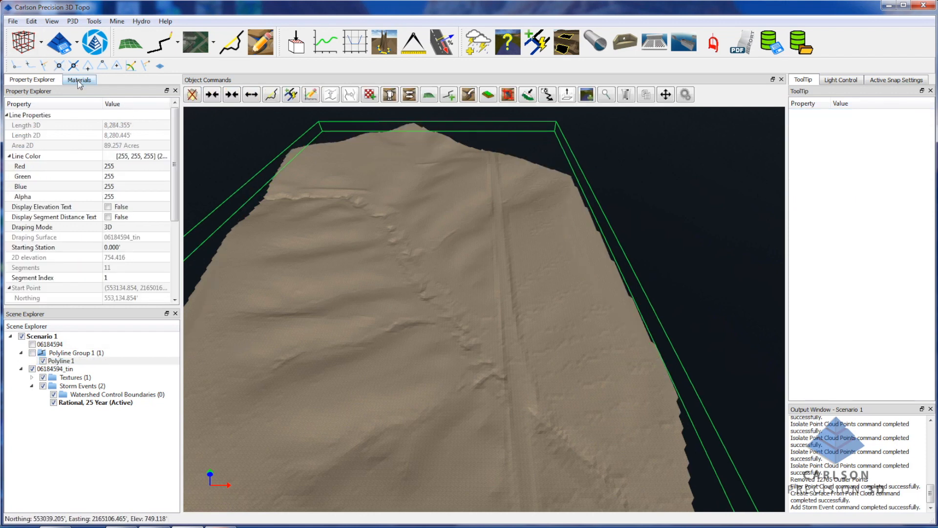
{"action": "left_click", "coordinate": [231, 42]}
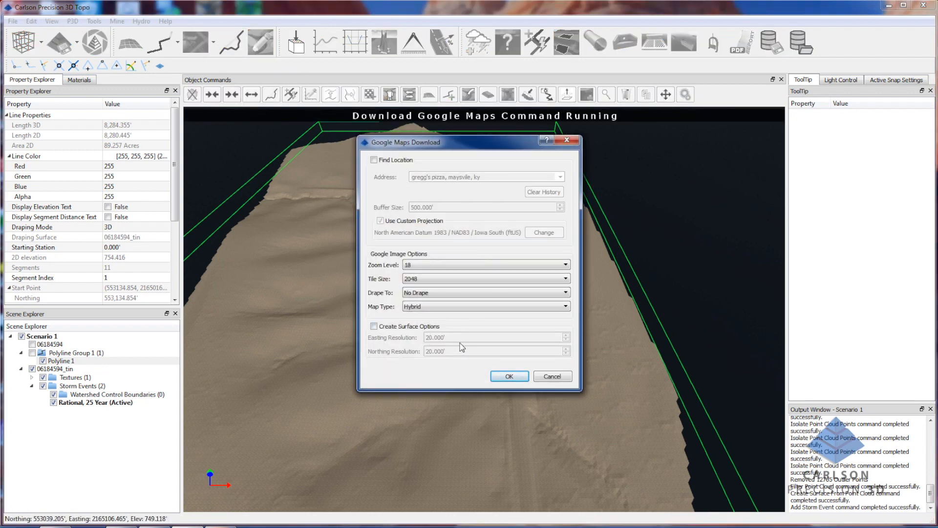
{"action": "left_click", "coordinate": [447, 292]}
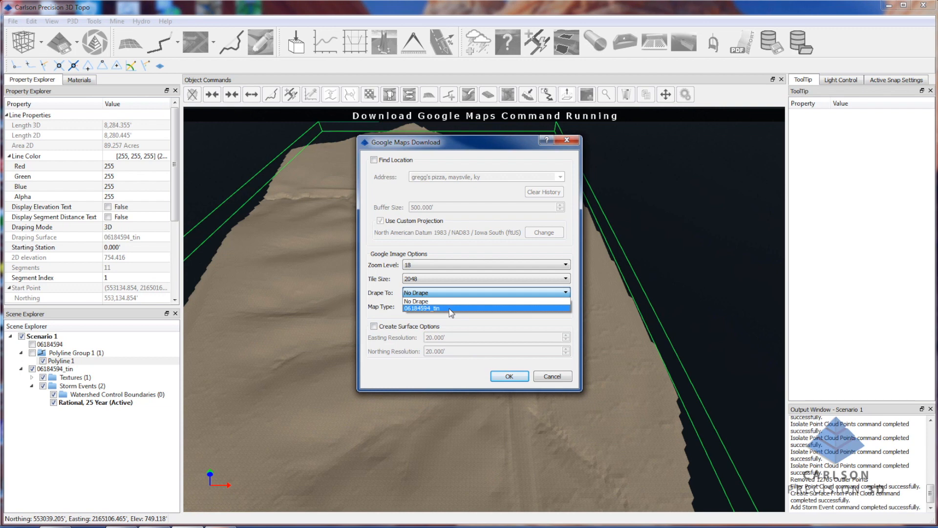
{"action": "left_click", "coordinate": [449, 309]}
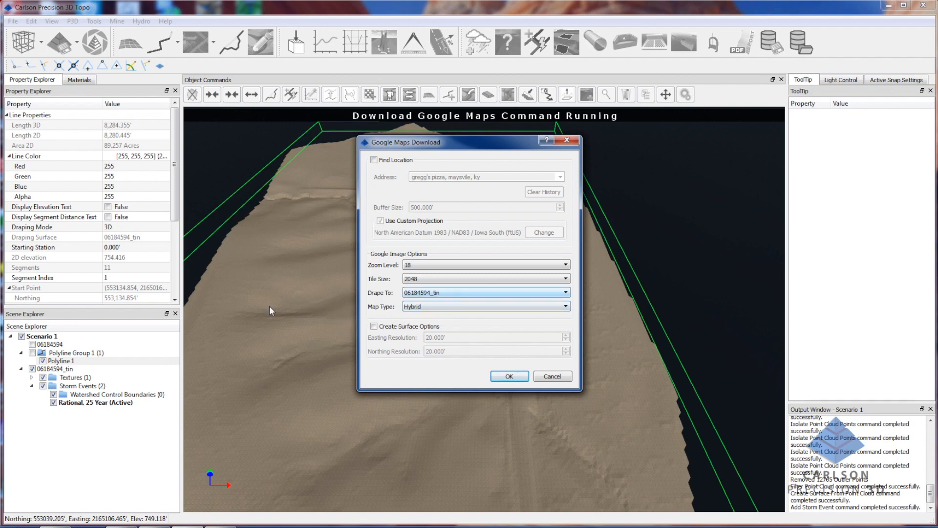
{"action": "left_click", "coordinate": [418, 306]}
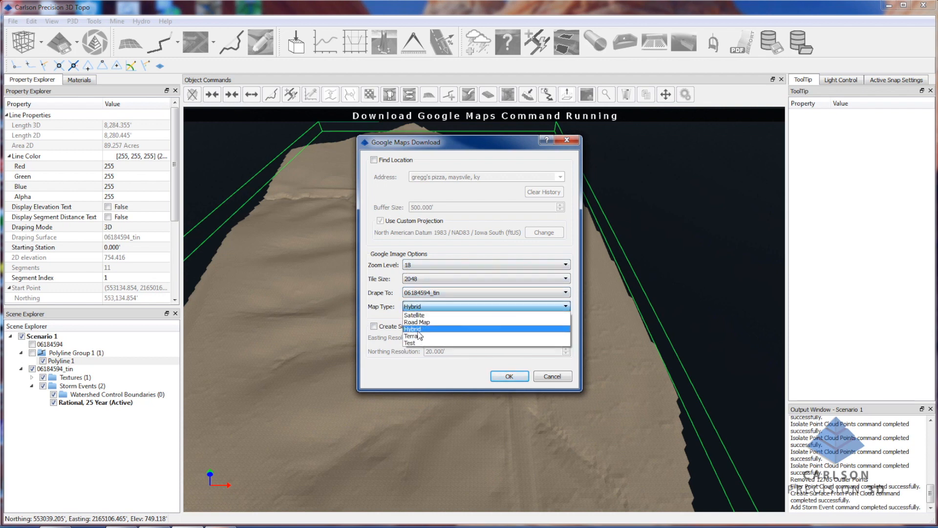
{"action": "left_click", "coordinate": [416, 329]}
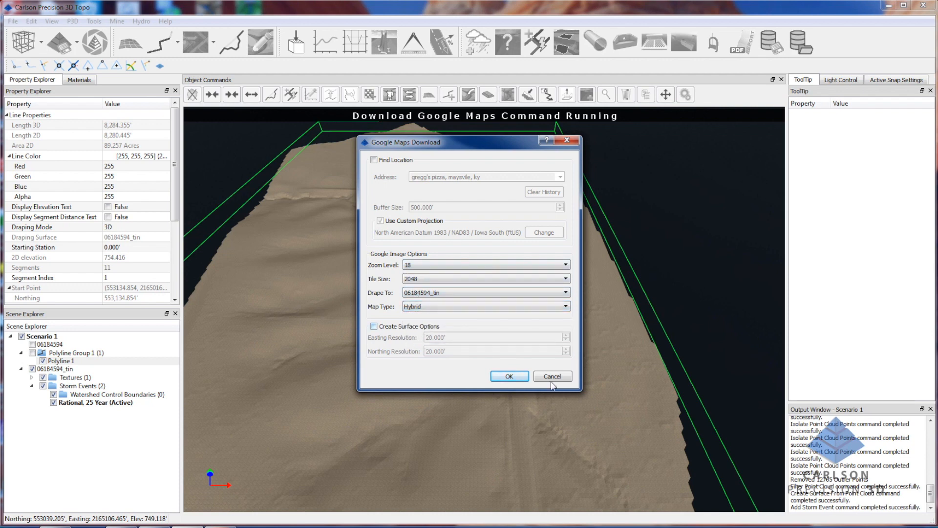
{"action": "left_click", "coordinate": [510, 376]}
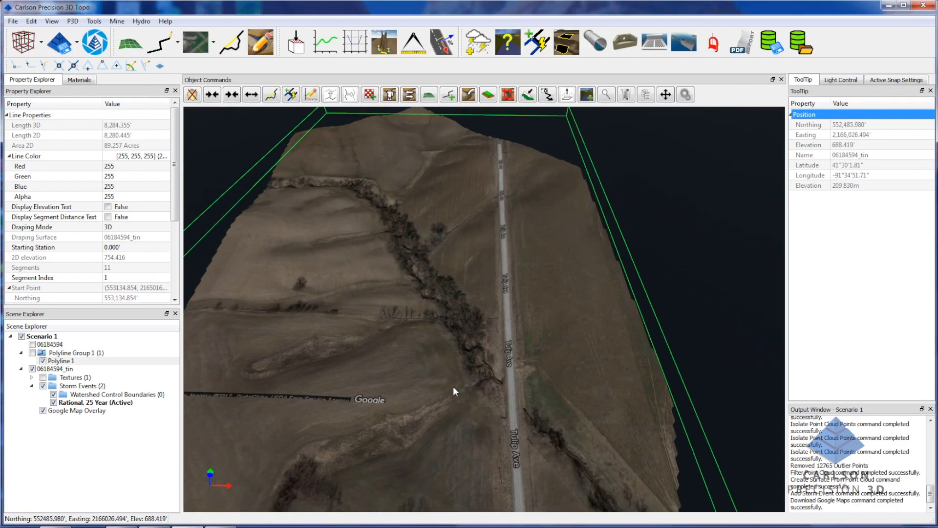
Inspect the draped aerial imagery along the wooded drainage channel, the road and the nearby buildings.
{"action": "scroll", "coordinate": [453, 386], "scroll_direction": "up", "scroll_amount": 5}
{"action": "scroll", "coordinate": [458, 390], "scroll_direction": "down", "scroll_amount": 5}
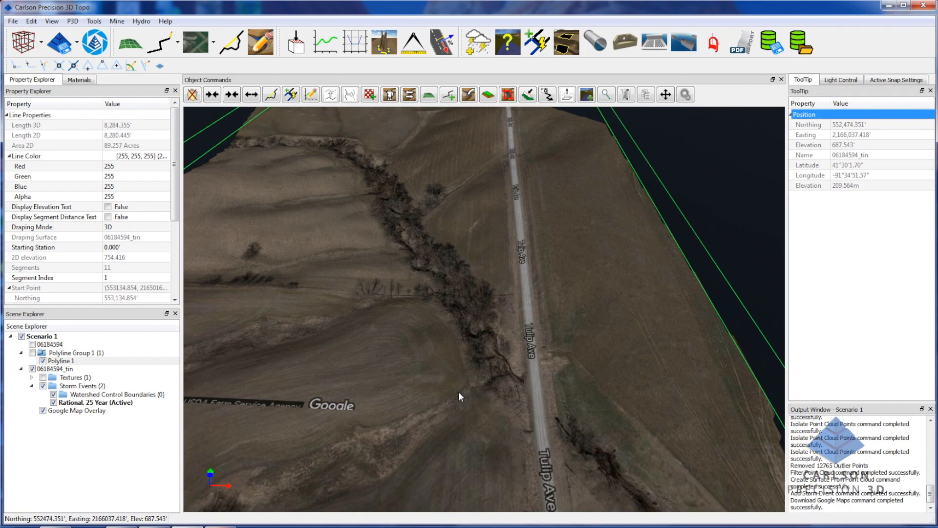
{"action": "scroll", "coordinate": [469, 381], "scroll_direction": "up", "scroll_amount": 5}
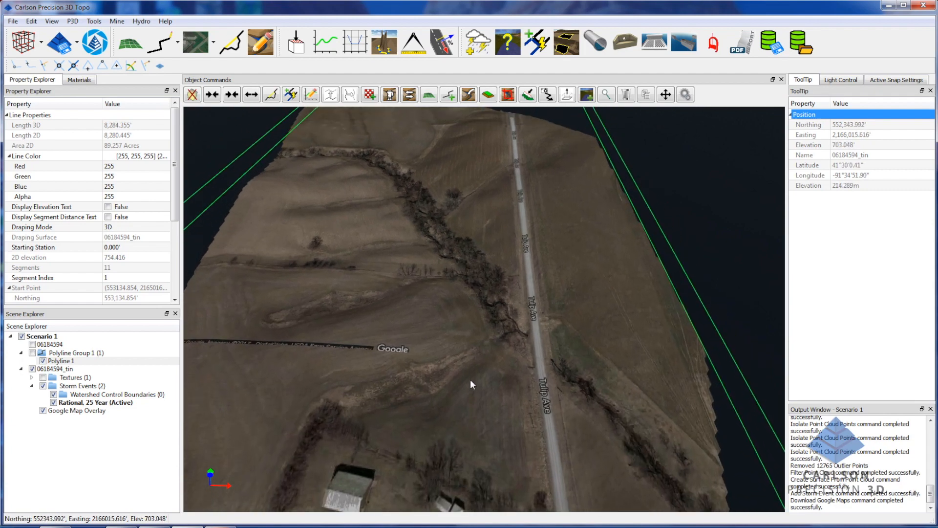
{"action": "scroll", "coordinate": [468, 377], "scroll_direction": "up", "scroll_amount": 3}
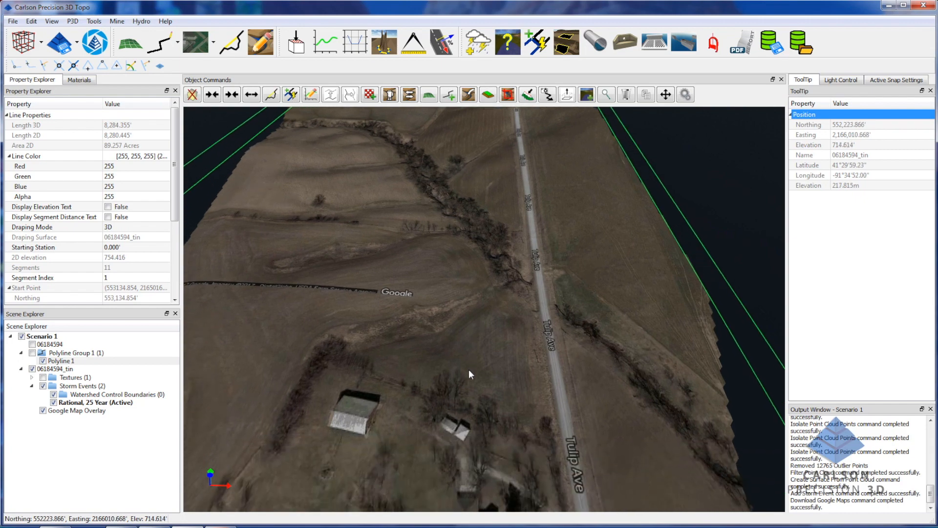
{"action": "scroll", "coordinate": [450, 321], "scroll_direction": "up", "scroll_amount": 5}
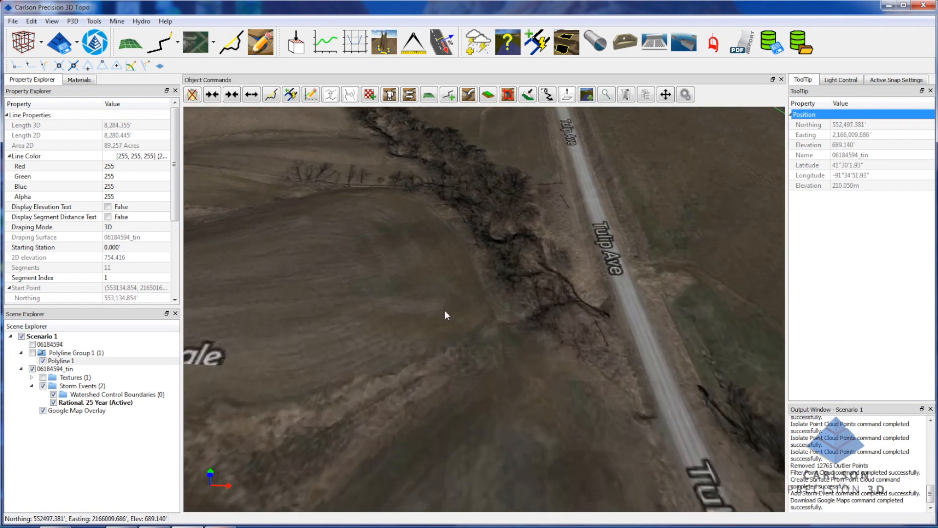
{"action": "scroll", "coordinate": [445, 313], "scroll_direction": "down", "scroll_amount": 5}
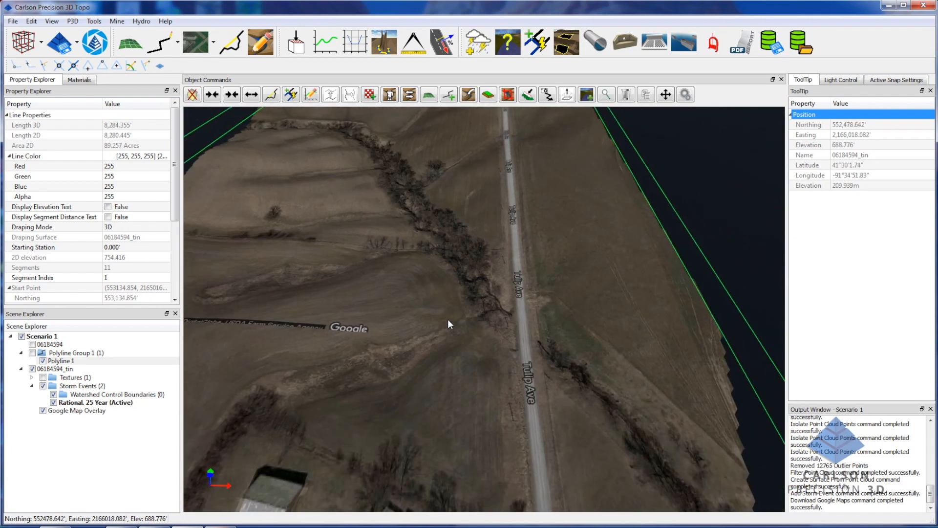
{"action": "scroll", "coordinate": [443, 321], "scroll_direction": "down", "scroll_amount": 3}
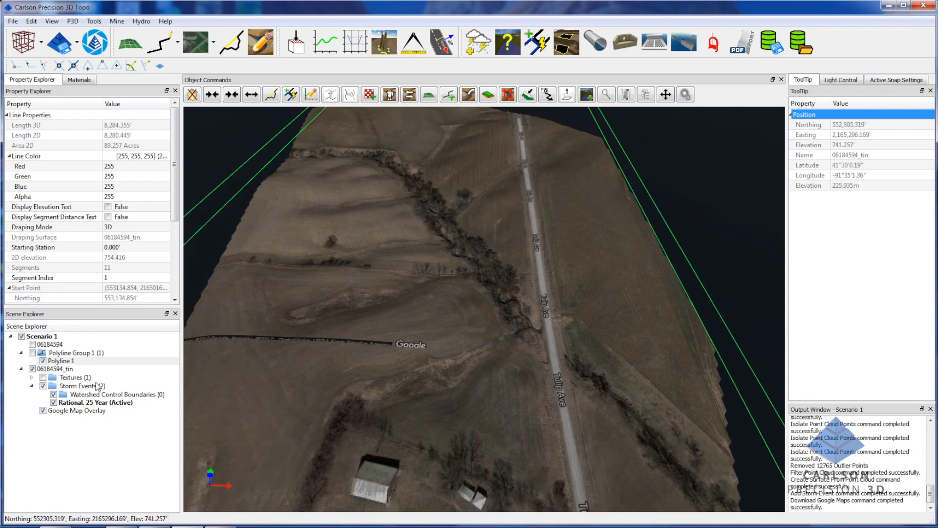
Display the TIN's textures instead of the Google Map Overlay and replace the Ashy Sandstone material with Grass_4 from the Grass category.
{"action": "left_click", "coordinate": [43, 411]}
{"action": "left_click", "coordinate": [42, 377]}
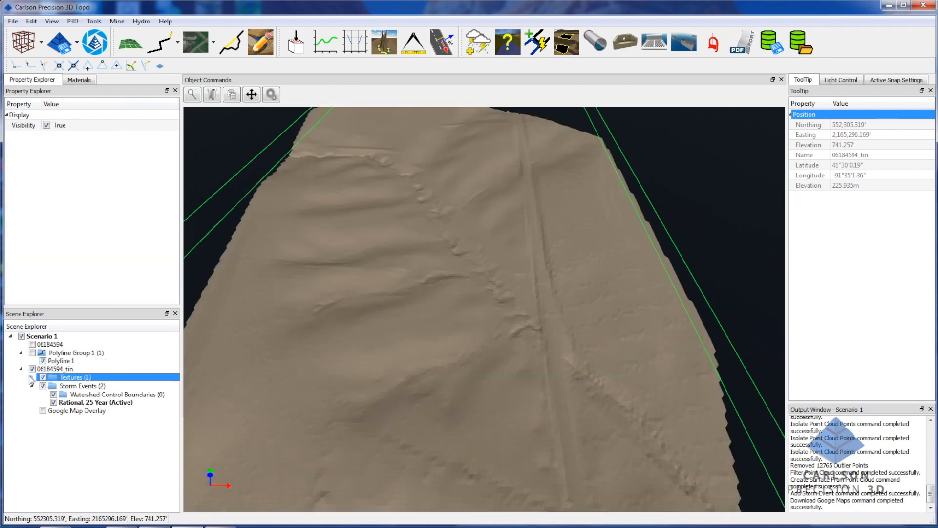
{"action": "left_click", "coordinate": [32, 377]}
{"action": "left_click", "coordinate": [84, 386]}
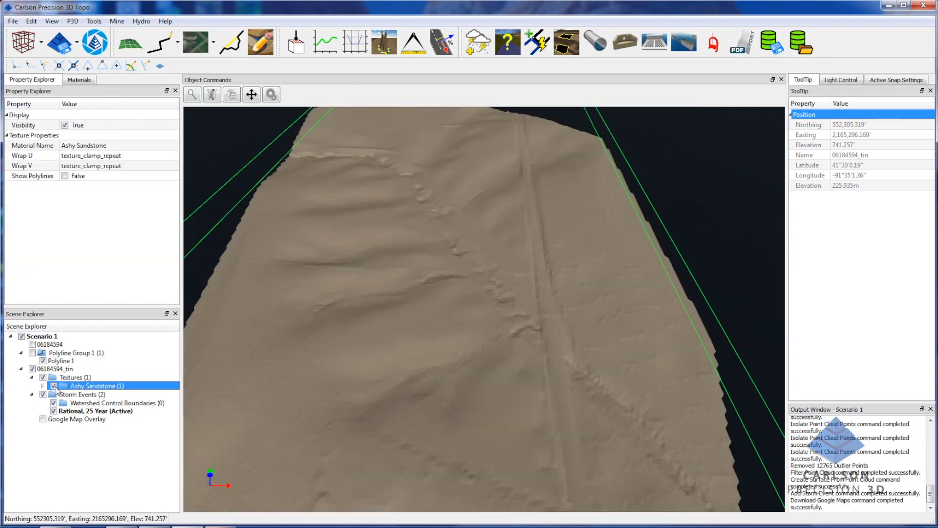
{"action": "left_click", "coordinate": [136, 146]}
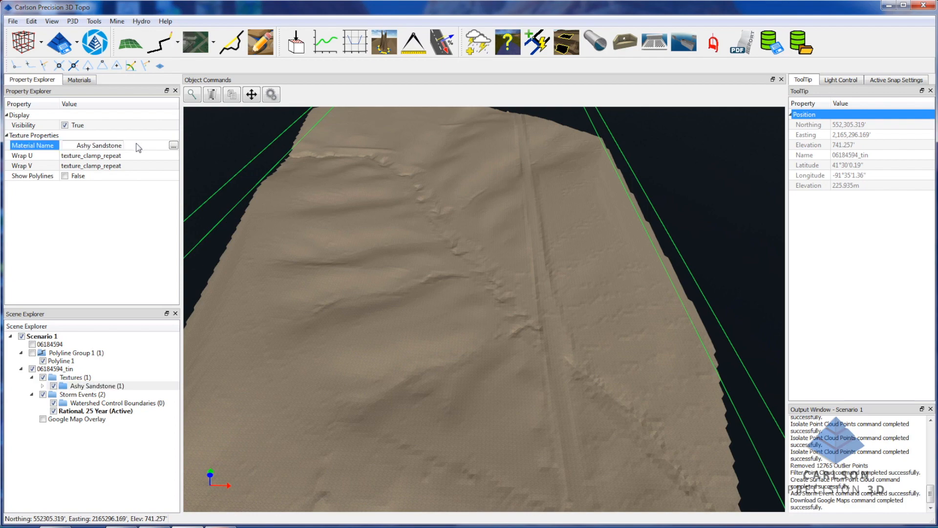
{"action": "left_click", "coordinate": [173, 145]}
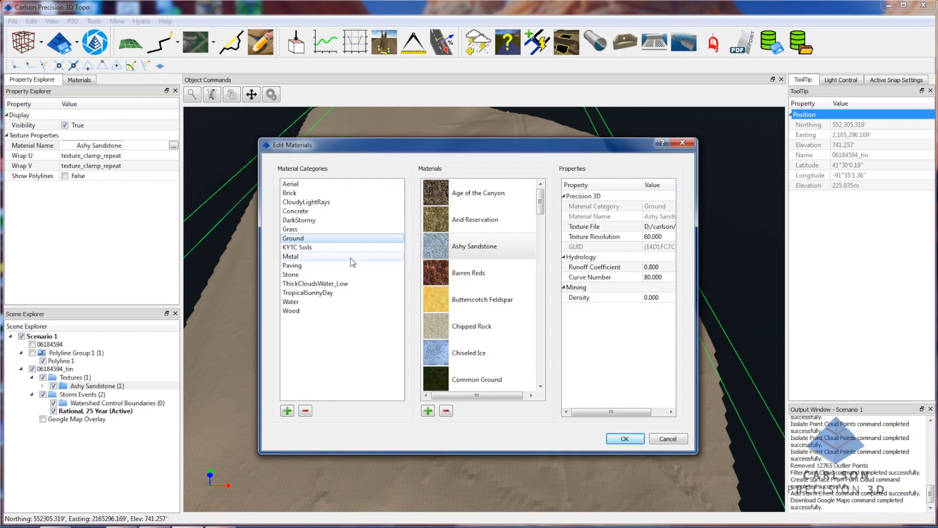
{"action": "left_click", "coordinate": [317, 230]}
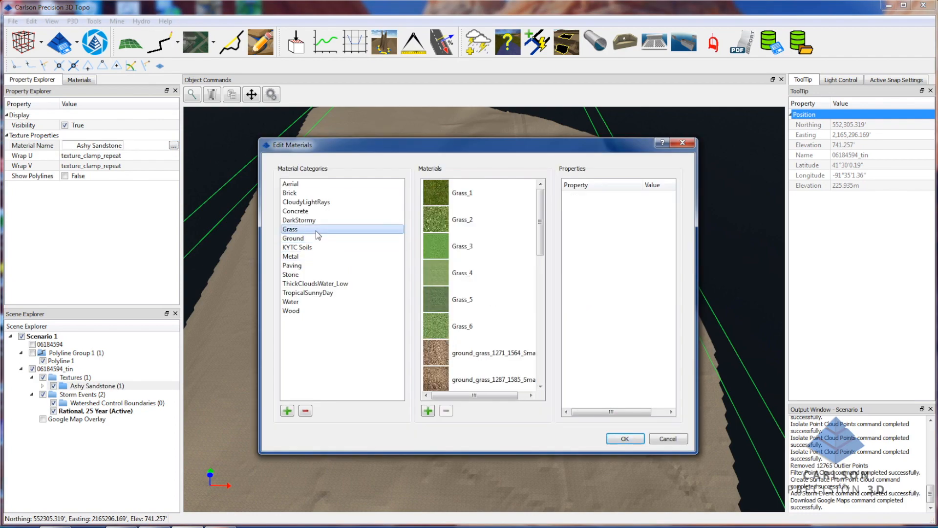
{"action": "left_click", "coordinate": [459, 273]}
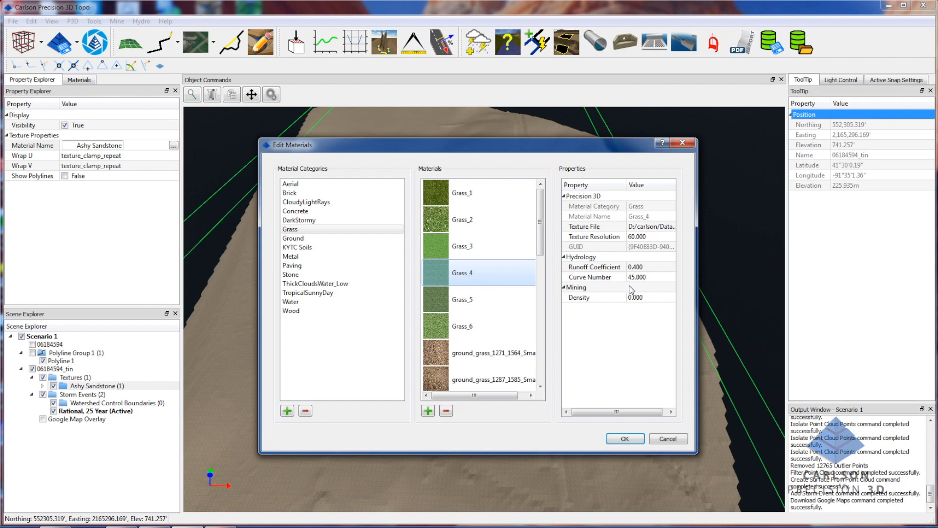
{"action": "left_click", "coordinate": [628, 440]}
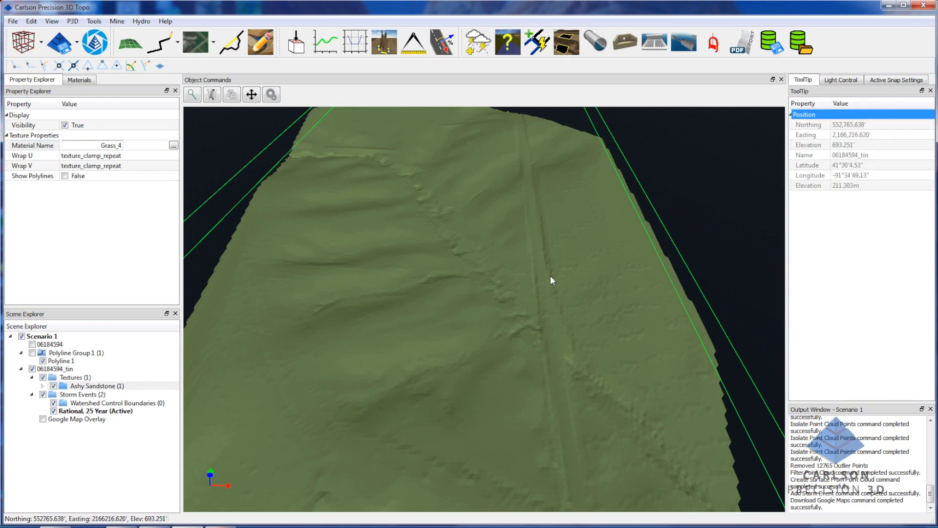
Draw a closed polyline on the surface around the full length of the road, about 4,240 ft in perimeter.
{"action": "left_click_drag", "start_coordinate": [564, 397], "coordinate": [509, 293]}
{"action": "scroll", "coordinate": [492, 341], "scroll_direction": "down", "scroll_amount": 2}
{"action": "left_click", "coordinate": [161, 42]}
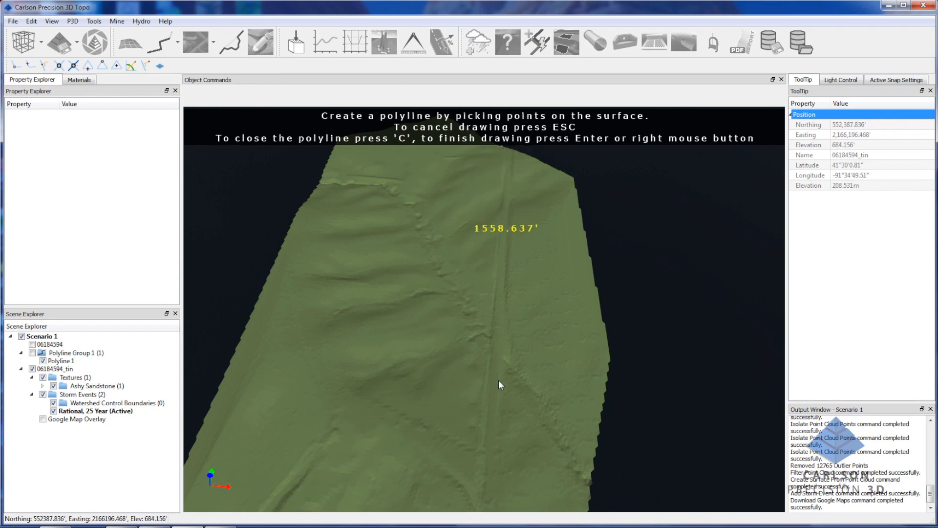
{"action": "left_click", "coordinate": [493, 502]}
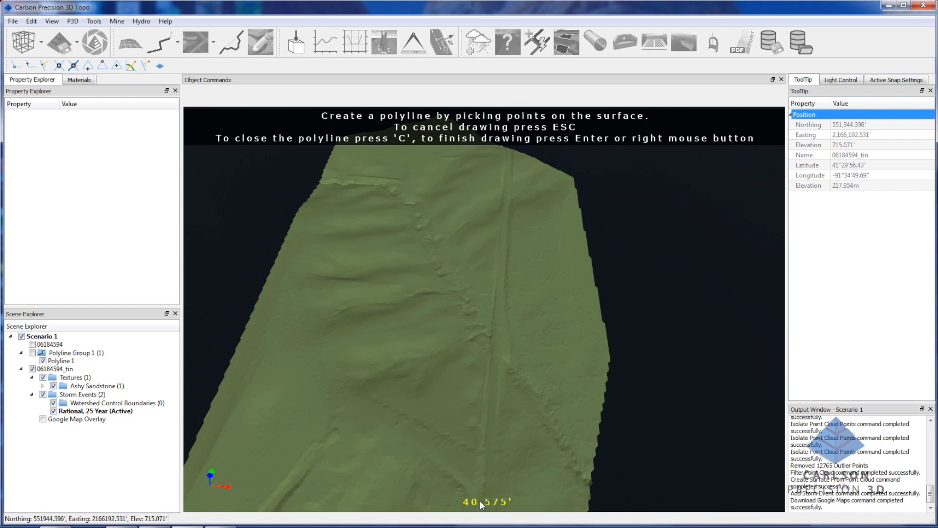
{"action": "right_click", "coordinate": [497, 254]}
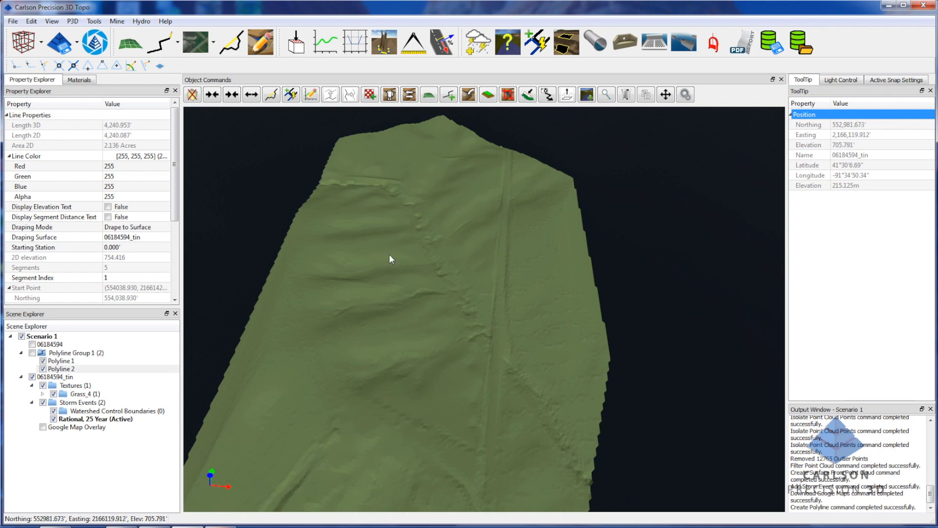
Show Polyline Group 1 and move the road polyline's vertices at its far end to fit the road's width.
{"action": "left_click", "coordinate": [31, 352]}
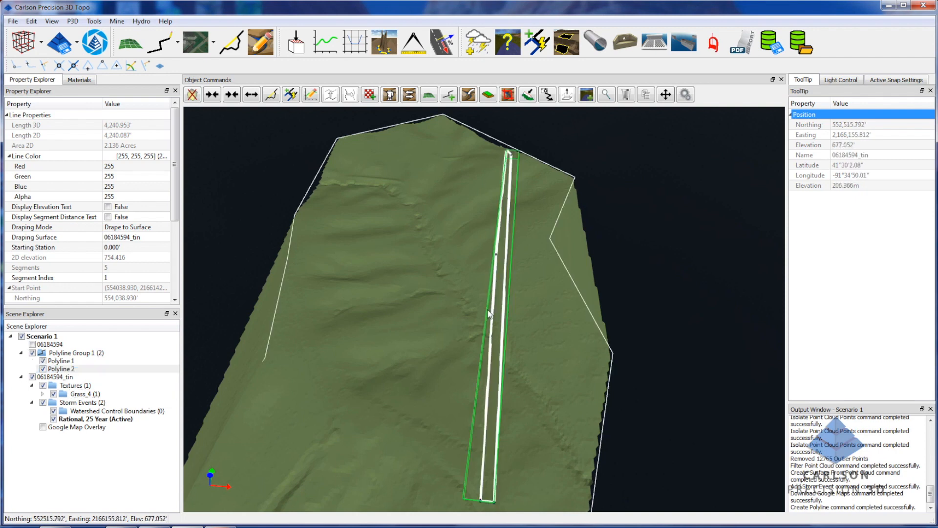
{"action": "scroll", "coordinate": [511, 157], "scroll_direction": "up", "scroll_amount": 5}
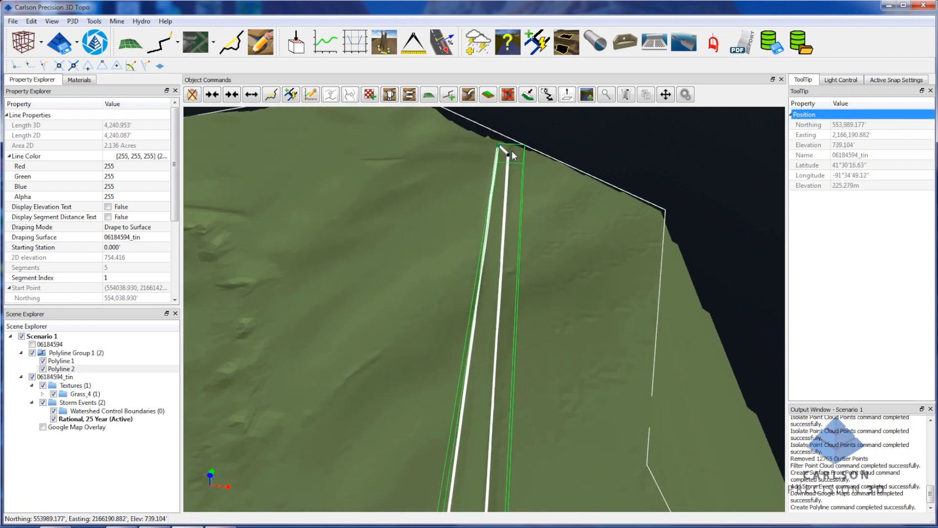
{"action": "scroll", "coordinate": [515, 152], "scroll_direction": "up", "scroll_amount": 2}
{"action": "mouse_move", "coordinate": [488, 142]}
{"action": "left_mouse_down"}
{"action": "mouse_move", "coordinate": [504, 156]}
{"action": "mouse_move", "coordinate": [506, 145]}
{"action": "left_mouse_up"}
{"action": "scroll", "coordinate": [532, 312], "scroll_direction": "down", "scroll_amount": 6}
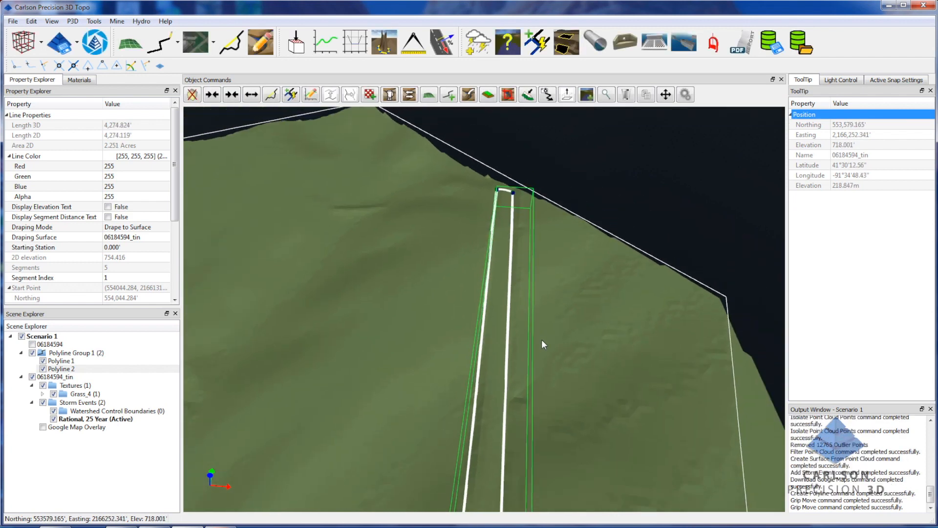
{"action": "scroll", "coordinate": [554, 362], "scroll_direction": "down", "scroll_amount": 6}
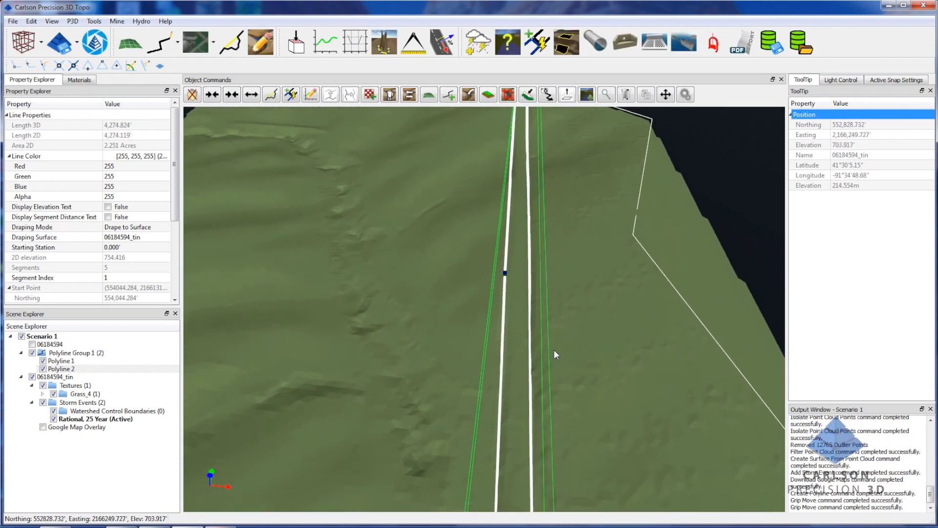
{"action": "scroll", "coordinate": [570, 380], "scroll_direction": "down", "scroll_amount": 5}
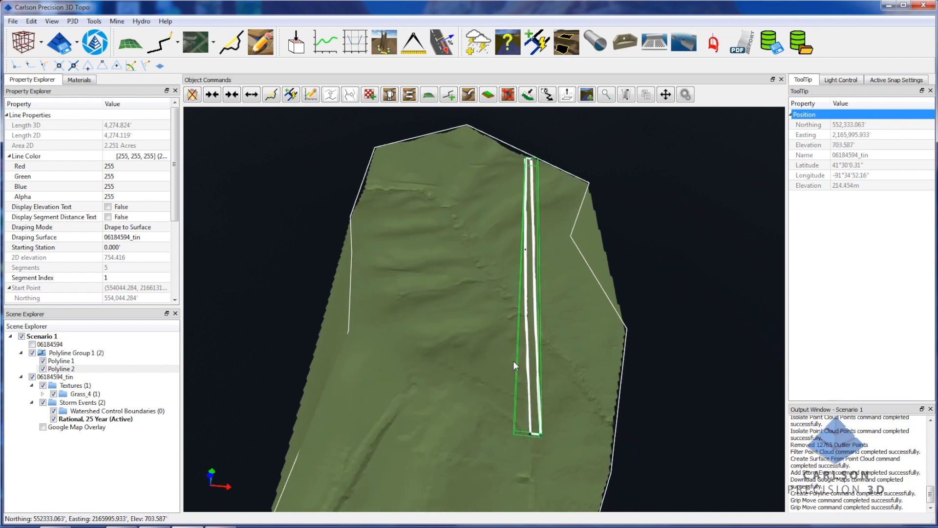
Apply the Ashphalt_1 material from the Paving category inside the road polyline, then hide Polyline Group 1 and clear the selection.
{"action": "scroll", "coordinate": [508, 343], "scroll_direction": "up", "scroll_amount": 5}
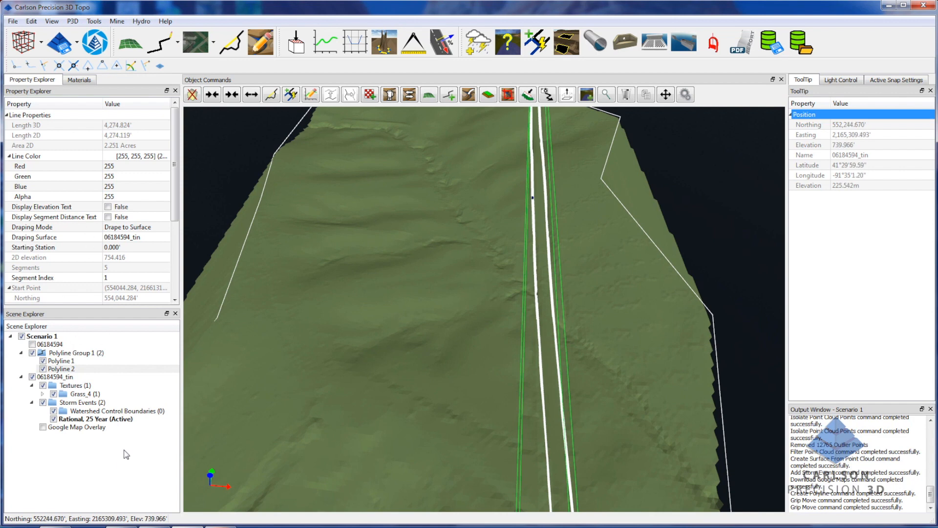
{"action": "left_click", "coordinate": [73, 82]}
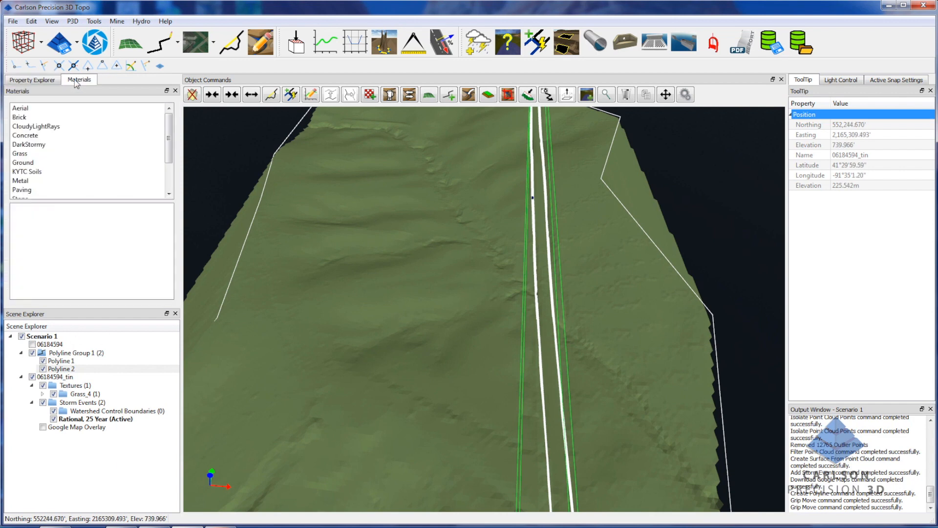
{"action": "left_click", "coordinate": [35, 190]}
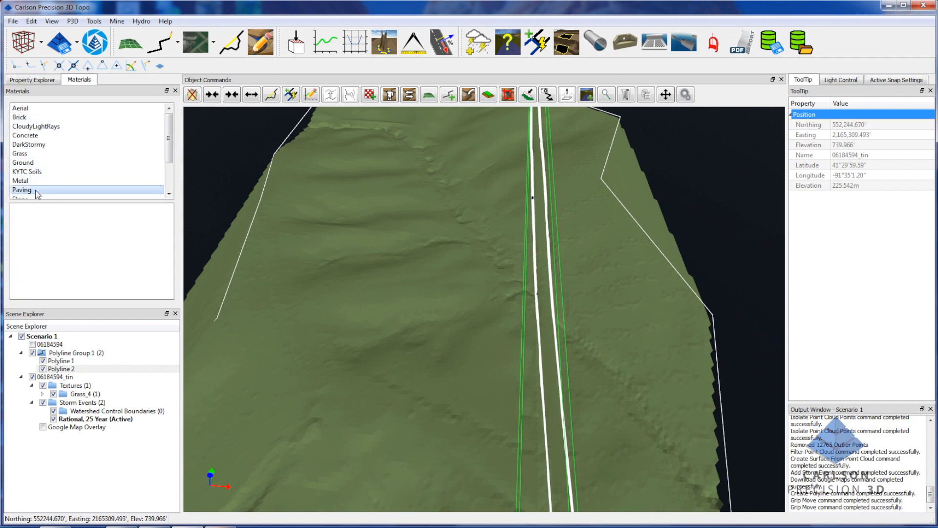
{"action": "left_click_drag", "start_coordinate": [30, 224], "coordinate": [547, 297]}
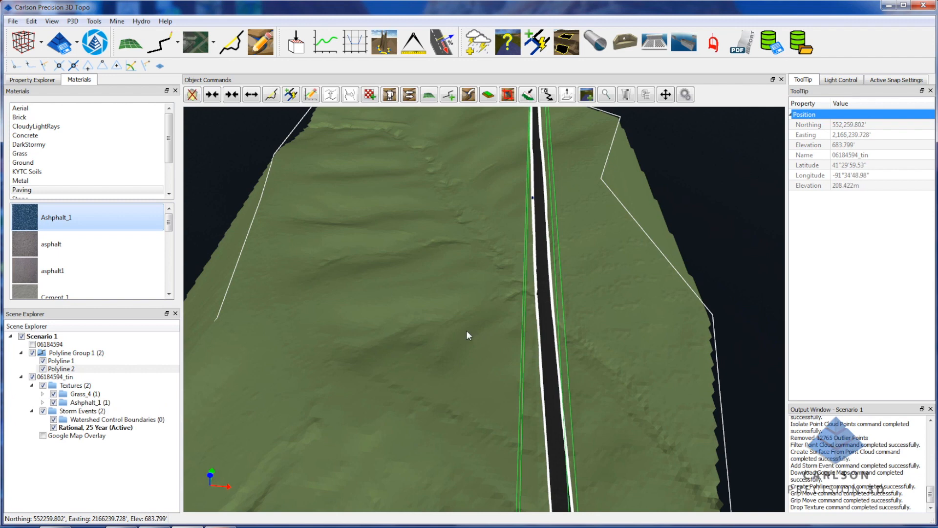
{"action": "left_click", "coordinate": [32, 353]}
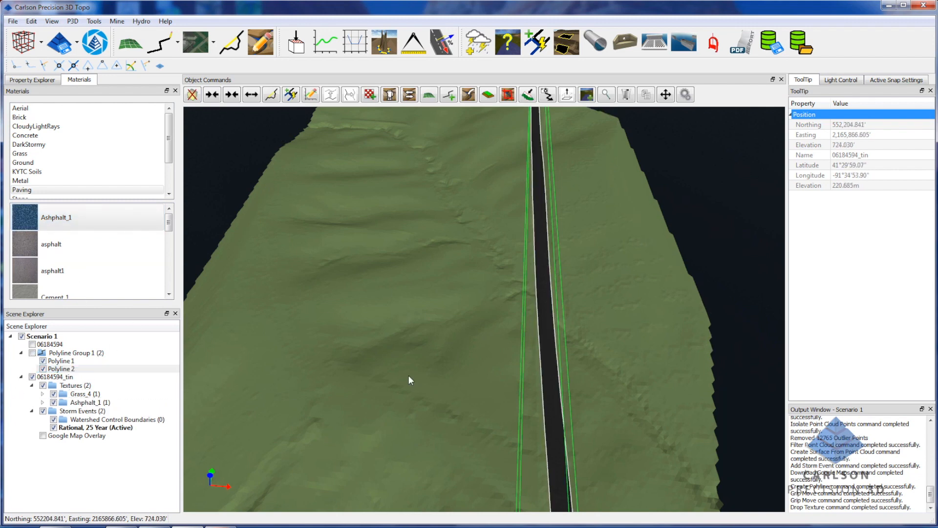
{"action": "key", "text": "Escape"}
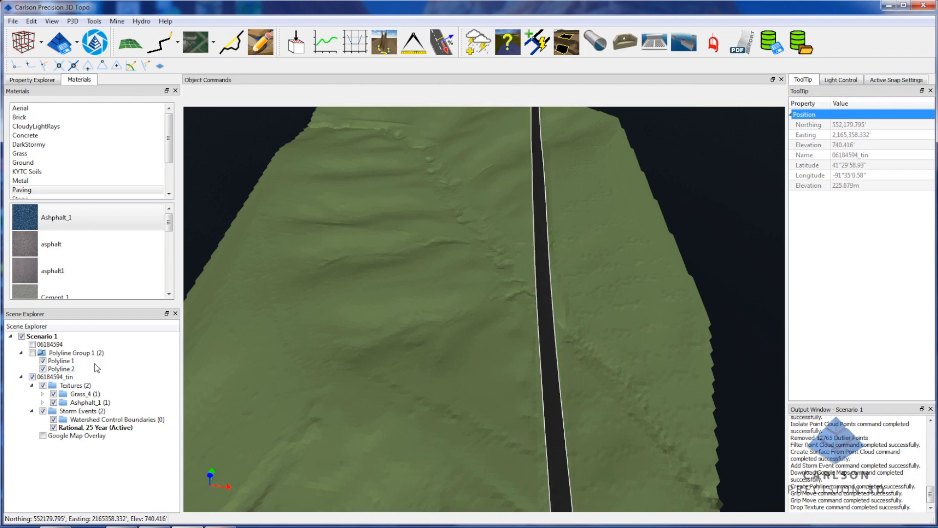
Turn off the polyline display on the 06184594_tin surface.
{"action": "left_click", "coordinate": [59, 378]}
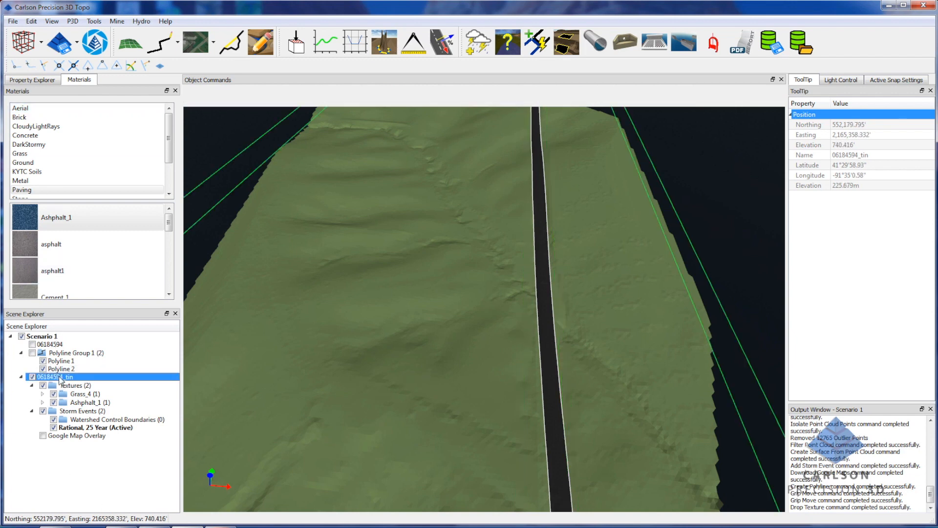
{"action": "left_click", "coordinate": [43, 80]}
{"action": "left_click", "coordinate": [103, 257]}
{"action": "left_click", "coordinate": [103, 257]}
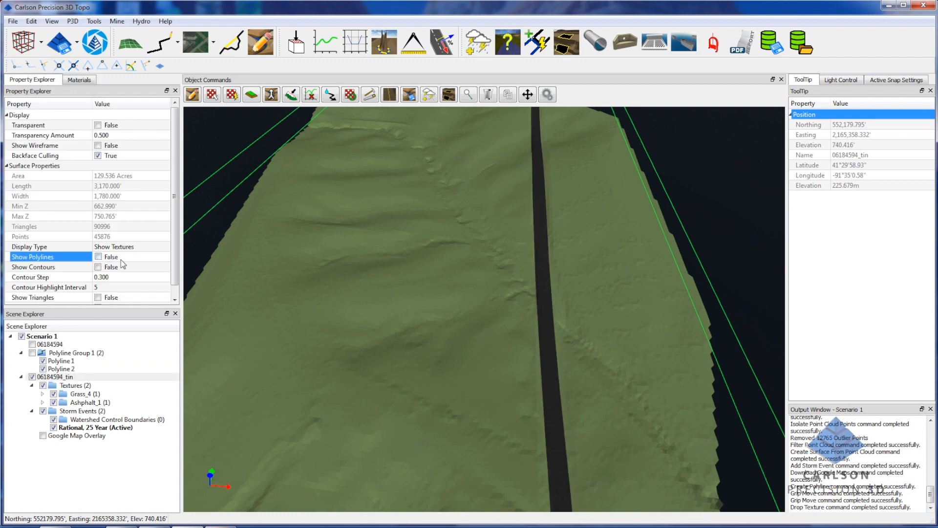
{"action": "middle_click_drag", "start_coordinate": [515, 438], "coordinate": [511, 417]}
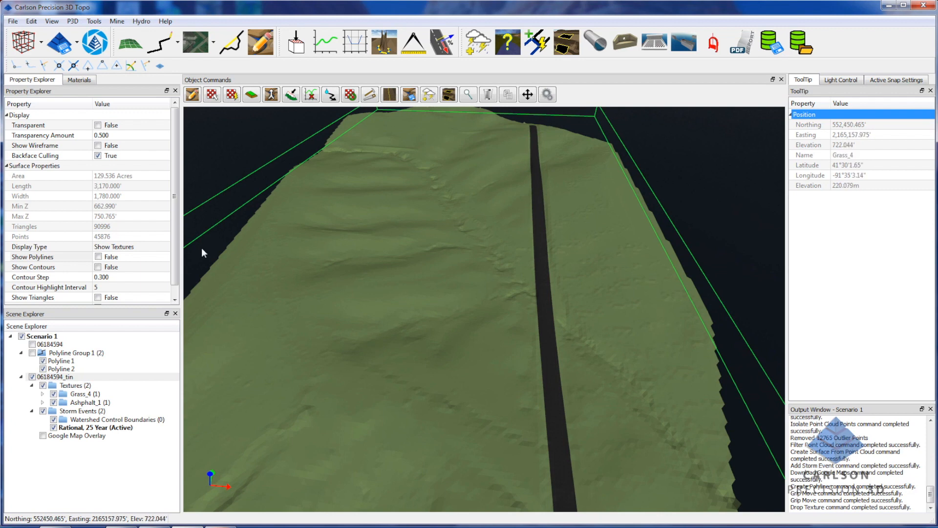
Show the properties of the Rational, 25 Year storm event at a width that makes their values readable.
{"action": "left_click", "coordinate": [76, 428]}
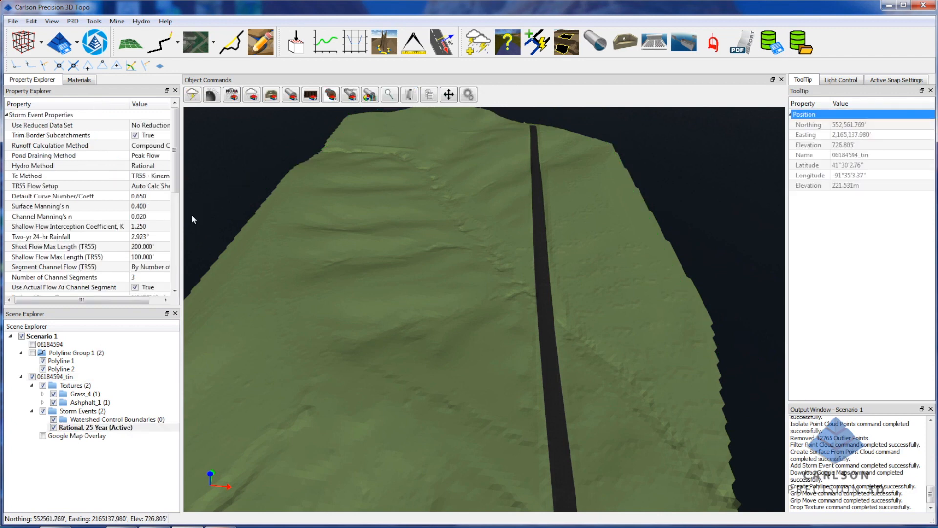
{"action": "left_click_drag", "start_coordinate": [137, 113], "coordinate": [121, 113]}
{"action": "left_click_drag", "start_coordinate": [182, 209], "coordinate": [217, 207]}
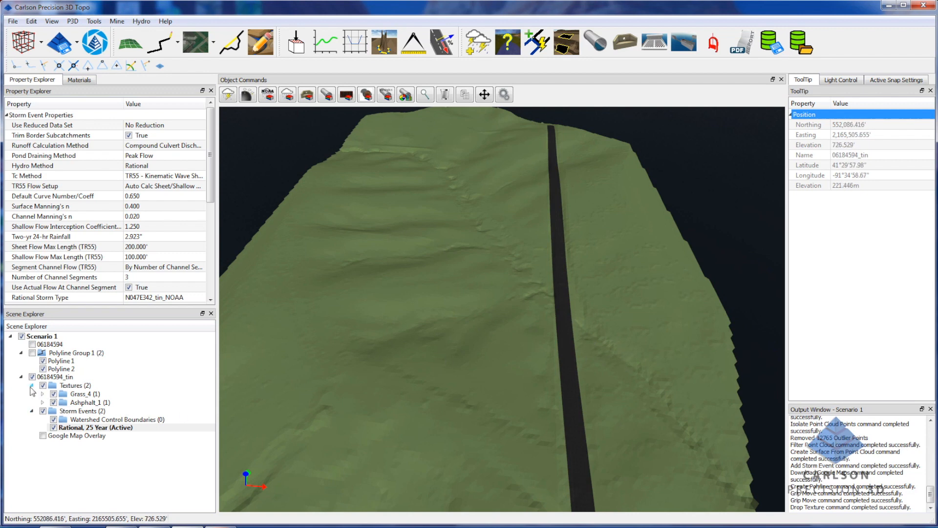
Compare the Google Map Overlay with and without the TIN's textures, then return to the textures alone.
{"action": "left_click", "coordinate": [43, 435]}
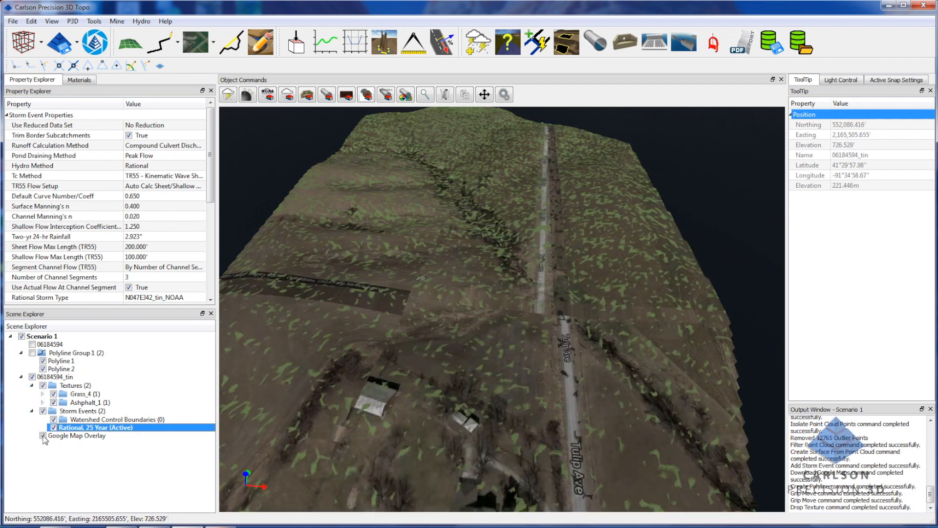
{"action": "left_click", "coordinate": [43, 386]}
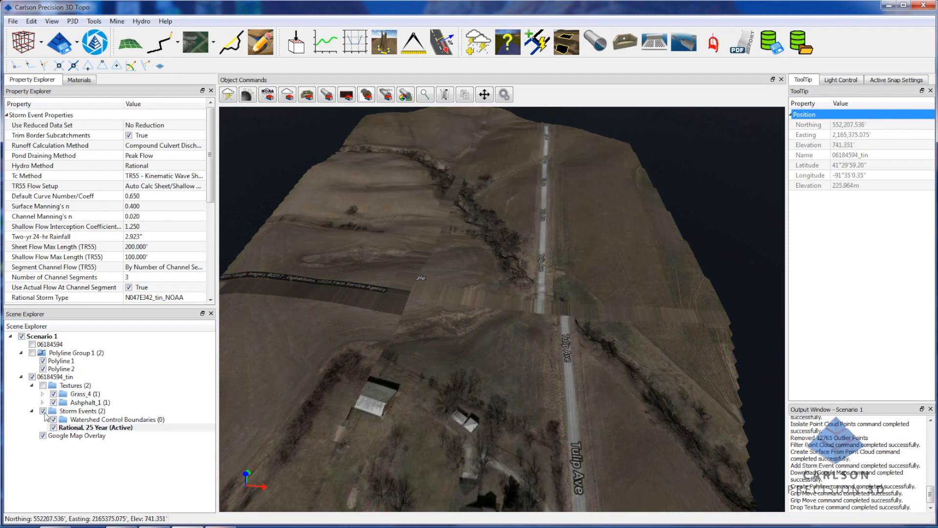
{"action": "left_click", "coordinate": [43, 386]}
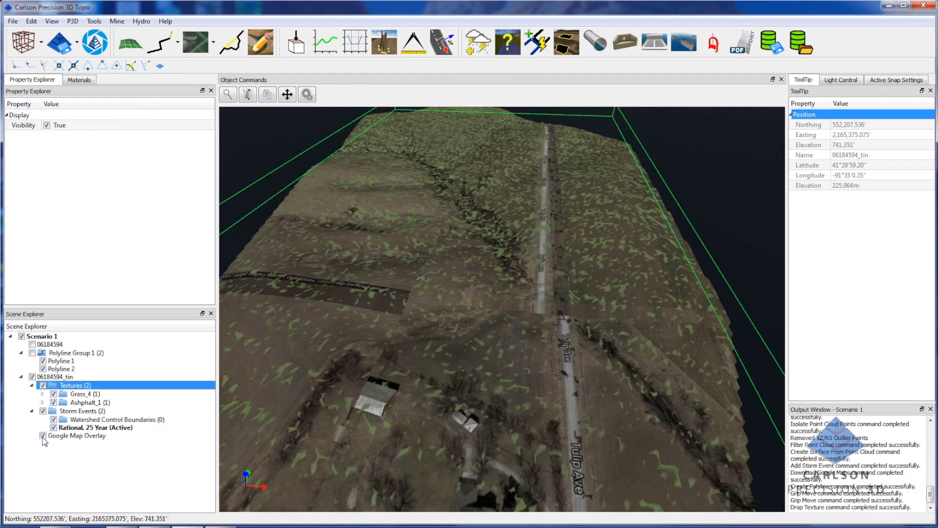
{"action": "left_click", "coordinate": [43, 435]}
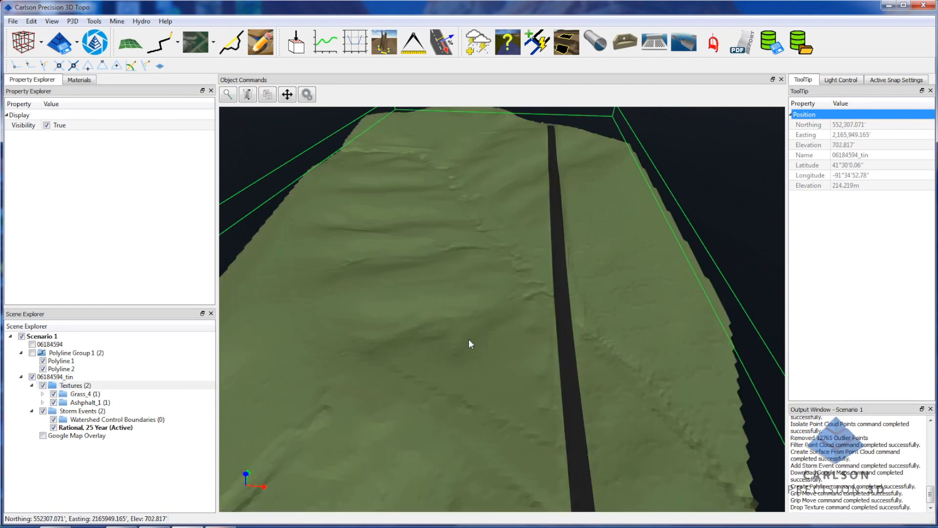
Run the Rational, 25 Year storm event and inspect the pond that collects against the road.
{"action": "left_click", "coordinate": [95, 429]}
{"action": "left_click", "coordinate": [229, 96]}
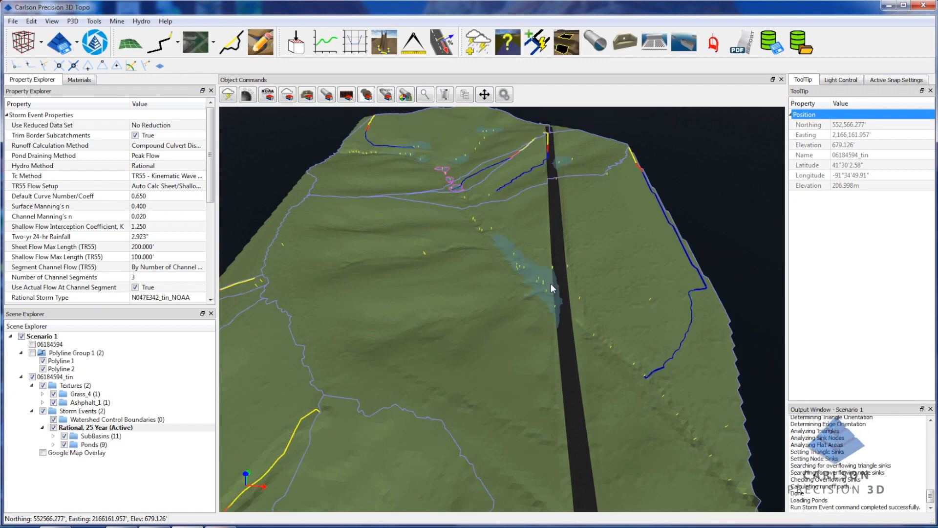
{"action": "mouse_move", "coordinate": [523, 282]}
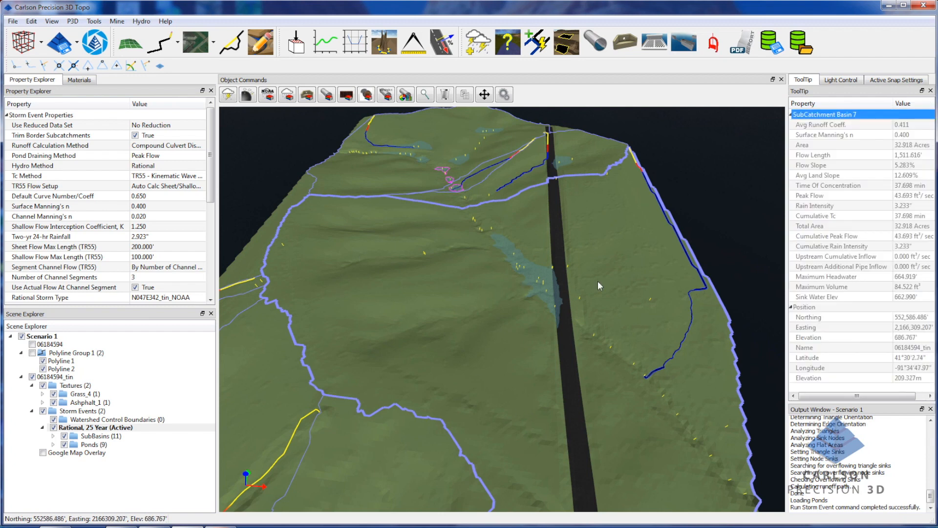
{"action": "mouse_move", "coordinate": [517, 406]}
{"action": "left_mouse_down"}
{"action": "mouse_move", "coordinate": [481, 277]}
{"action": "mouse_move", "coordinate": [455, 281]}
{"action": "mouse_move", "coordinate": [483, 389]}
{"action": "mouse_move", "coordinate": [504, 418]}
{"action": "left_mouse_up"}
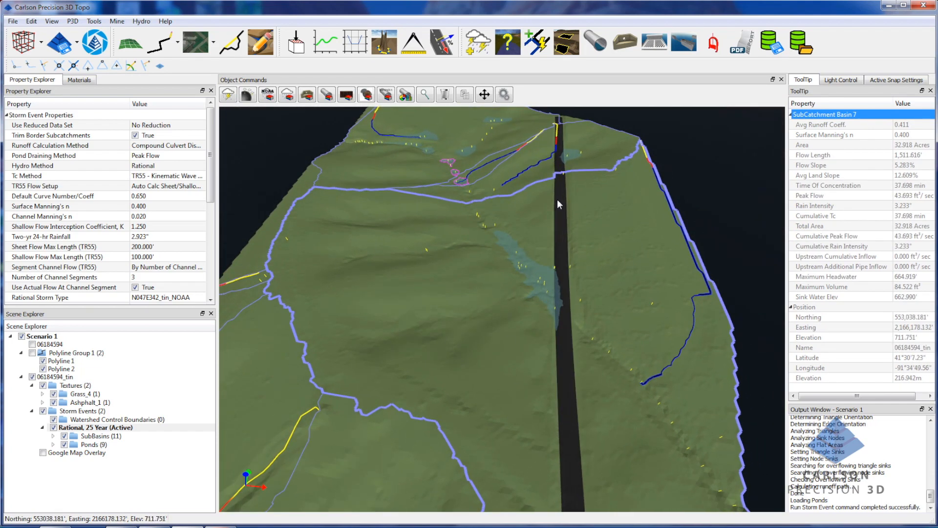
{"action": "left_click_drag", "start_coordinate": [557, 198], "coordinate": [566, 280]}
{"action": "scroll", "coordinate": [521, 272], "scroll_direction": "up", "scroll_amount": 6}
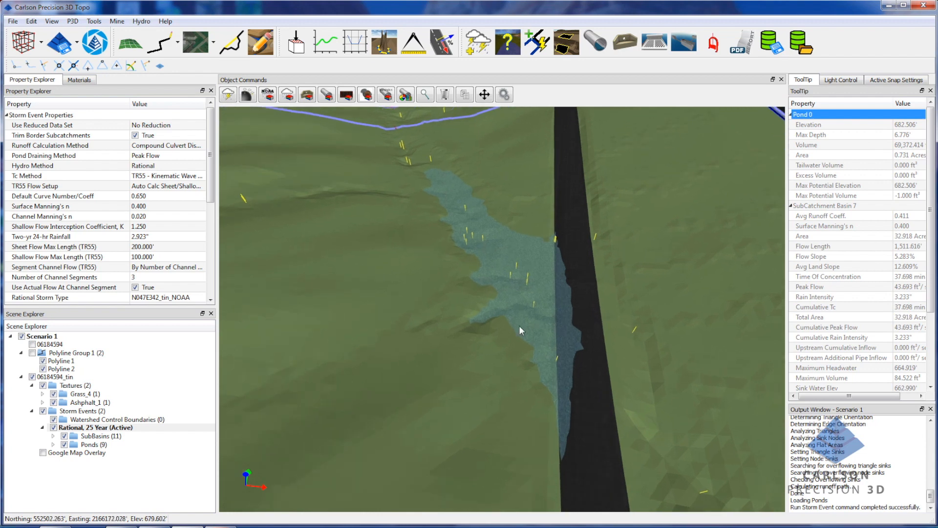
{"action": "left_click_drag", "start_coordinate": [509, 436], "coordinate": [507, 395]}
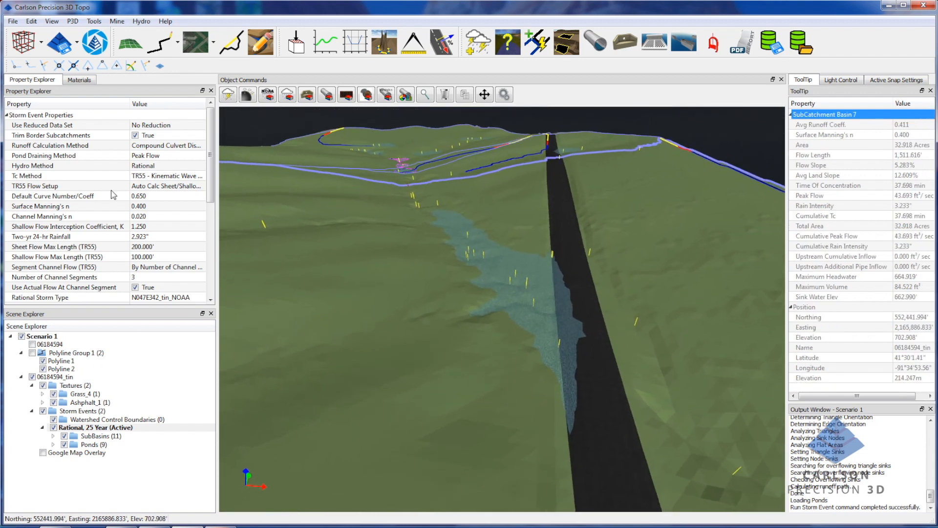
Look up the site's rainfall data from NOAA for the Rational, 25 Year storm event.
{"action": "left_click", "coordinate": [177, 298]}
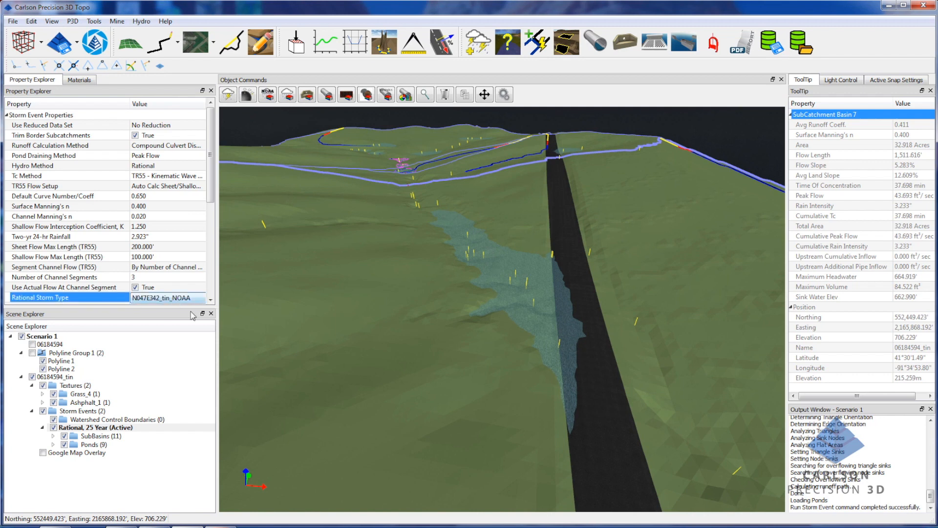
{"action": "left_click", "coordinate": [268, 96]}
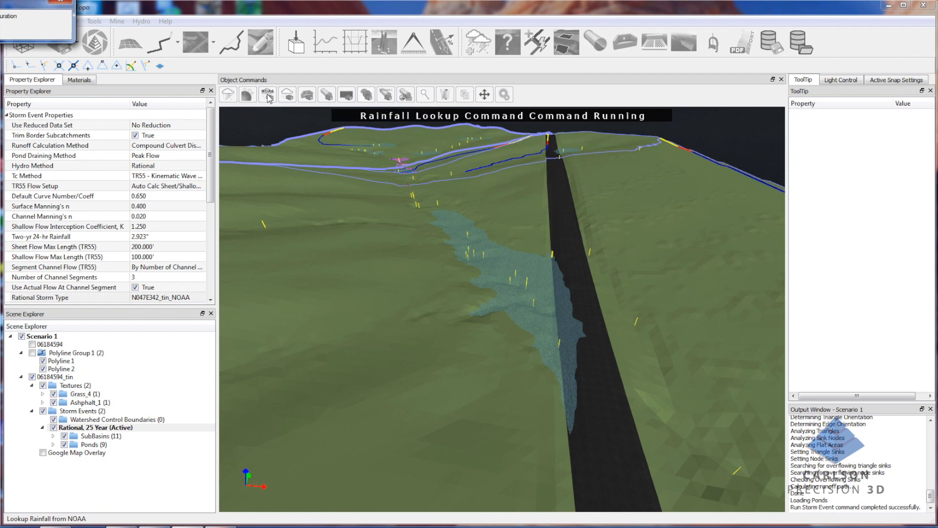
{"action": "mouse_move", "coordinate": [351, 283]}
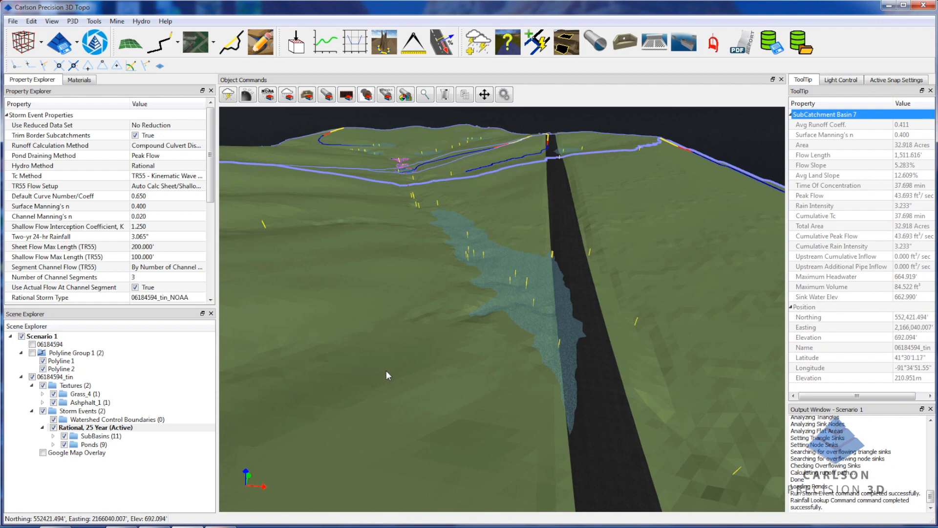
Create a culvert pipe about 242 ft long from the pond, under the road, to the drainage channel on the far side.
{"action": "mouse_move", "coordinate": [386, 370]}
{"action": "middle_mouse_down"}
{"action": "mouse_move", "coordinate": [384, 391]}
{"action": "mouse_move", "coordinate": [464, 391]}
{"action": "mouse_move", "coordinate": [389, 380]}
{"action": "middle_mouse_up"}
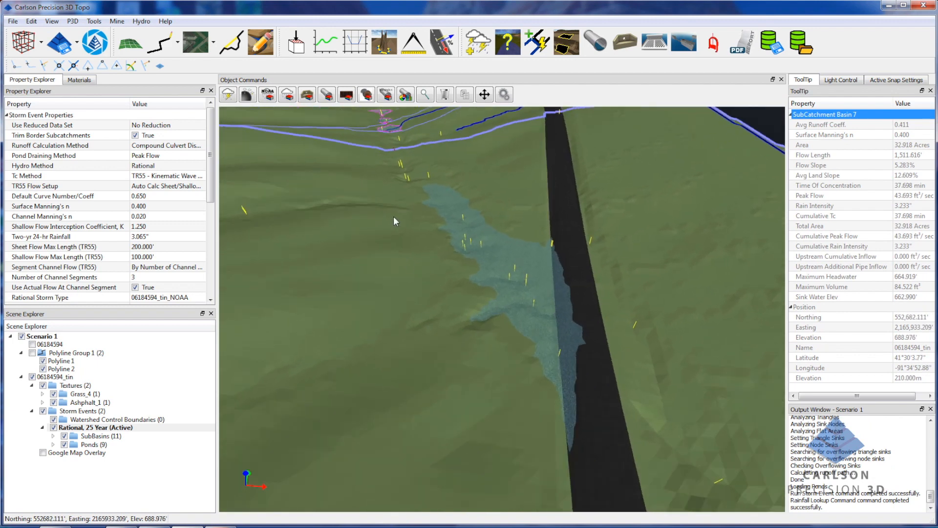
{"action": "left_click", "coordinate": [595, 43]}
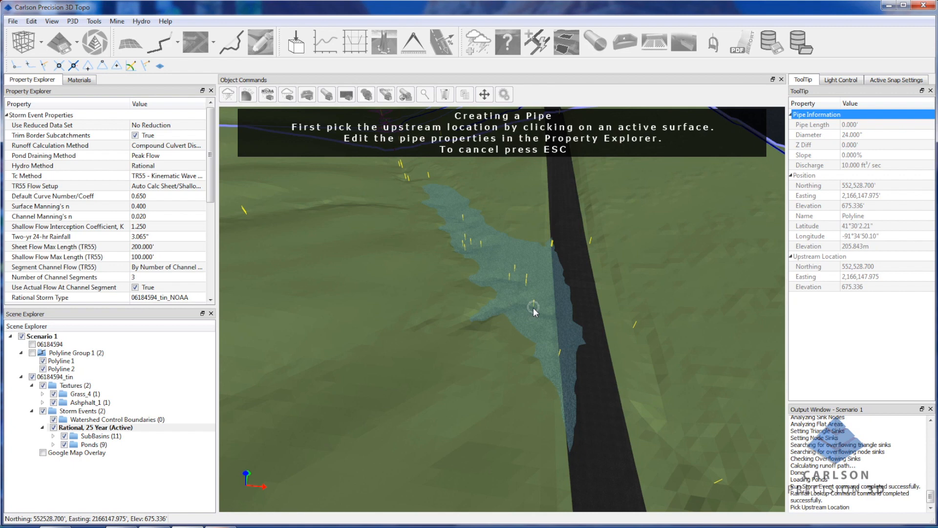
{"action": "left_click", "coordinate": [517, 279]}
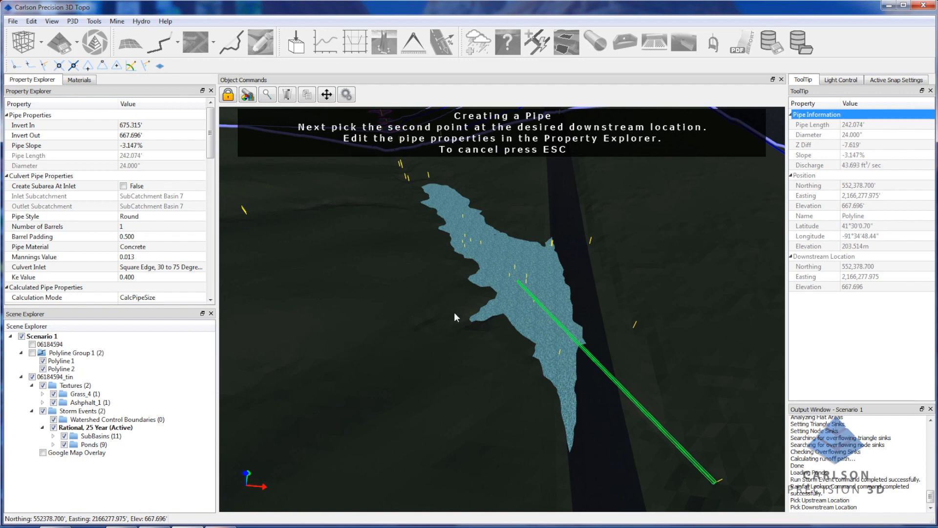
{"action": "left_click", "coordinate": [415, 336]}
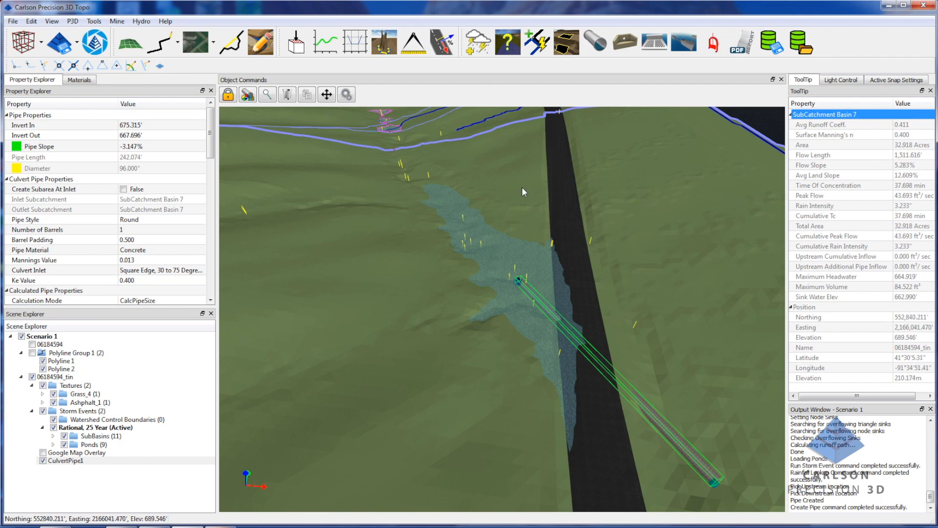
{"action": "left_click_drag", "start_coordinate": [445, 375], "coordinate": [443, 327]}
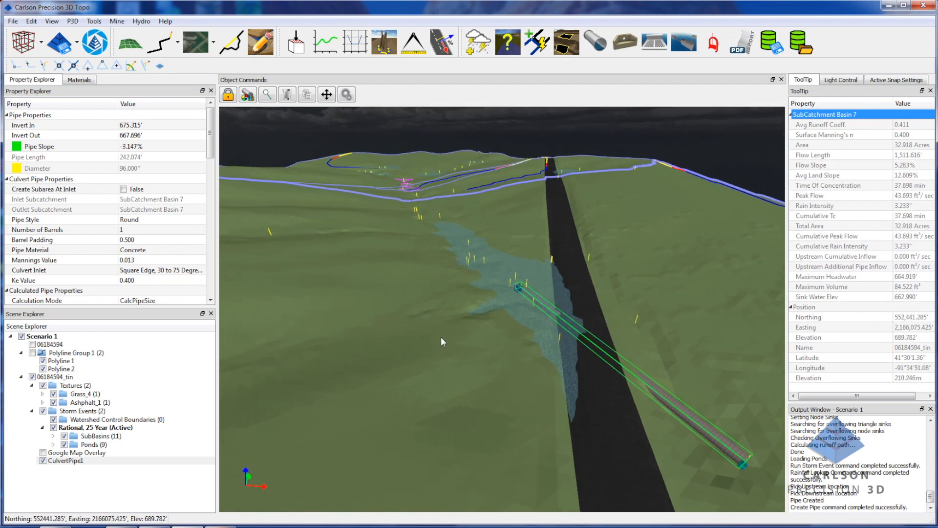
Enable Create Subarea At Inlet for the culvert pipe and rerun the Rational, 25 Year storm event.
{"action": "left_click", "coordinate": [137, 190]}
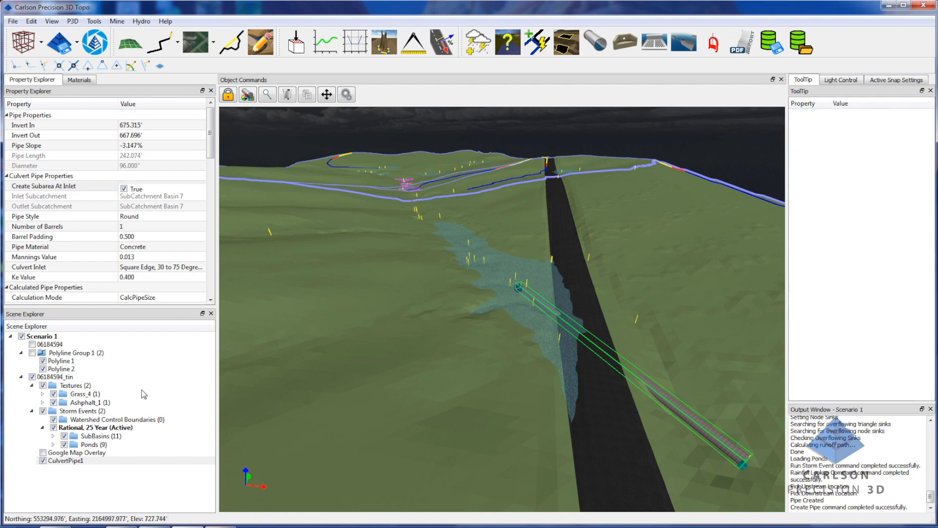
{"action": "left_click", "coordinate": [116, 428]}
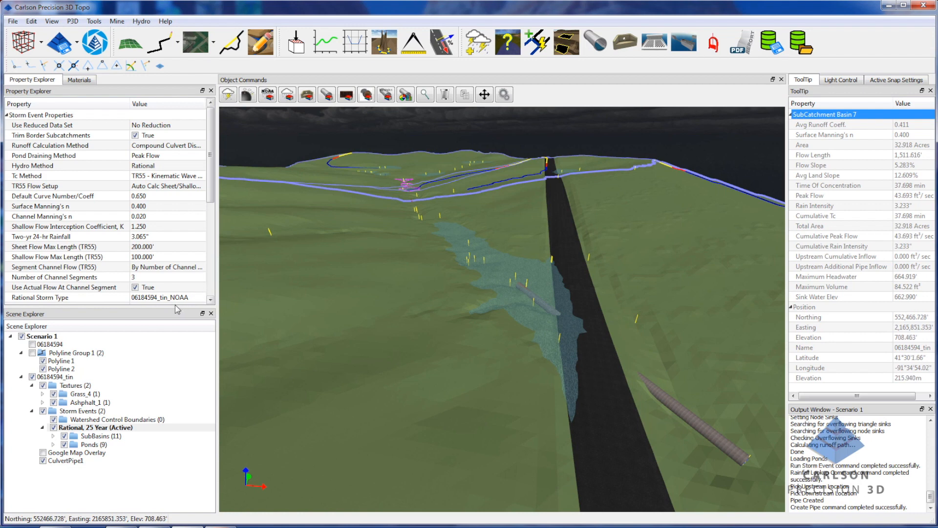
{"action": "left_click", "coordinate": [148, 299]}
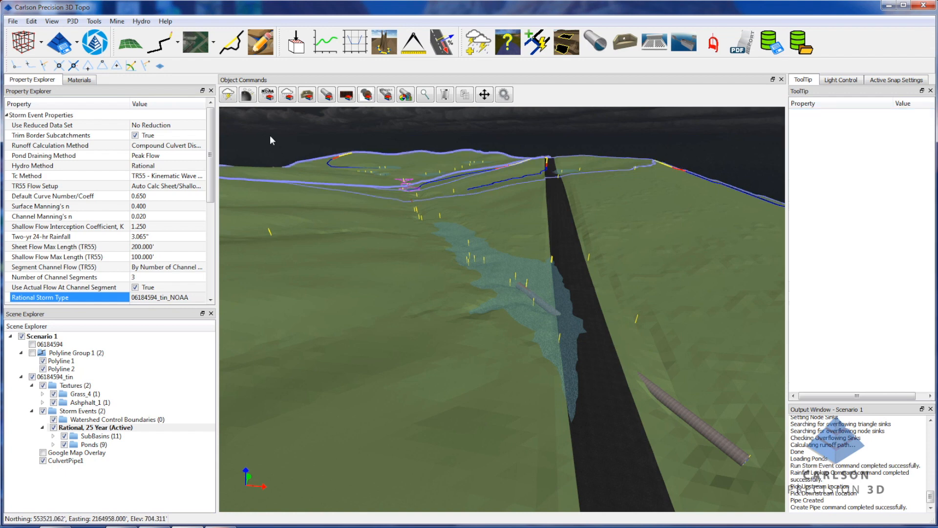
{"action": "left_click", "coordinate": [229, 96]}
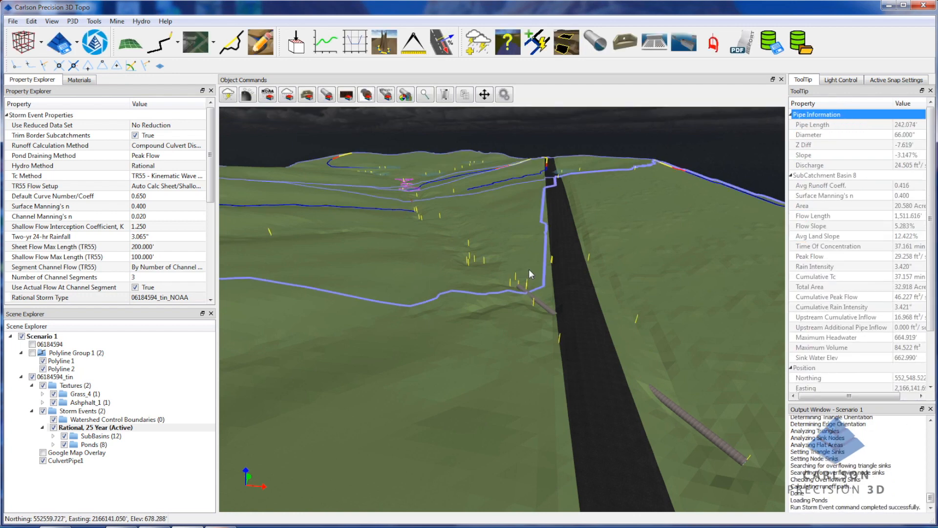
Examine the culvert's inlet, its position relative to the subcatchment boundary, and the calculated pipe and basin data.
{"action": "middle_click_drag", "start_coordinate": [456, 242], "coordinate": [505, 324]}
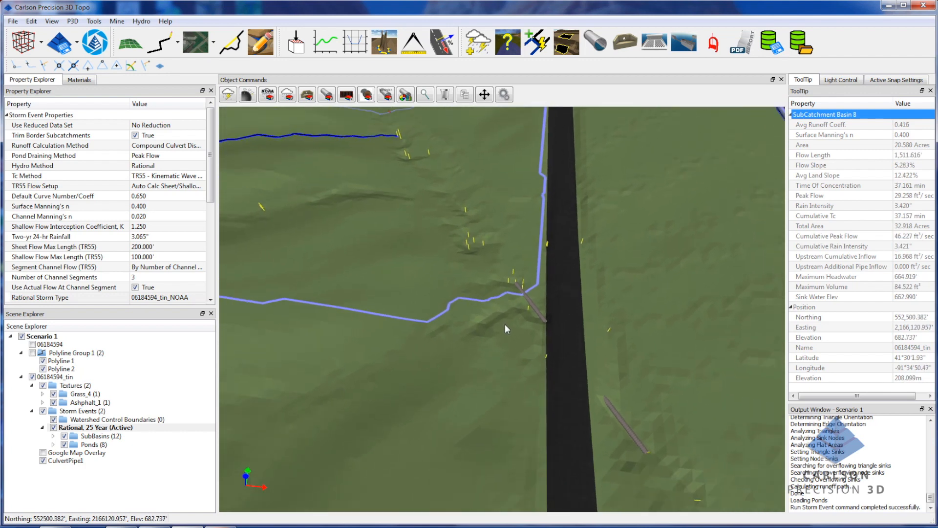
{"action": "scroll", "coordinate": [505, 326], "scroll_direction": "down", "scroll_amount": 3}
{"action": "scroll", "coordinate": [505, 325], "scroll_direction": "down", "scroll_amount": 2}
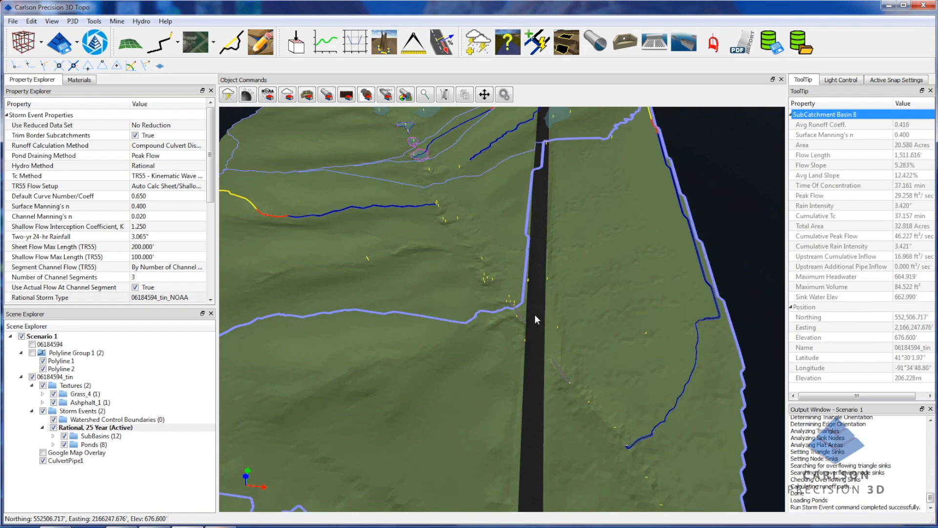
{"action": "scroll", "coordinate": [558, 336], "scroll_direction": "up", "scroll_amount": 2}
{"action": "scroll", "coordinate": [558, 336], "scroll_direction": "up", "scroll_amount": 4}
{"action": "middle_click_drag", "start_coordinate": [462, 338], "coordinate": [493, 389]}
{"action": "scroll", "coordinate": [434, 336], "scroll_direction": "up", "scroll_amount": 8}
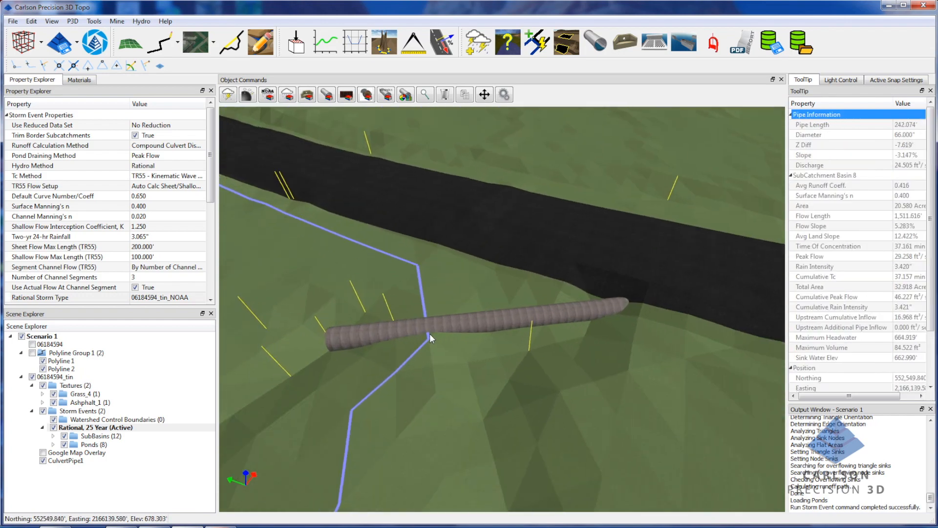
{"action": "middle_click_drag", "start_coordinate": [487, 381], "coordinate": [444, 381]}
{"action": "scroll", "coordinate": [449, 383], "scroll_direction": "down", "scroll_amount": 5}
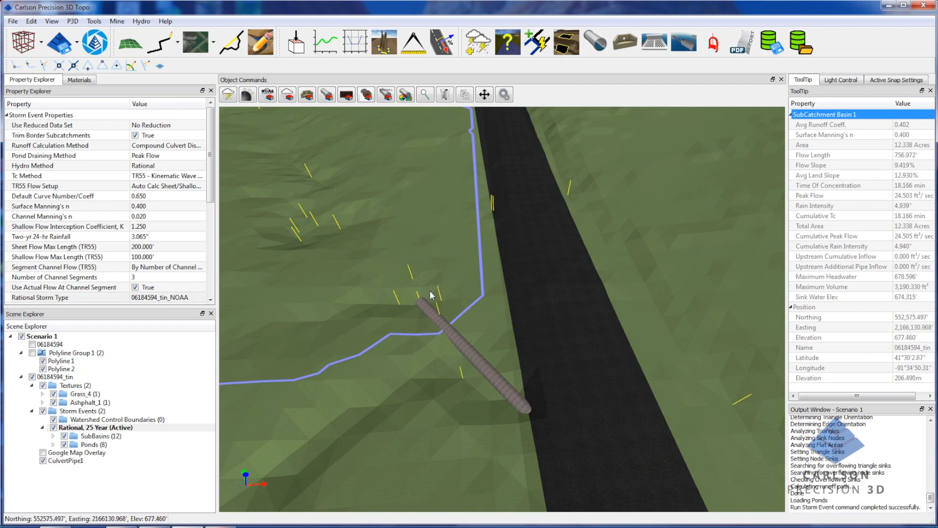
{"action": "middle_click_drag", "start_coordinate": [483, 456], "coordinate": [567, 397]}
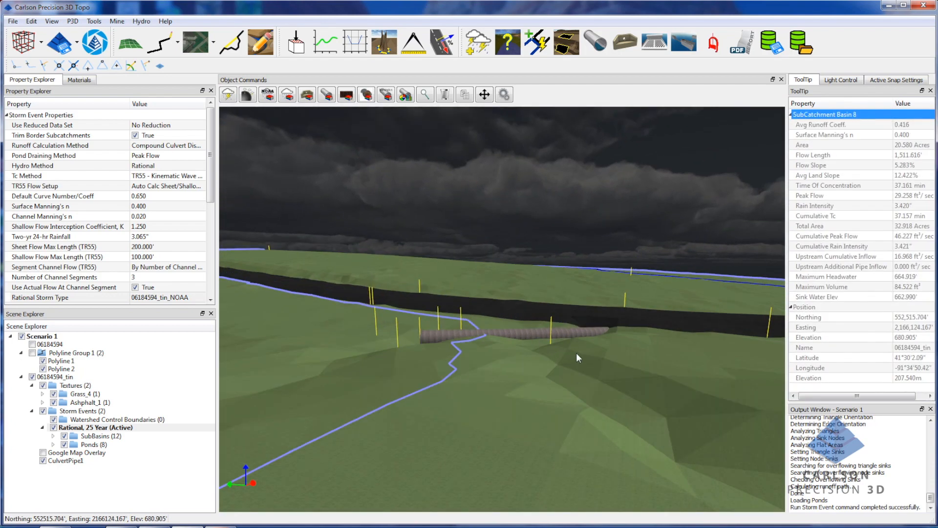
{"action": "middle_click_drag", "start_coordinate": [576, 353], "coordinate": [512, 358]}
{"action": "middle_click_drag", "start_coordinate": [530, 318], "coordinate": [523, 401]}
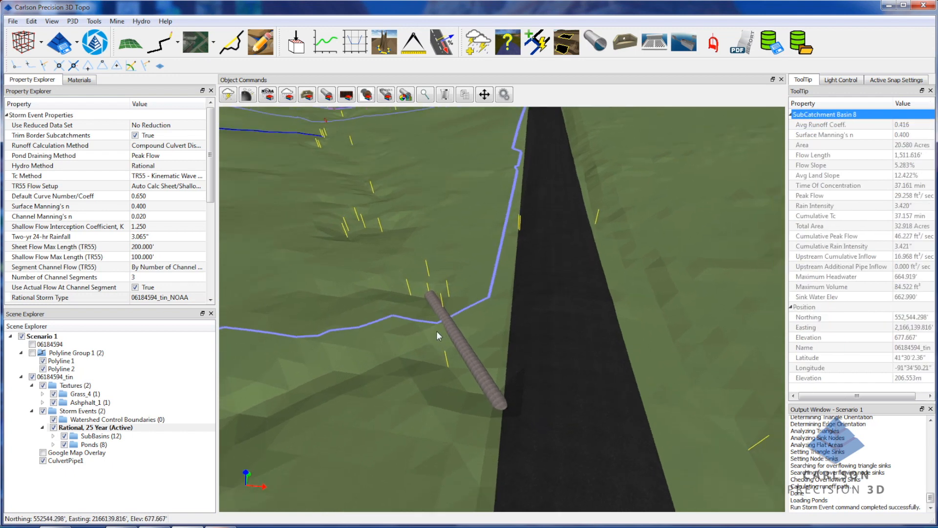
Move the culvert's inlet end closer to the road, across the subcatchment boundary, shortening the pipe to about 198 ft.
{"action": "scroll", "coordinate": [433, 330], "scroll_direction": "up", "scroll_amount": 2}
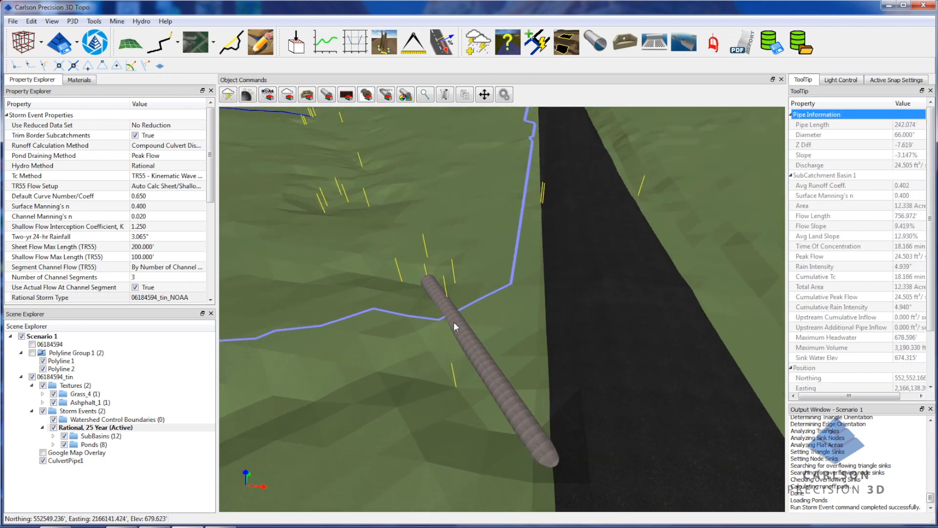
{"action": "left_click", "coordinate": [477, 346]}
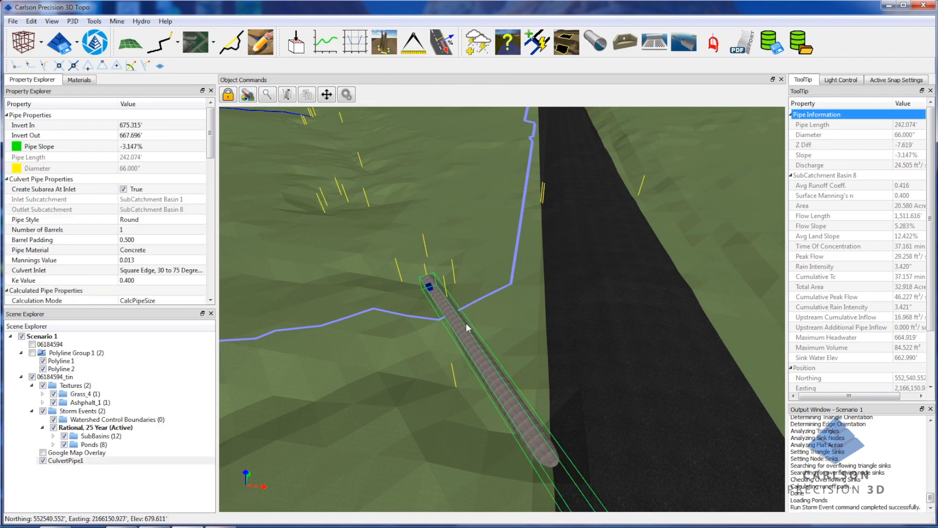
{"action": "left_click_drag", "start_coordinate": [429, 286], "coordinate": [455, 389]}
{"action": "middle_click_drag", "start_coordinate": [380, 418], "coordinate": [460, 407]}
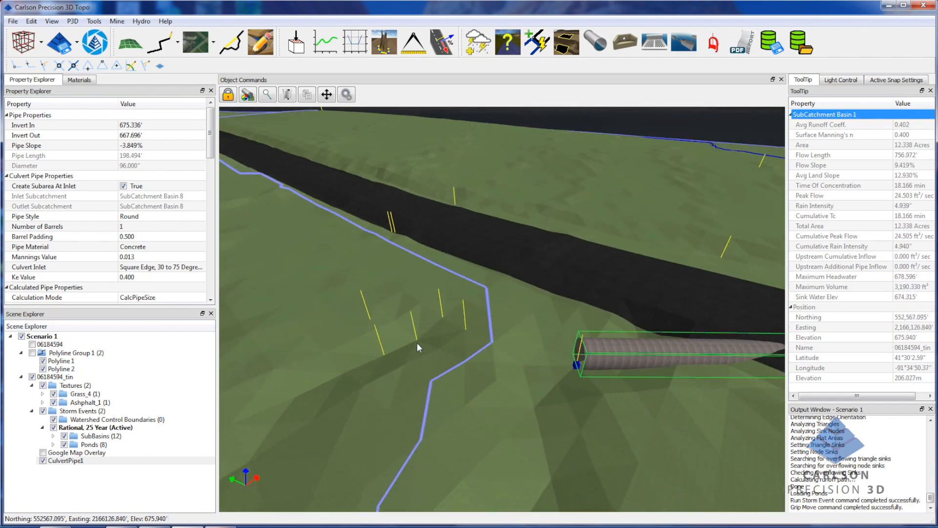
Edit the TIN surface near the road and add a breakline about 45 ft long from the culvert inlet to the pond's low point.
{"action": "left_click", "coordinate": [301, 286]}
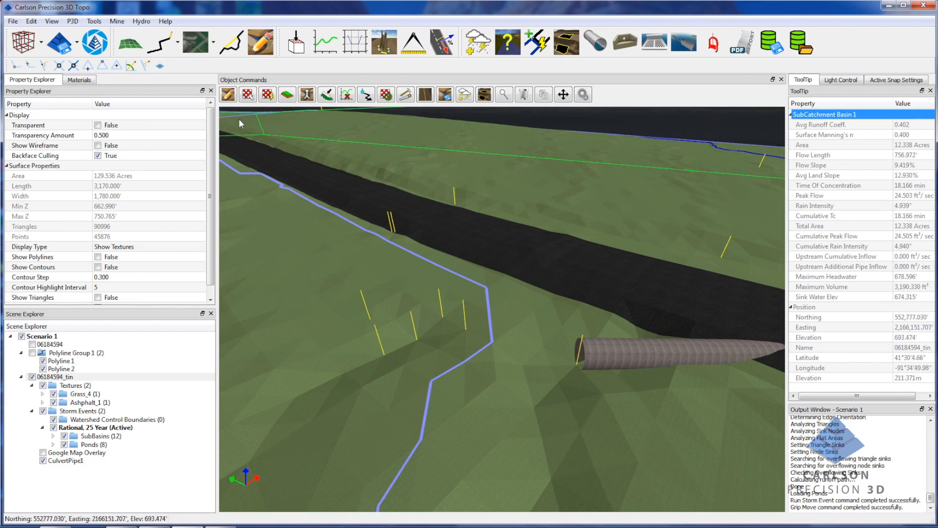
{"action": "left_click", "coordinate": [229, 94]}
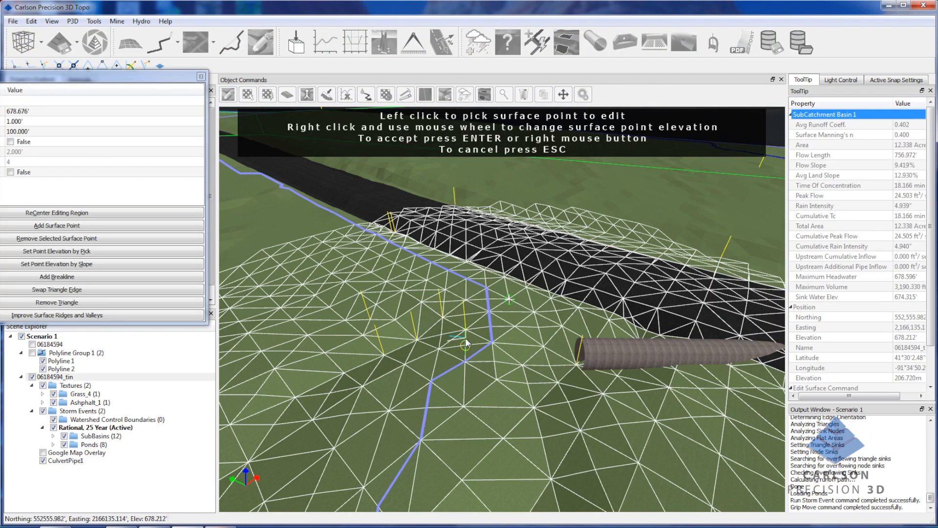
{"action": "left_click", "coordinate": [89, 277]}
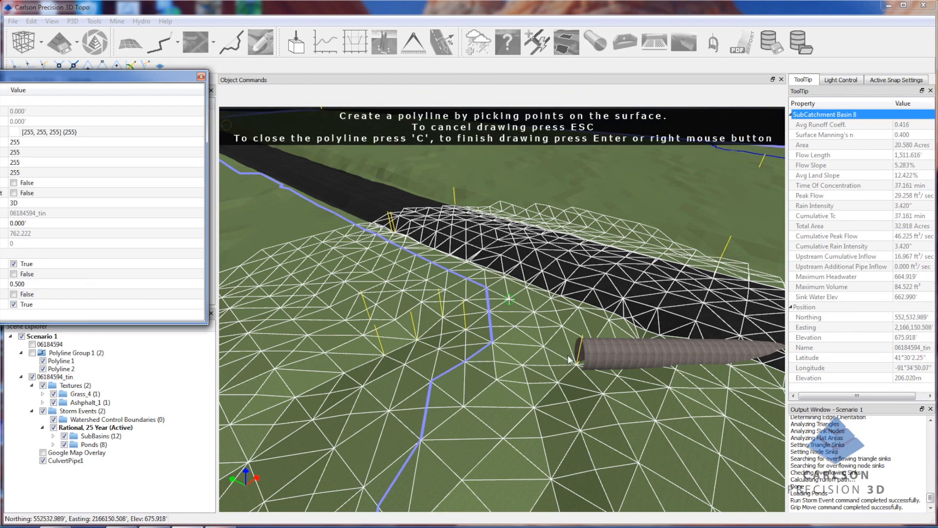
{"action": "left_click_drag", "start_coordinate": [94, 78], "coordinate": [114, 120]}
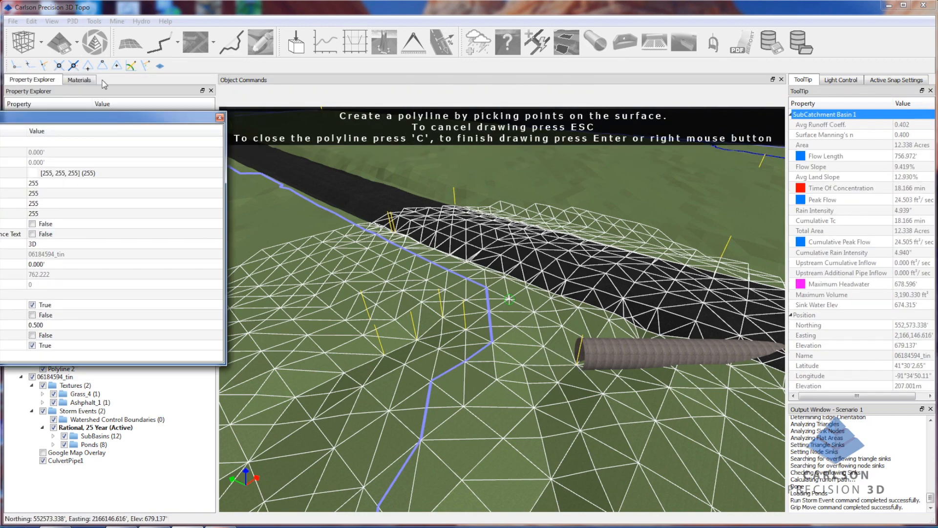
{"action": "left_click", "coordinate": [575, 366]}
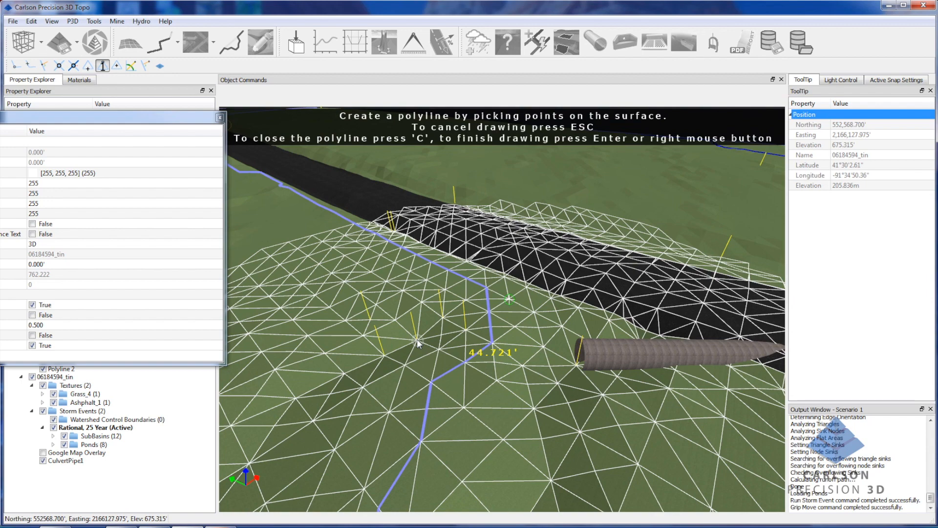
{"action": "key", "text": "Return"}
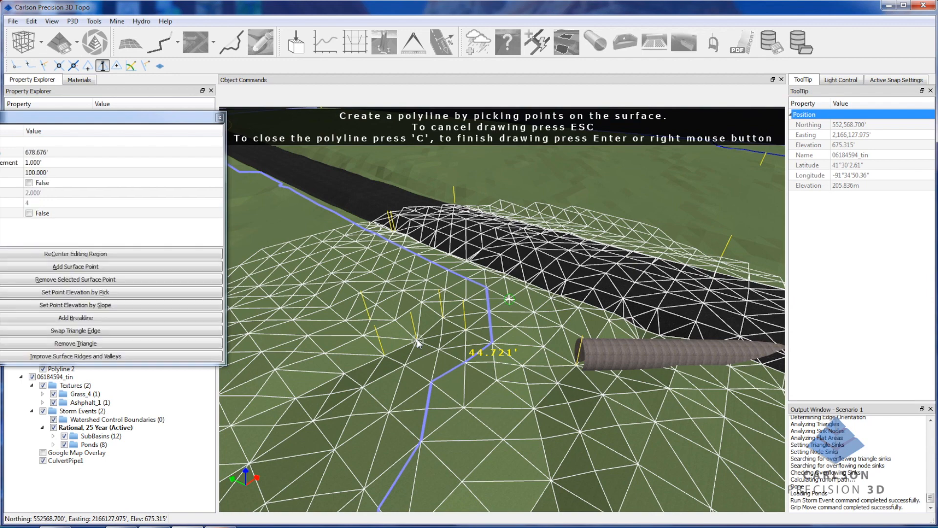
Add a second surface breakline from the culvert inlet across the subcatchment boundary to the low ground beyond it.
{"action": "mouse_move", "coordinate": [527, 394]}
{"action": "middle_mouse_down"}
{"action": "mouse_move", "coordinate": [493, 394]}
{"action": "mouse_move", "coordinate": [535, 413]}
{"action": "middle_mouse_up"}
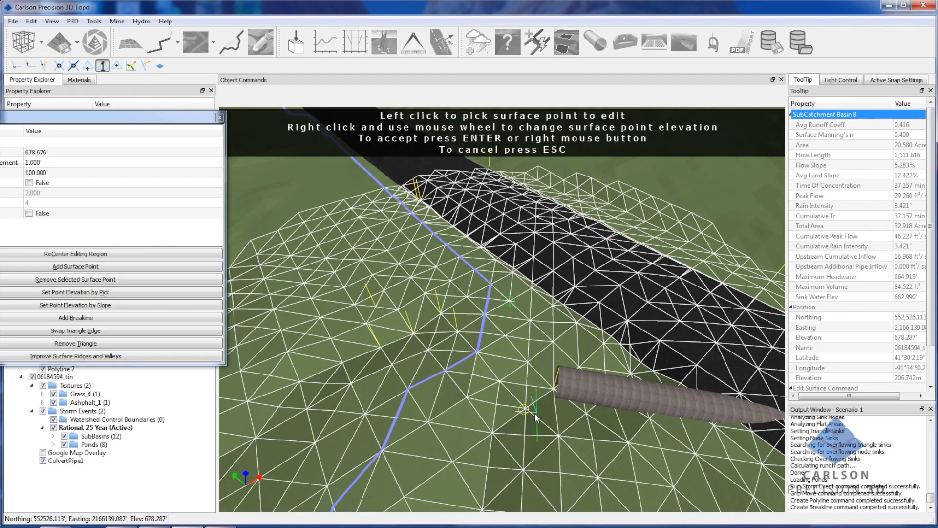
{"action": "scroll", "coordinate": [534, 400], "scroll_direction": "up", "scroll_amount": 3}
{"action": "middle_click_drag", "start_coordinate": [458, 402], "coordinate": [615, 383]}
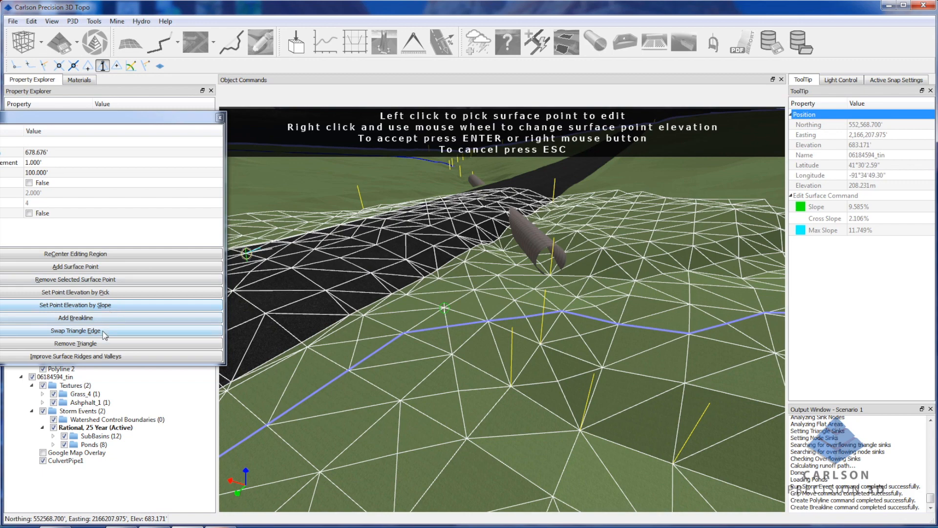
{"action": "left_click", "coordinate": [105, 319]}
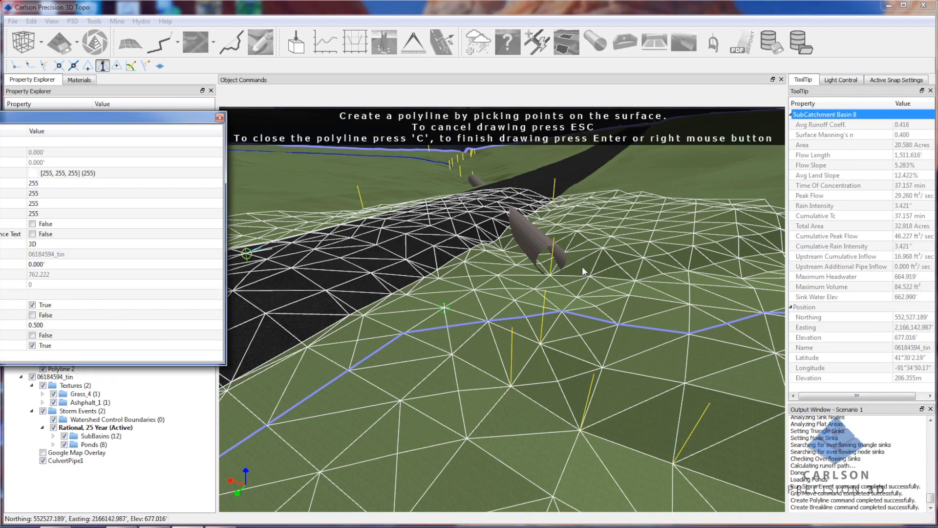
{"action": "left_click", "coordinate": [550, 277]}
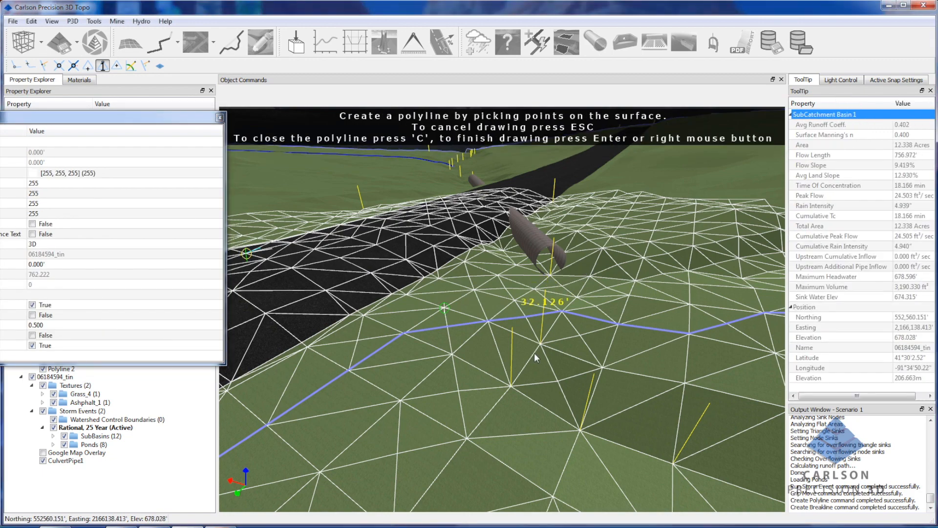
{"action": "left_click", "coordinate": [580, 432]}
{"action": "key", "text": "Return"}
Lower the surface points between the subcatchment boundary and the culvert inlet, and accept the surface edits.
{"action": "middle_click_drag", "start_coordinate": [524, 444], "coordinate": [491, 449]}
{"action": "left_click", "coordinate": [509, 347]}
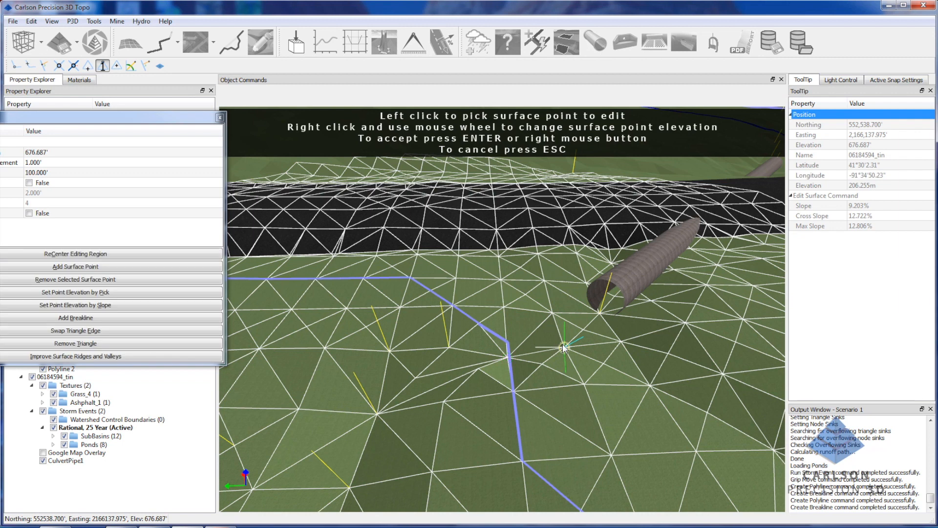
{"action": "scroll", "coordinate": [564, 348], "scroll_direction": "down", "scroll_amount": 1}
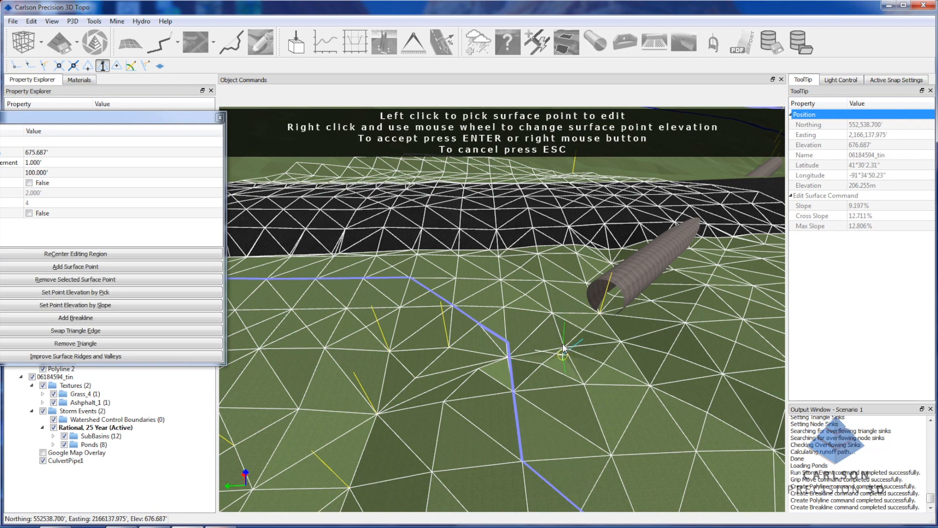
{"action": "scroll", "coordinate": [563, 347], "scroll_direction": "up", "scroll_amount": 1}
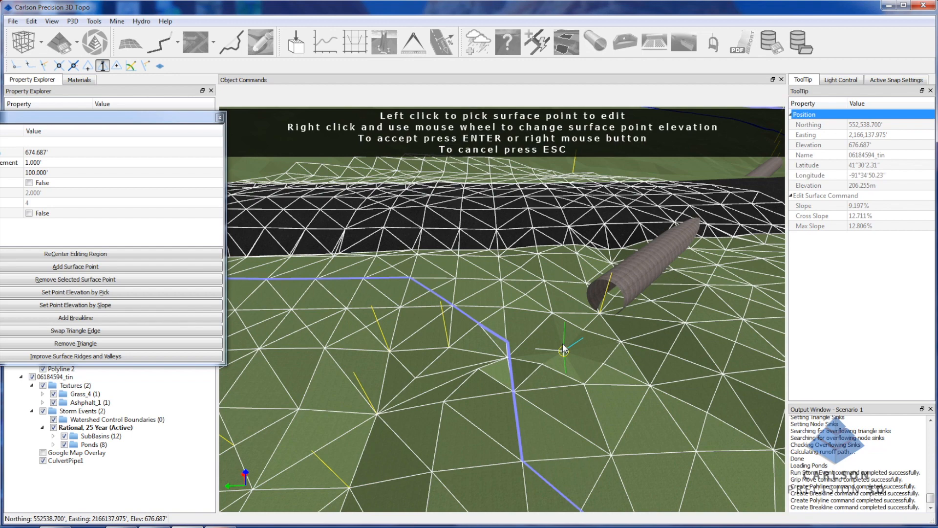
{"action": "right_click", "coordinate": [602, 341]}
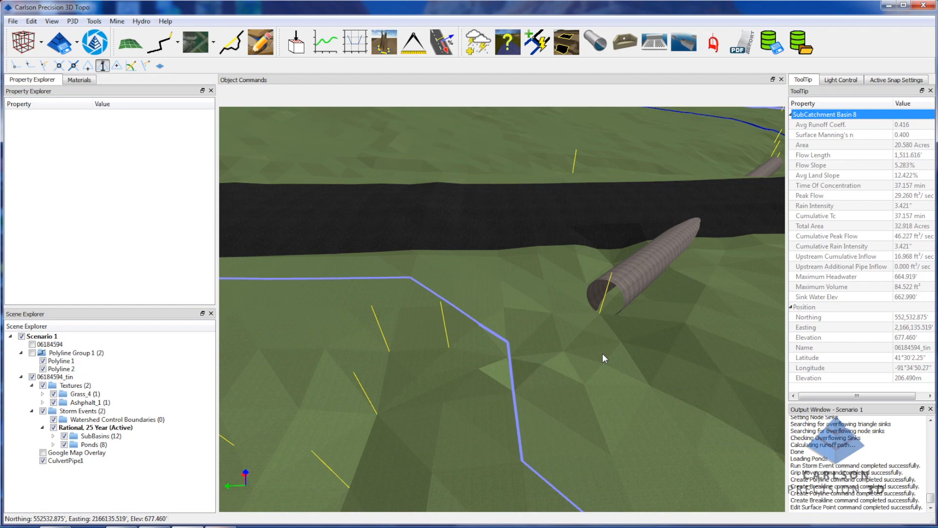
Track water runoff across the edited ground between the pond and the culvert, and save the runoff line at the inlet.
{"action": "left_click_drag", "start_coordinate": [594, 350], "coordinate": [384, 250]}
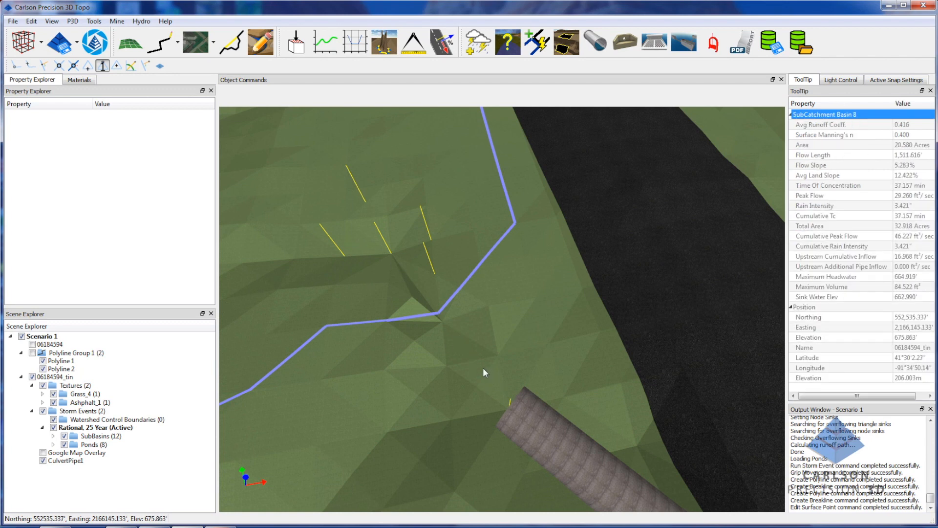
{"action": "left_click", "coordinate": [466, 233]}
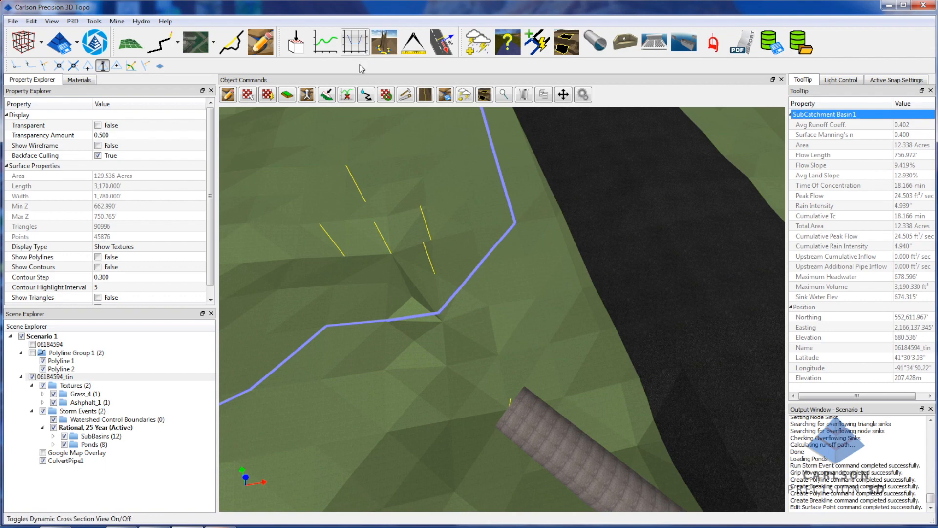
{"action": "left_click", "coordinate": [366, 94]}
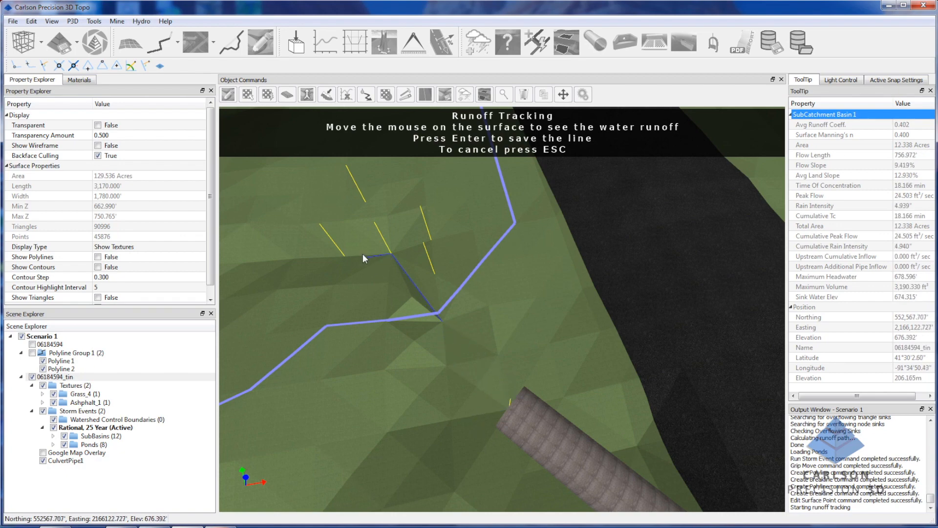
{"action": "middle_click_drag", "start_coordinate": [465, 412], "coordinate": [447, 336]}
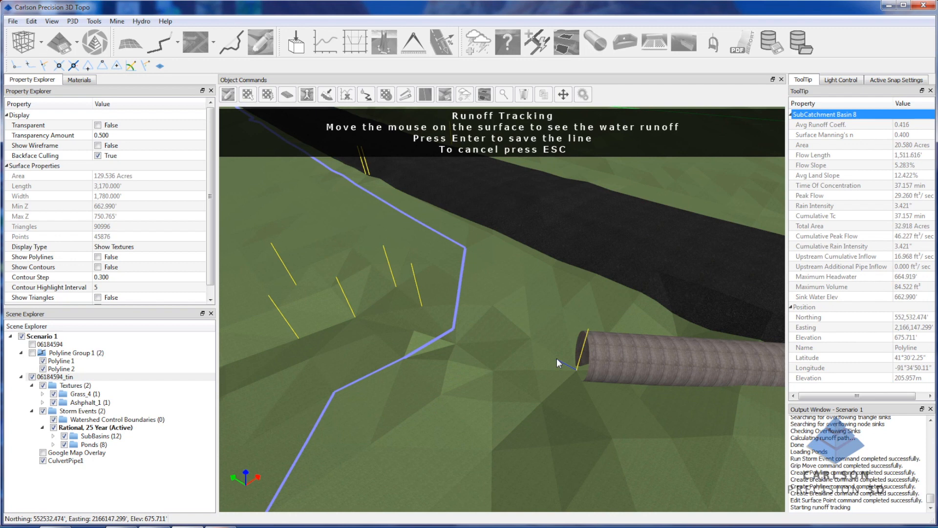
{"action": "key", "text": "Return"}
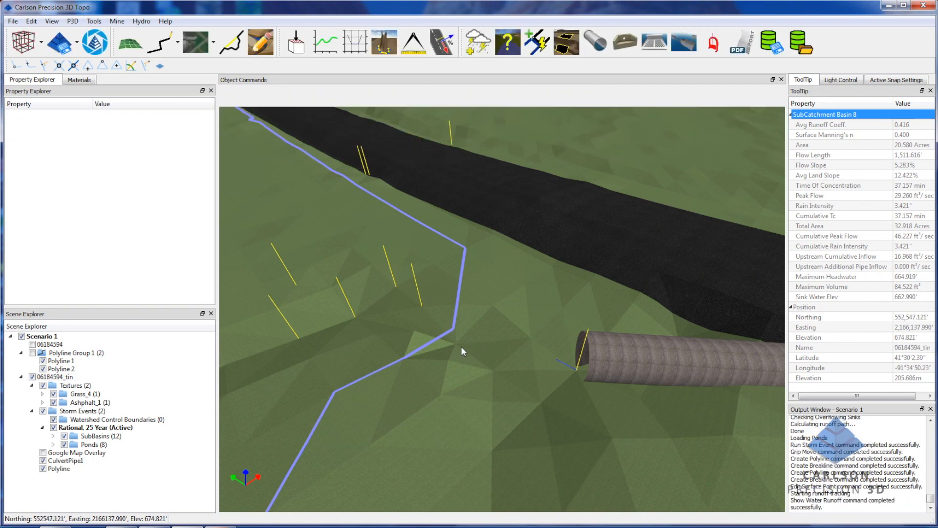
Set the elevation of the low surface point at the subcatchment boundary by slope between the pond's low point and the culvert inlet.
{"action": "left_click", "coordinate": [456, 343]}
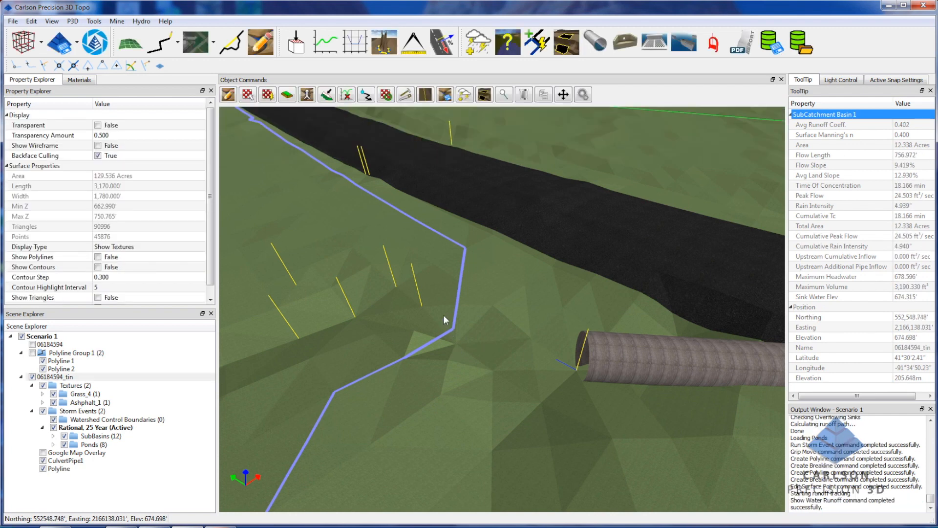
{"action": "left_click", "coordinate": [228, 93]}
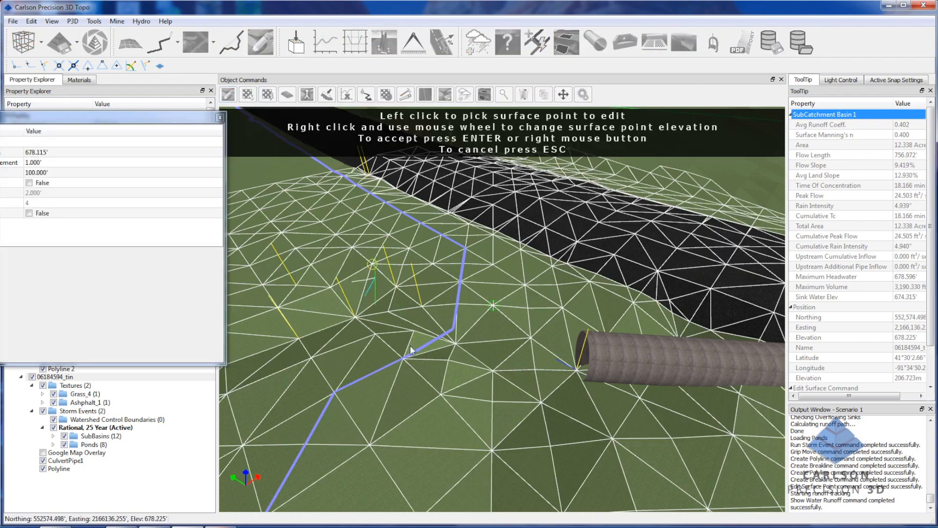
{"action": "left_click", "coordinate": [456, 343]}
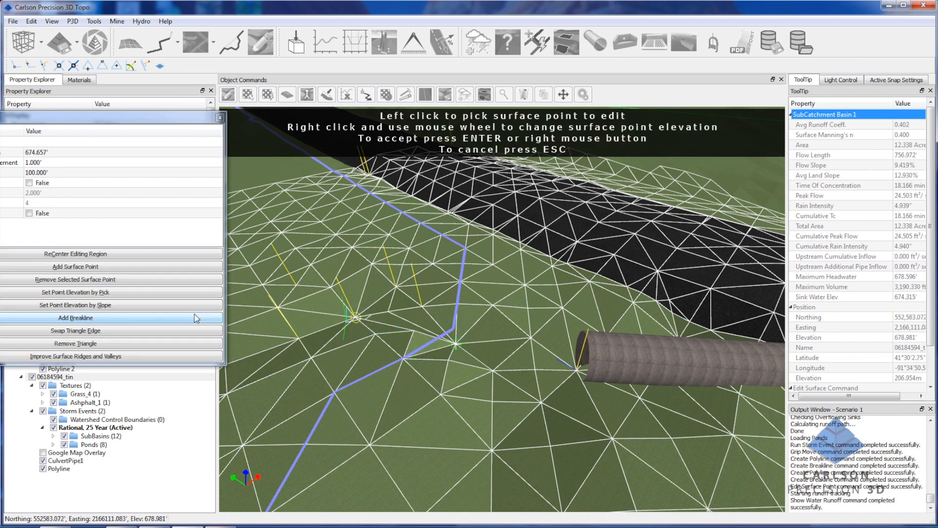
{"action": "left_click", "coordinate": [101, 305]}
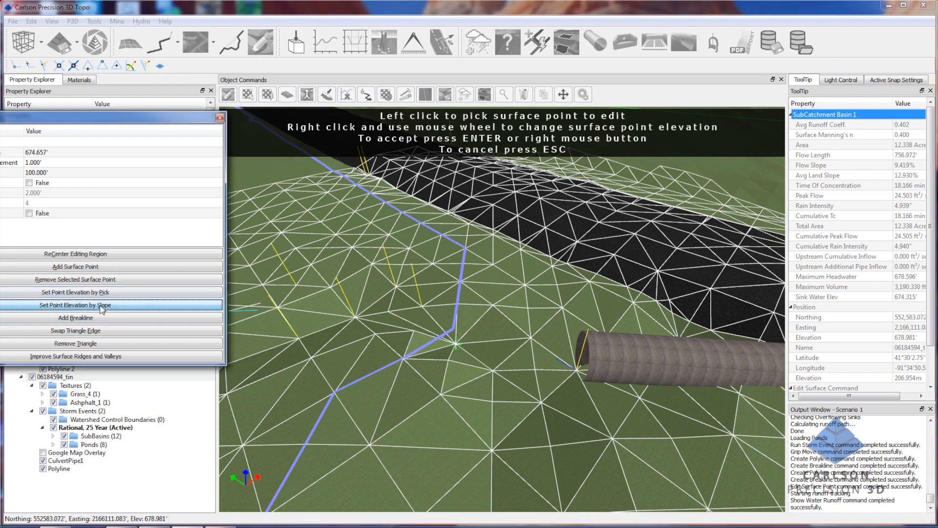
{"action": "left_click", "coordinate": [353, 317]}
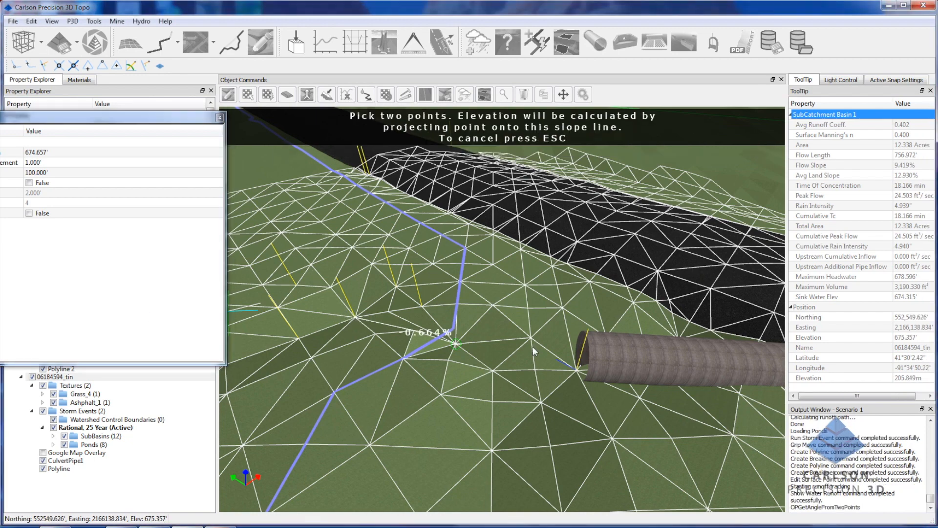
{"action": "left_click", "coordinate": [577, 368]}
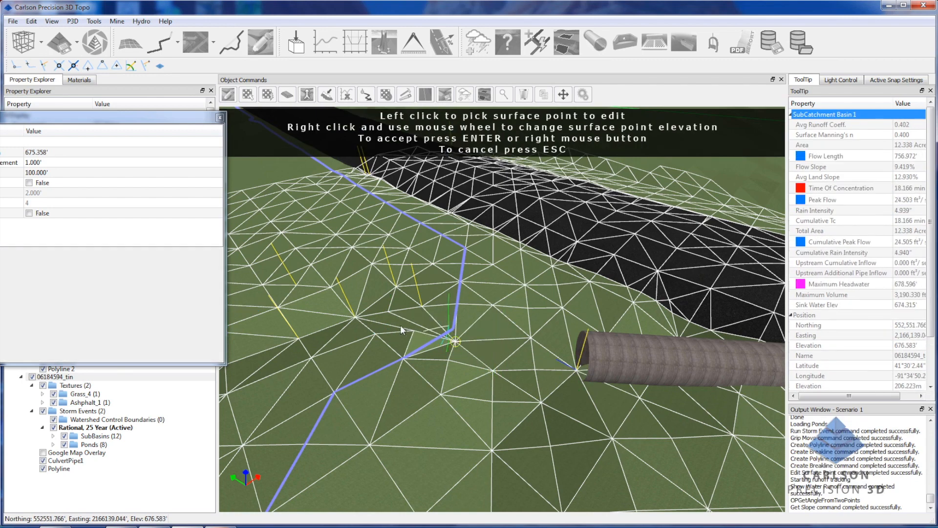
Rerun the Rational, 25 Year storm event on the edited surface.
{"action": "middle_click_drag", "start_coordinate": [475, 363], "coordinate": [417, 354]}
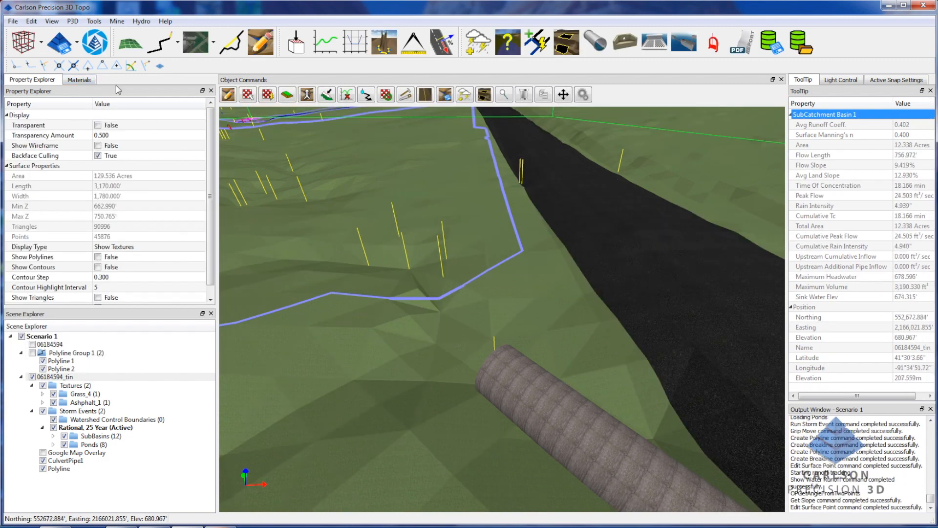
{"action": "middle_click_drag", "start_coordinate": [438, 365], "coordinate": [444, 363]}
{"action": "scroll", "coordinate": [441, 365], "scroll_direction": "down", "scroll_amount": 10}
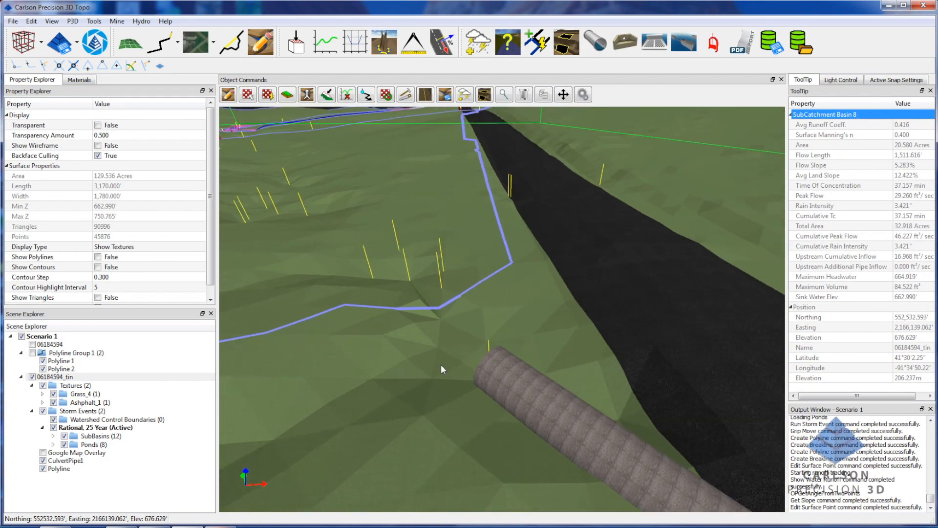
{"action": "scroll", "coordinate": [441, 364], "scroll_direction": "down", "scroll_amount": 2}
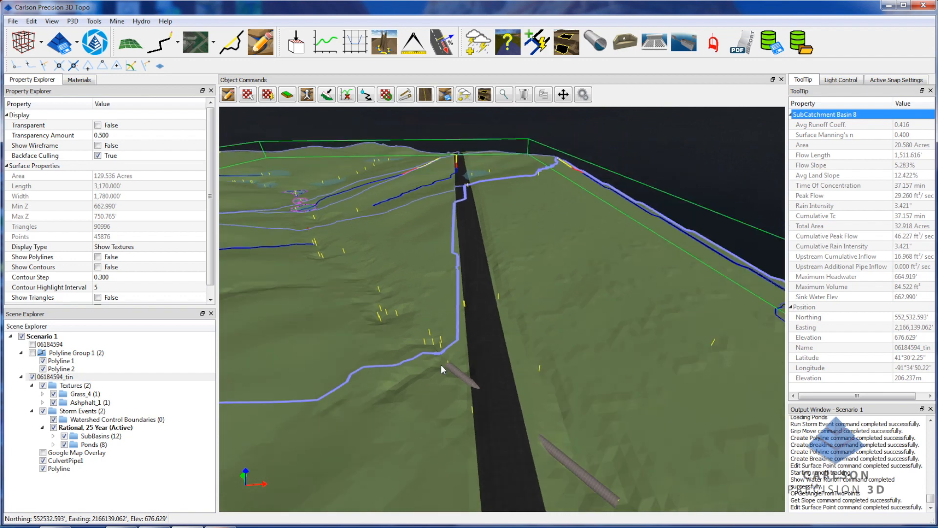
{"action": "left_click", "coordinate": [77, 427]}
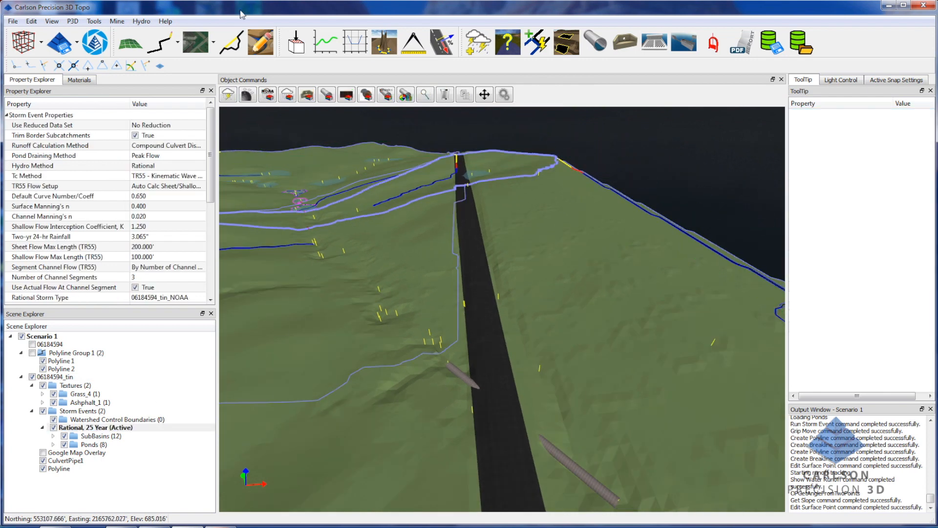
{"action": "left_click", "coordinate": [227, 94]}
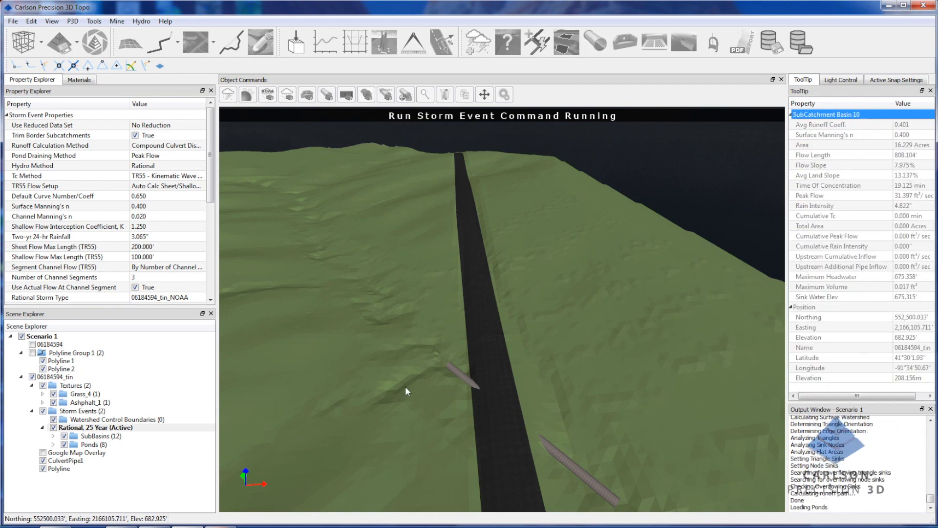
Examine the recalculated subcatchment boundary and flow path around the culvert inlet, and review the culvert pipe's properties.
{"action": "middle_click_drag", "start_coordinate": [445, 464], "coordinate": [152, 420]}
{"action": "middle_click_drag", "start_coordinate": [474, 378], "coordinate": [312, 416]}
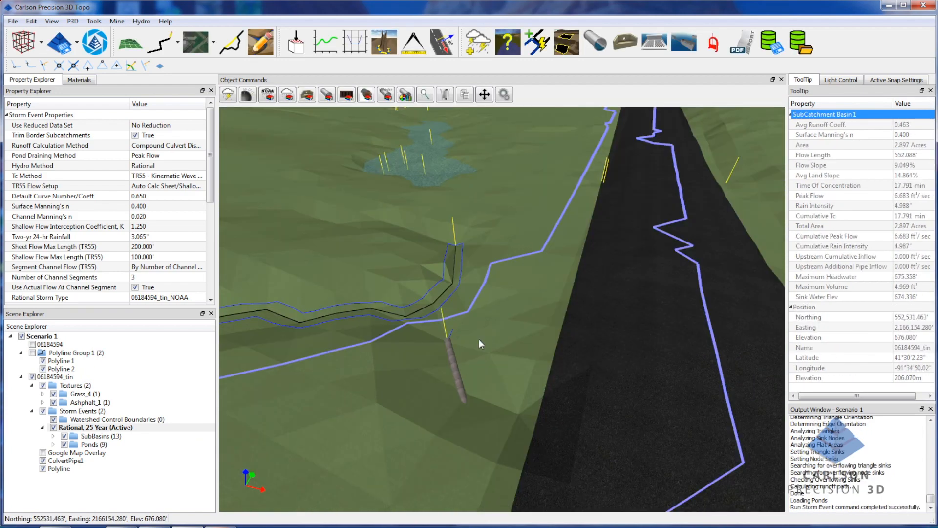
{"action": "middle_click_drag", "start_coordinate": [479, 339], "coordinate": [511, 344]}
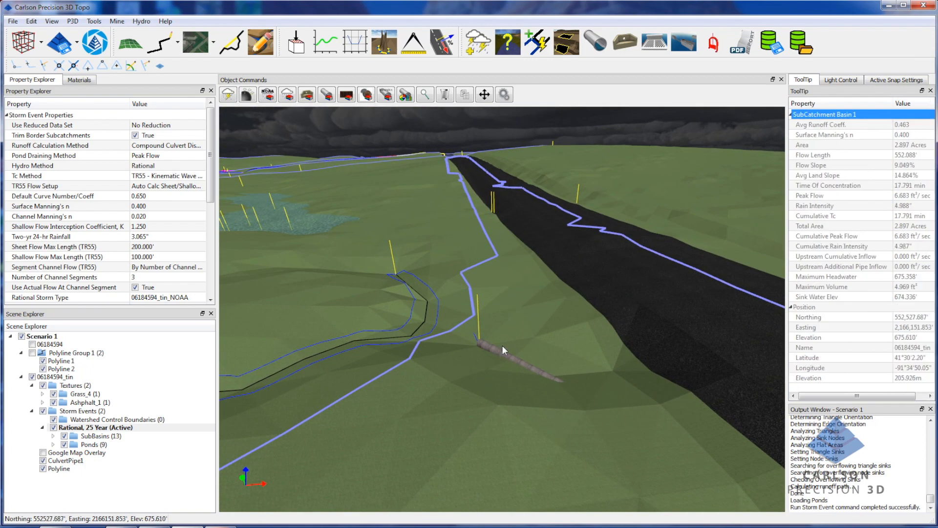
{"action": "mouse_move", "coordinate": [494, 348]}
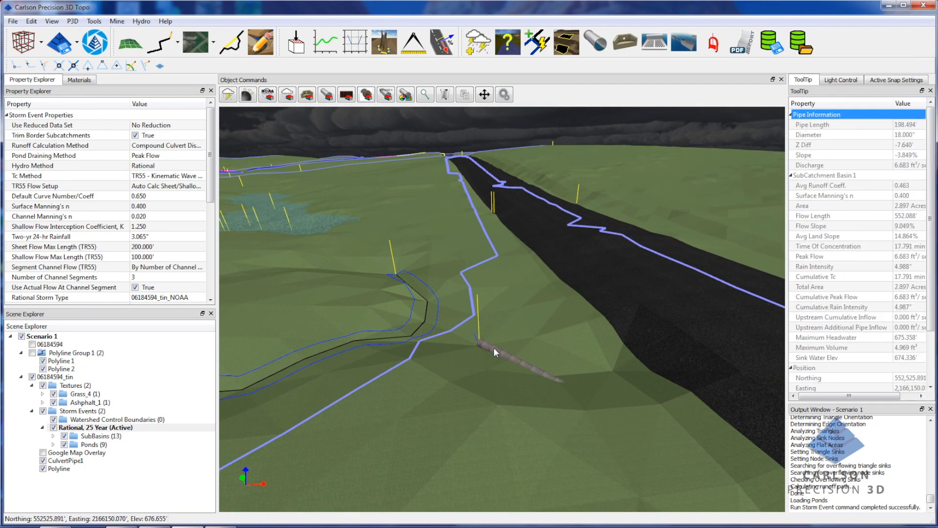
{"action": "left_click", "coordinate": [494, 348]}
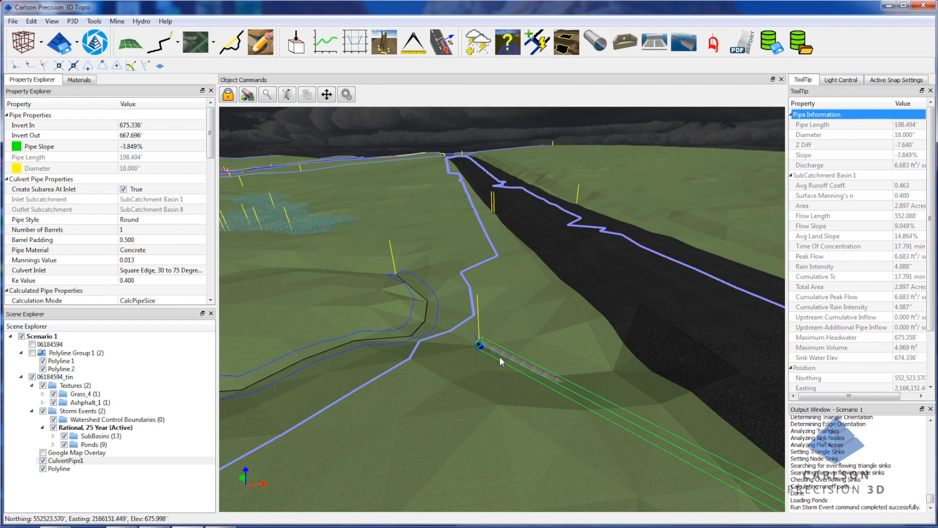
Move the culvert's inlet end off the surface low point to a spot closer to the road.
{"action": "left_click", "coordinate": [480, 345]}
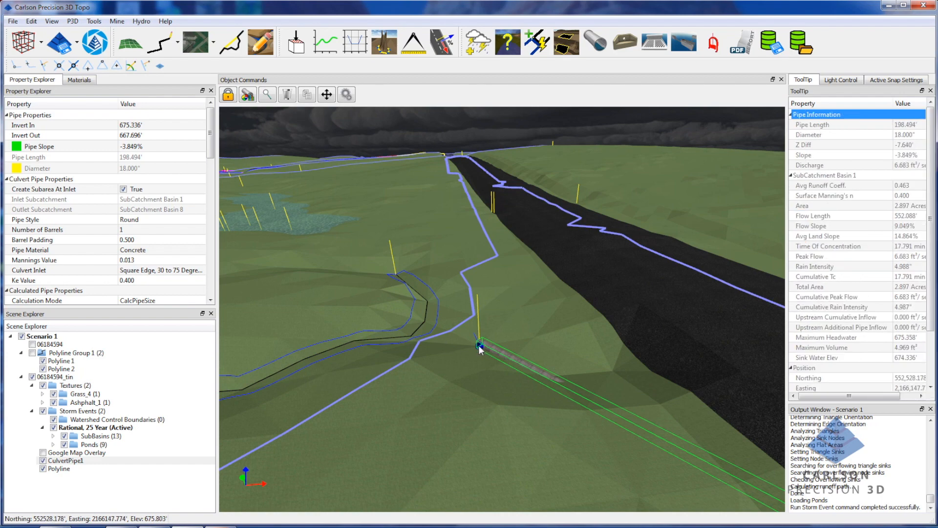
{"action": "left_click", "coordinate": [615, 372]}
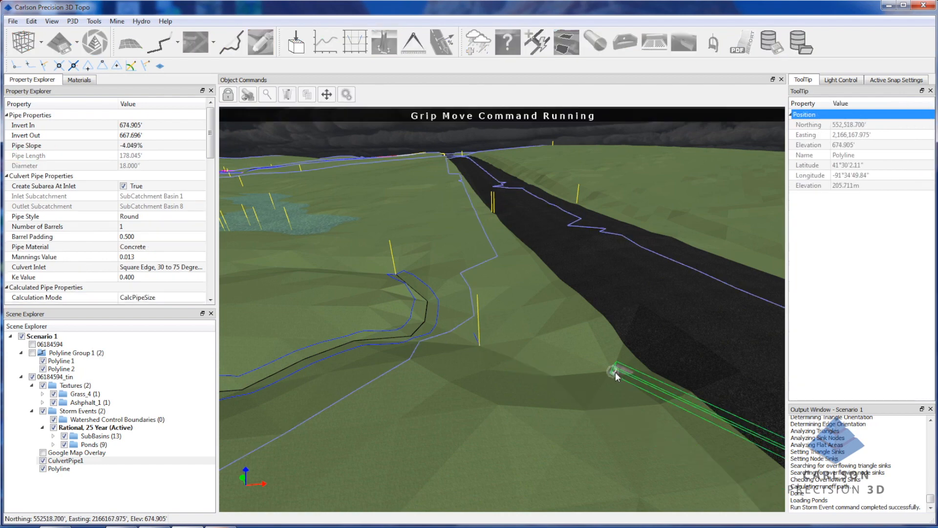
{"action": "left_click", "coordinate": [558, 375]}
{"action": "left_click", "coordinate": [555, 377]}
{"action": "middle_click_drag", "start_coordinate": [550, 429], "coordinate": [539, 446]}
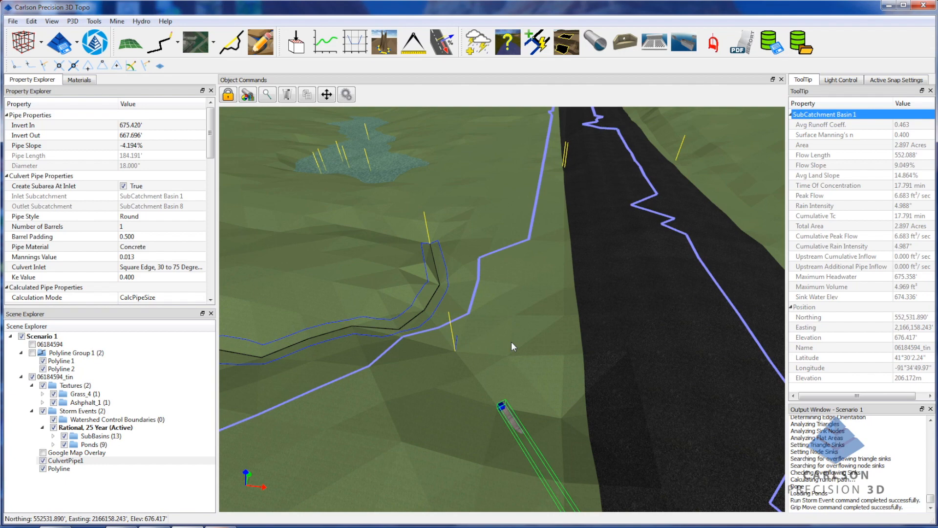
{"action": "scroll", "coordinate": [511, 342], "scroll_direction": "down", "scroll_amount": 8}
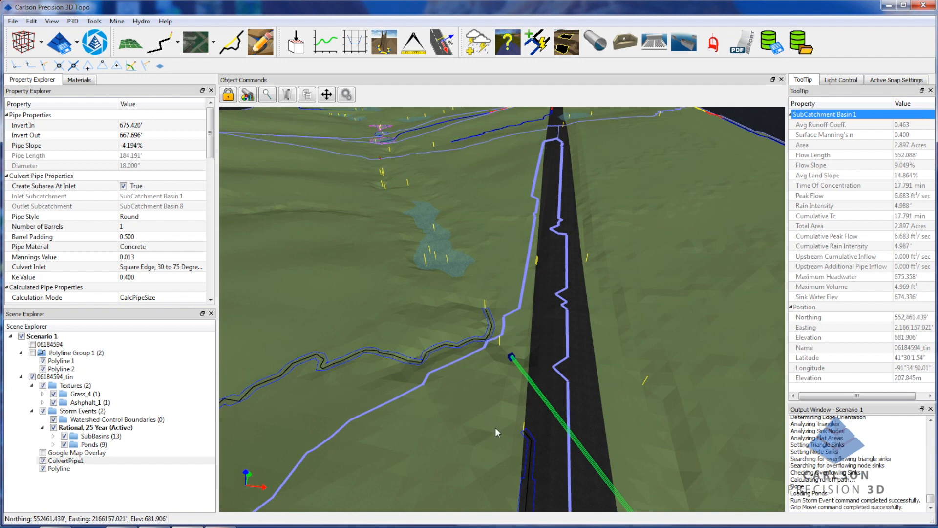
{"action": "mouse_move", "coordinate": [486, 410]}
{"action": "middle_mouse_down"}
{"action": "mouse_move", "coordinate": [488, 401]}
{"action": "mouse_move", "coordinate": [491, 418]}
{"action": "mouse_move", "coordinate": [491, 398]}
{"action": "middle_mouse_up"}
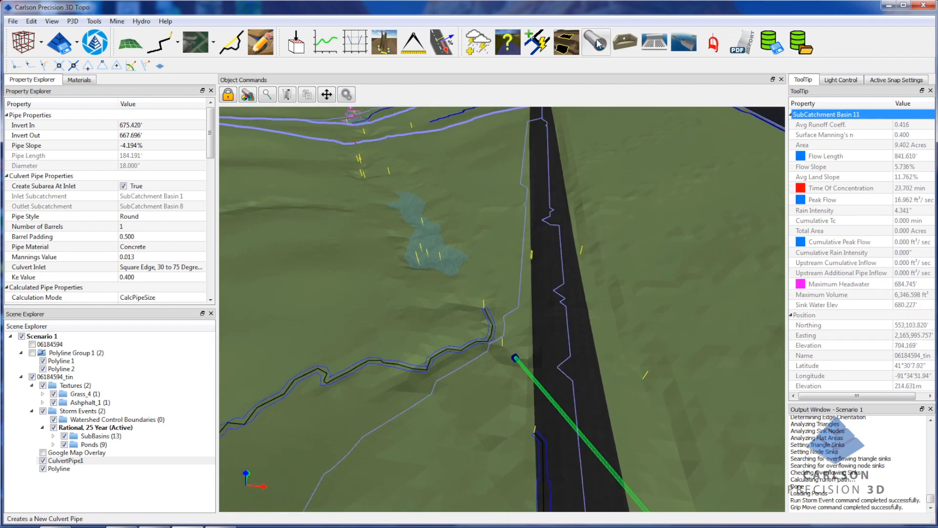
Move the culvert's inlet end back onto the surface low point beside the subcatchment boundary.
{"action": "mouse_move", "coordinate": [487, 313]}
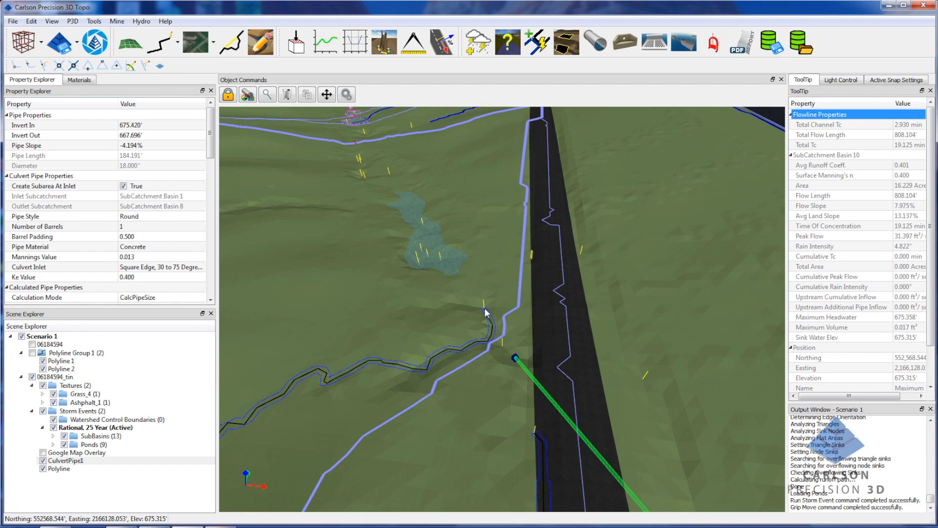
{"action": "mouse_move", "coordinate": [516, 355]}
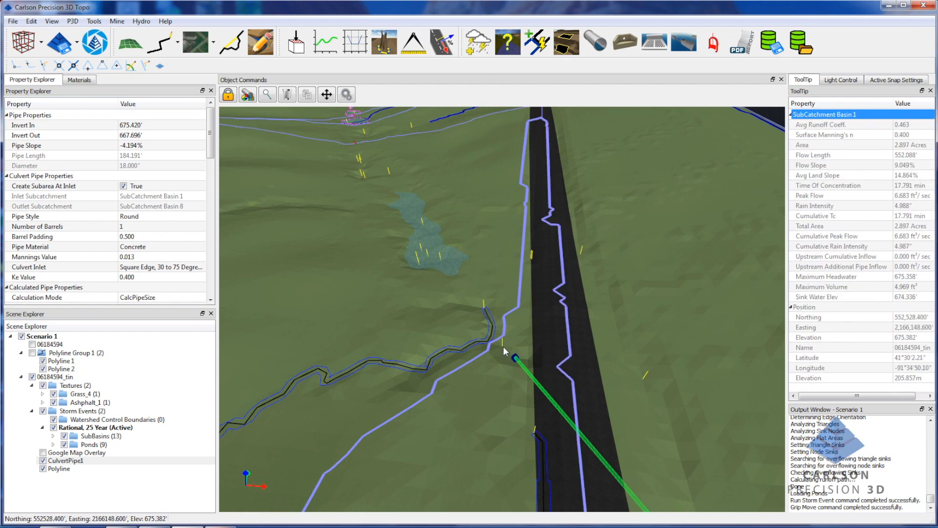
{"action": "scroll", "coordinate": [504, 347], "scroll_direction": "up", "scroll_amount": 4}
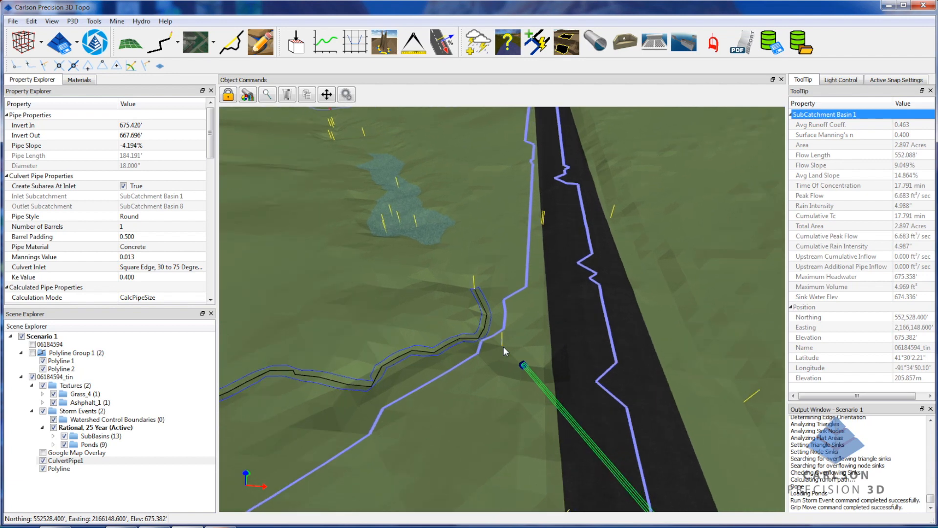
{"action": "mouse_move", "coordinate": [541, 384]}
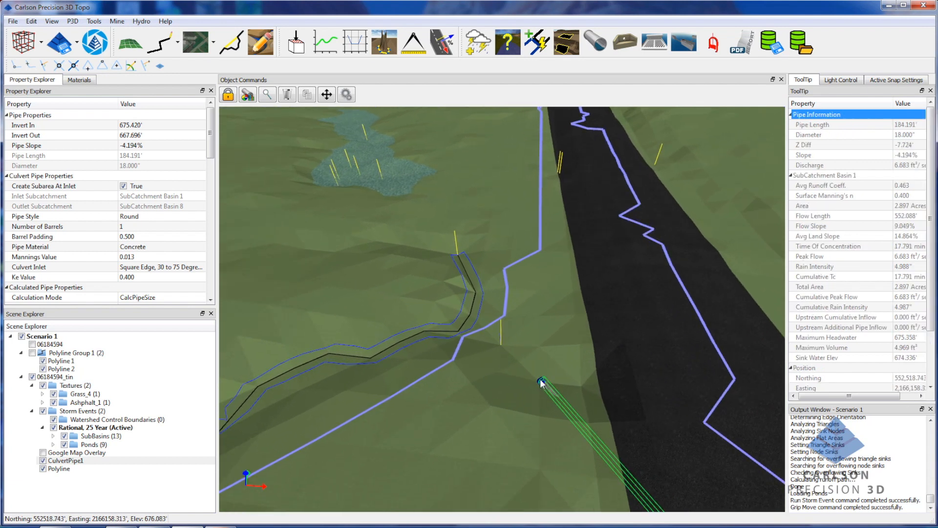
{"action": "left_click_drag", "start_coordinate": [541, 384], "coordinate": [502, 347]}
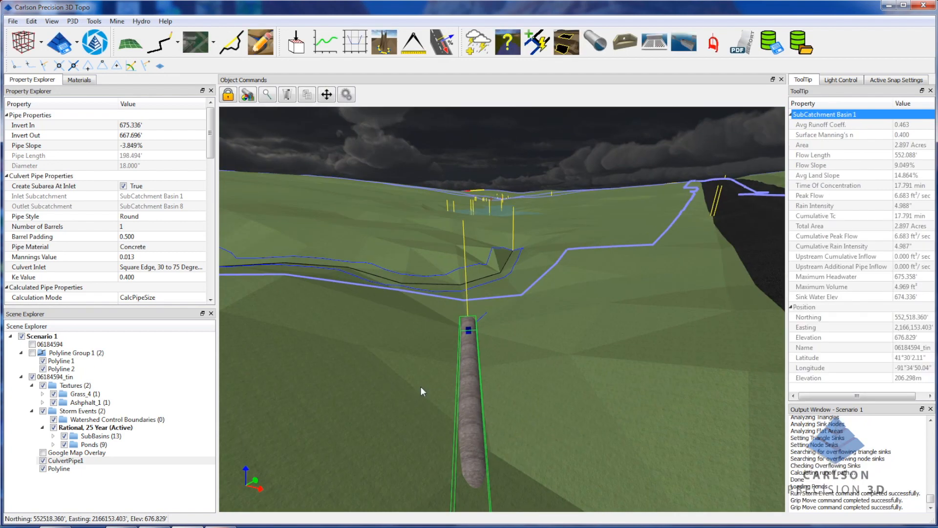
Combine the small subbasin at the culvert inlet with the adjacent subbasin across its uphill boundary.
{"action": "mouse_move", "coordinate": [420, 387]}
{"action": "middle_mouse_down"}
{"action": "mouse_move", "coordinate": [422, 410]}
{"action": "mouse_move", "coordinate": [469, 428]}
{"action": "middle_mouse_up"}
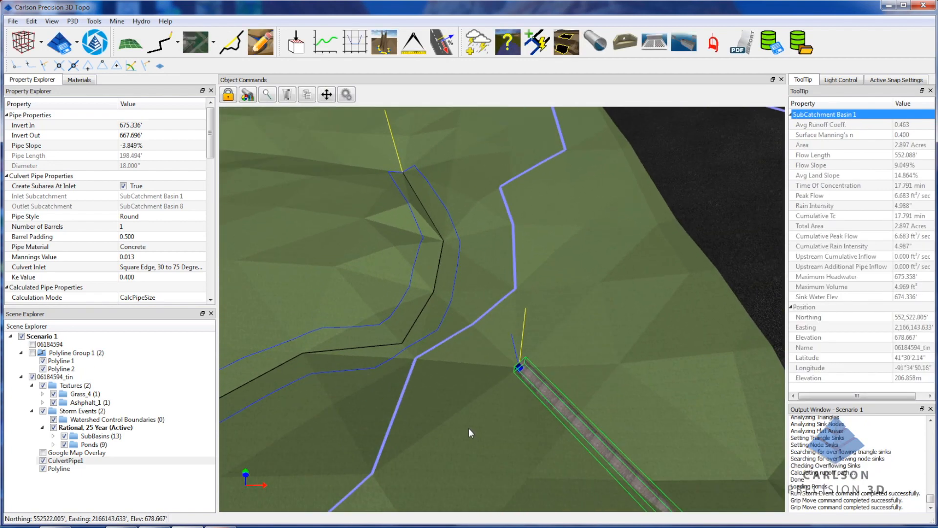
{"action": "mouse_move", "coordinate": [464, 344]}
{"action": "middle_mouse_down"}
{"action": "mouse_move", "coordinate": [496, 352]}
{"action": "mouse_move", "coordinate": [494, 375]}
{"action": "middle_mouse_up"}
{"action": "scroll", "coordinate": [440, 333], "scroll_direction": "up", "scroll_amount": 5}
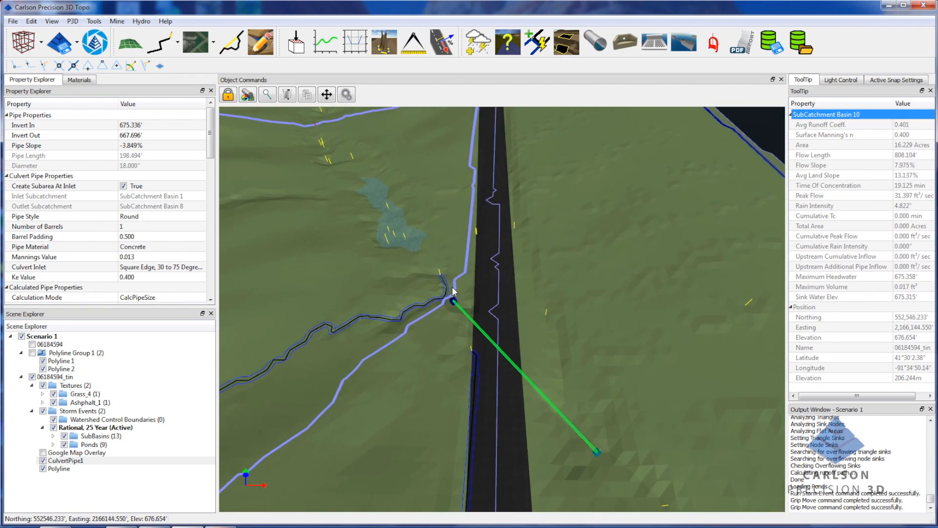
{"action": "scroll", "coordinate": [447, 342], "scroll_direction": "down", "scroll_amount": 5}
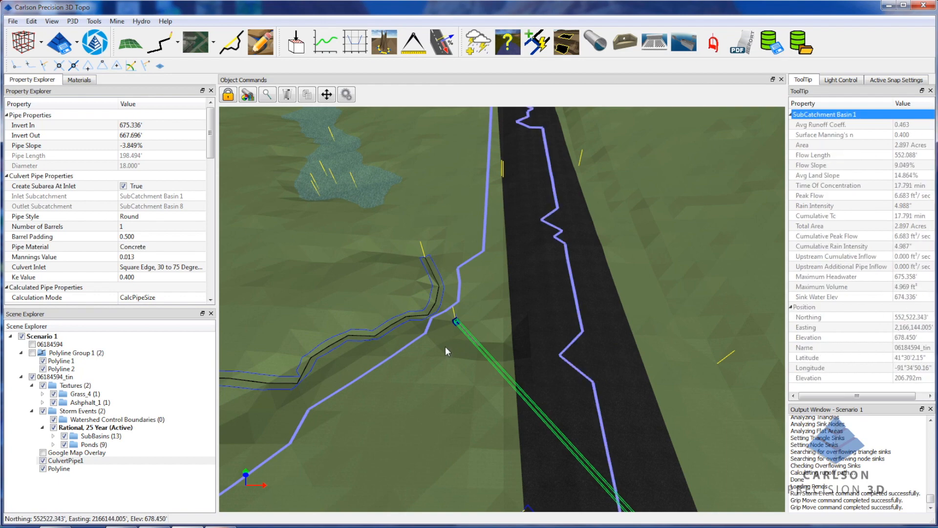
{"action": "middle_click_drag", "start_coordinate": [452, 391], "coordinate": [471, 369]}
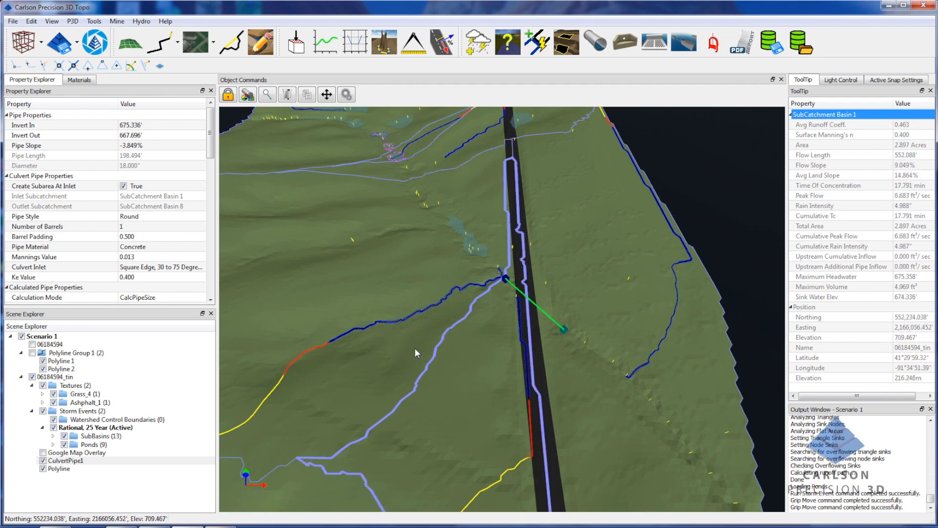
{"action": "left_click", "coordinate": [538, 42]}
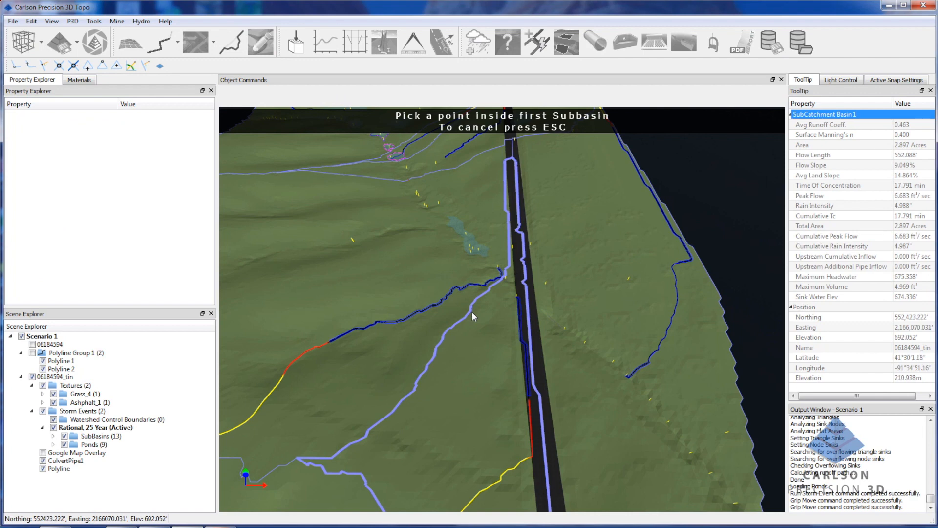
{"action": "left_click", "coordinate": [479, 333]}
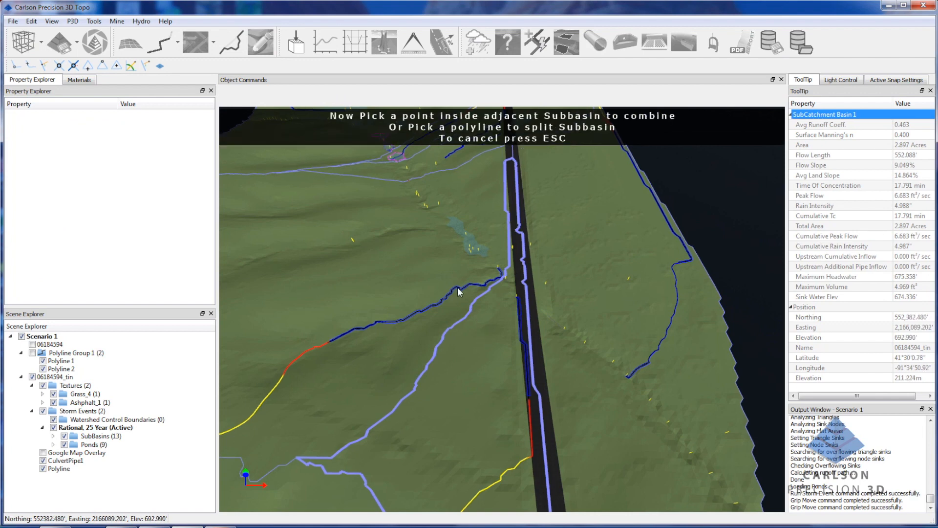
{"action": "left_click", "coordinate": [430, 274]}
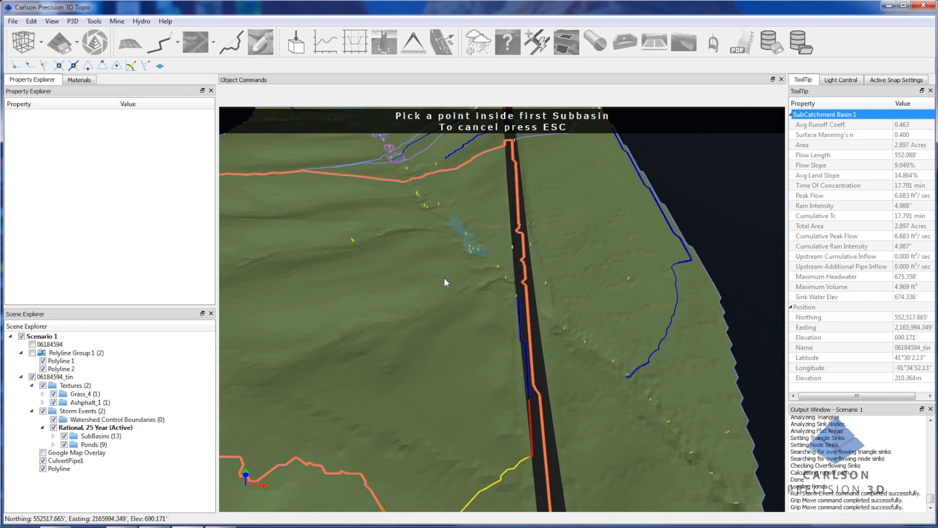
{"action": "key", "text": "Escape"}
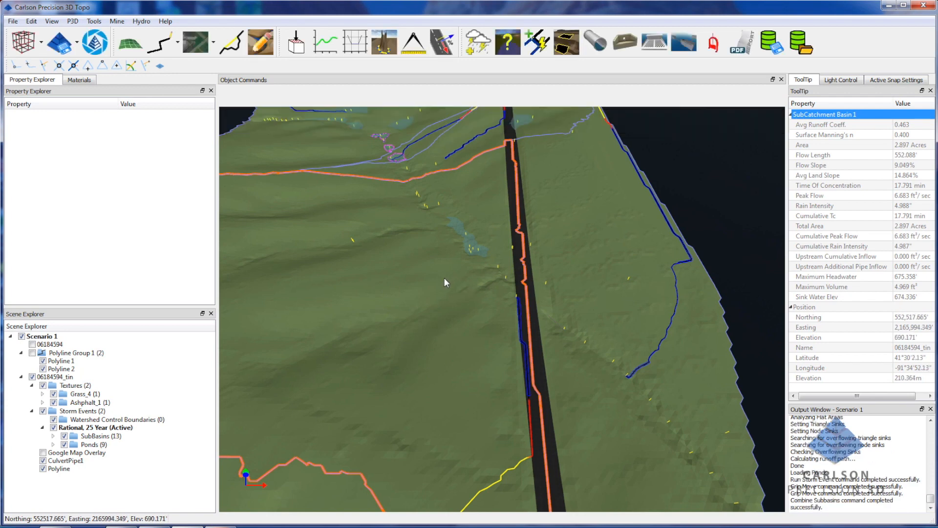
Rerun the Rational, 25 Year storm event with the combined subbasin.
{"action": "left_click", "coordinate": [109, 435]}
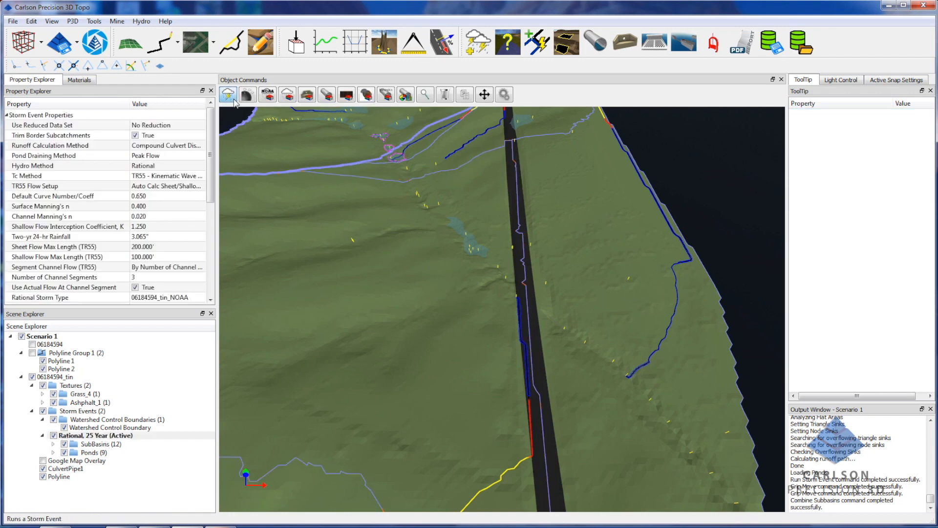
{"action": "left_click", "coordinate": [228, 95]}
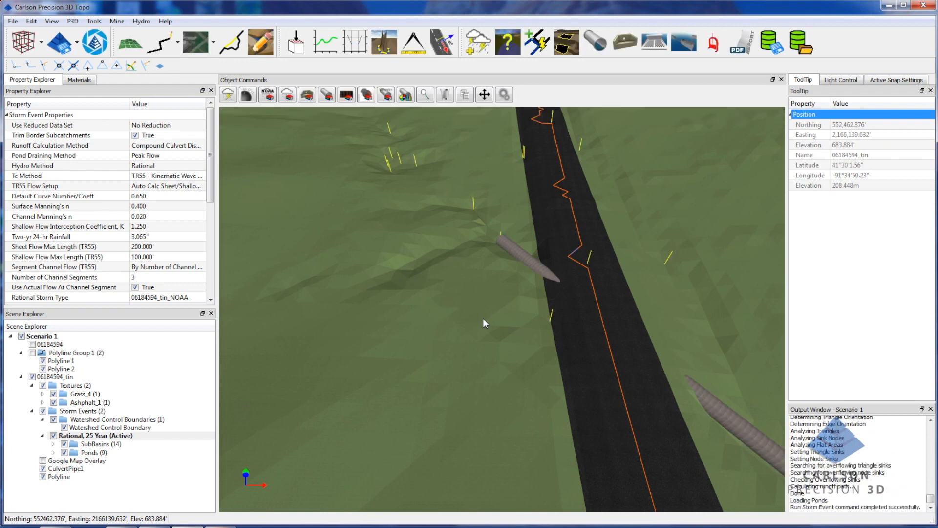
Set the culvert pipe's design headwater depth to 5 ft.
{"action": "left_click", "coordinate": [513, 251]}
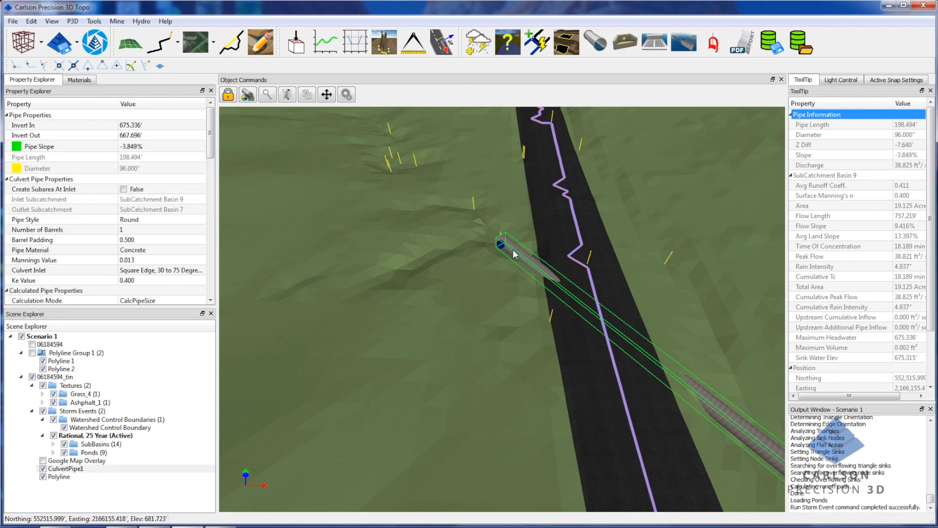
{"action": "scroll", "coordinate": [458, 303], "scroll_direction": "down", "scroll_amount": 5}
{"action": "scroll", "coordinate": [458, 309], "scroll_direction": "down", "scroll_amount": 5}
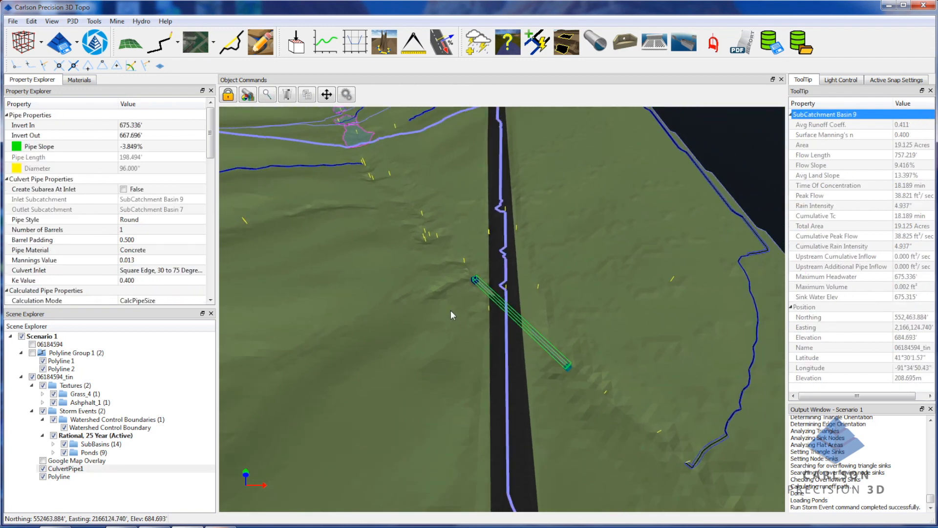
{"action": "middle_click_drag", "start_coordinate": [386, 331], "coordinate": [398, 336]}
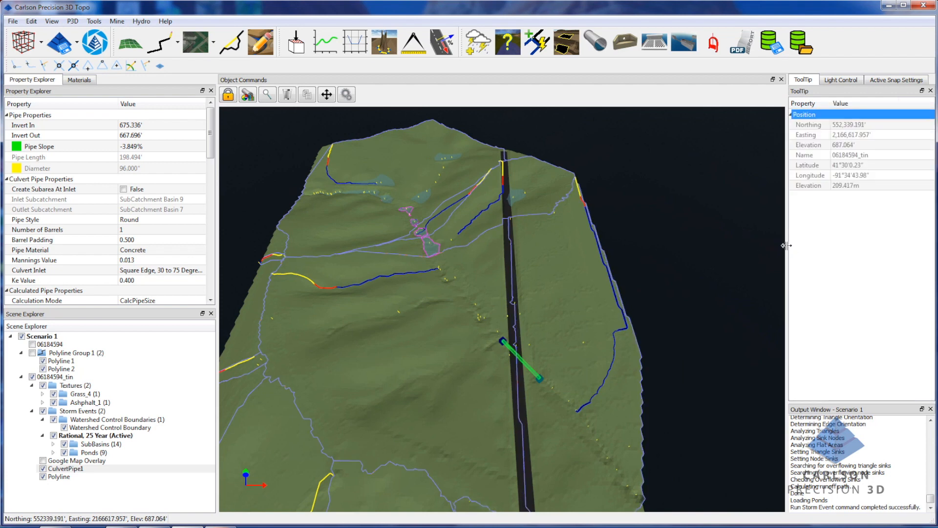
{"action": "left_click_drag", "start_coordinate": [788, 250], "coordinate": [773, 250]}
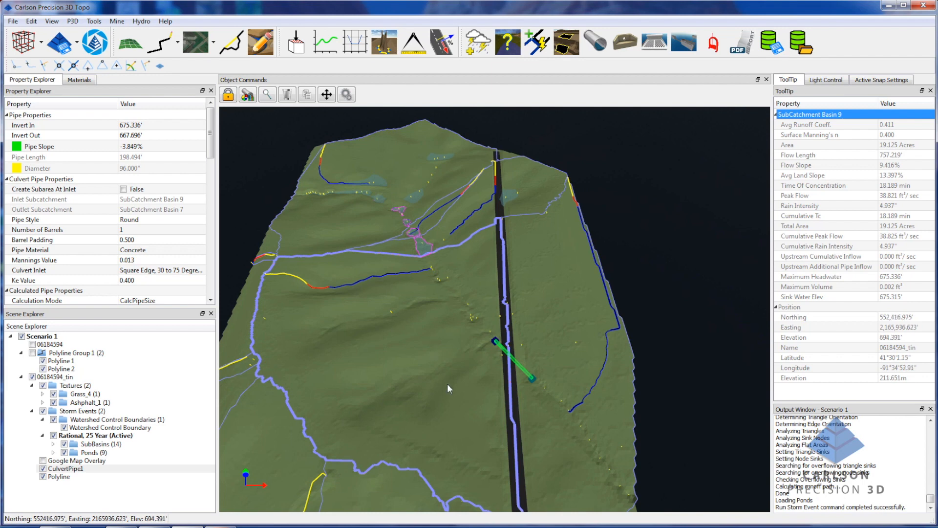
{"action": "scroll", "coordinate": [467, 400], "scroll_direction": "up", "scroll_amount": 2}
{"action": "scroll", "coordinate": [468, 394], "scroll_direction": "up", "scroll_amount": 3}
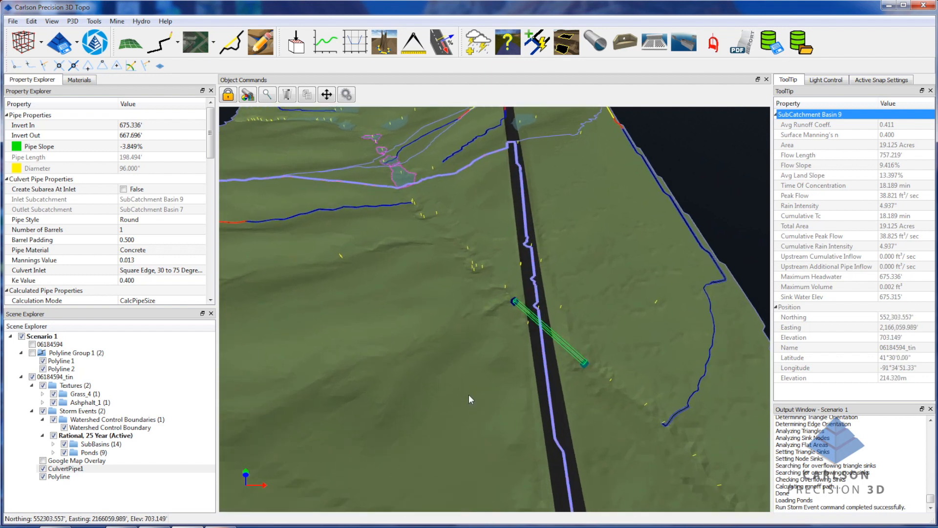
{"action": "left_click_drag", "start_coordinate": [212, 142], "coordinate": [215, 187]}
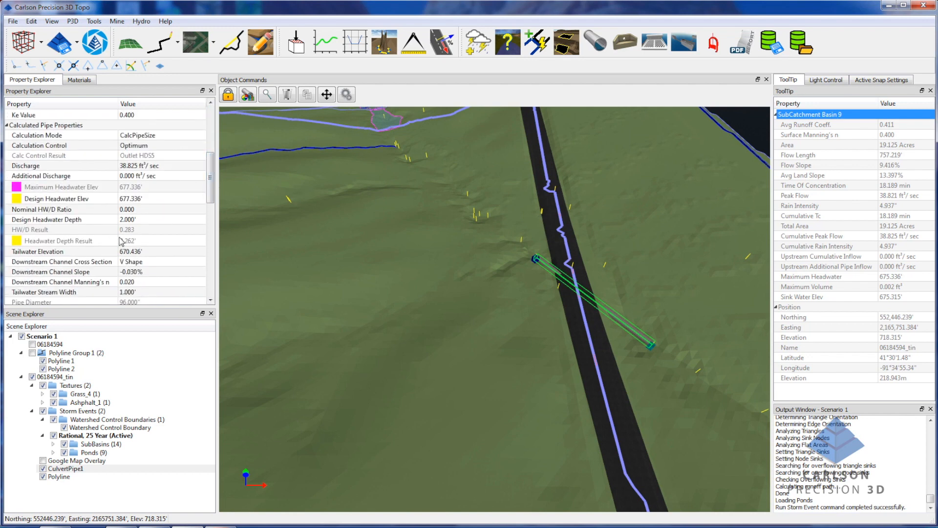
{"action": "left_click", "coordinate": [144, 220]}
{"action": "type", "text": "5"}
{"action": "key", "text": "Return"}
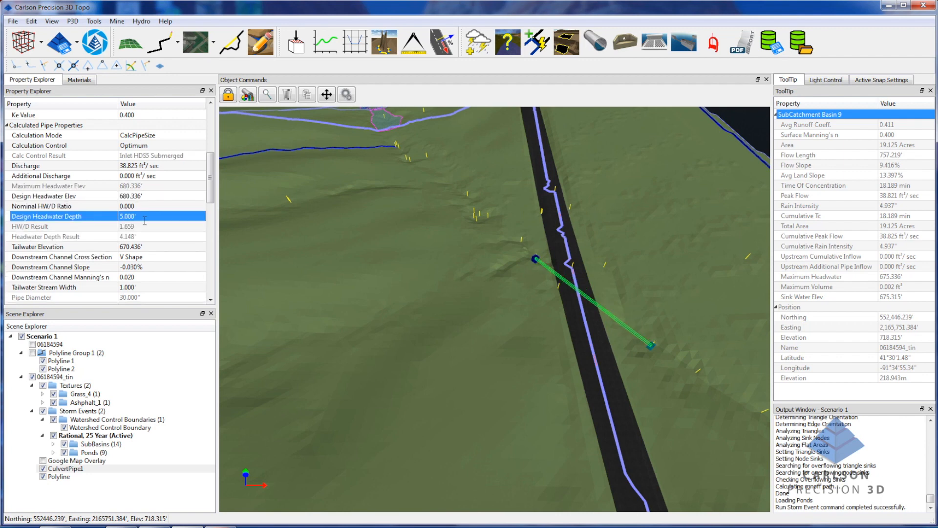
Review the culvert's recalculated pipe properties, and examine its inlet, the surrounding ground and the combined subcatchment.
{"action": "left_click_drag", "start_coordinate": [210, 186], "coordinate": [214, 142]}
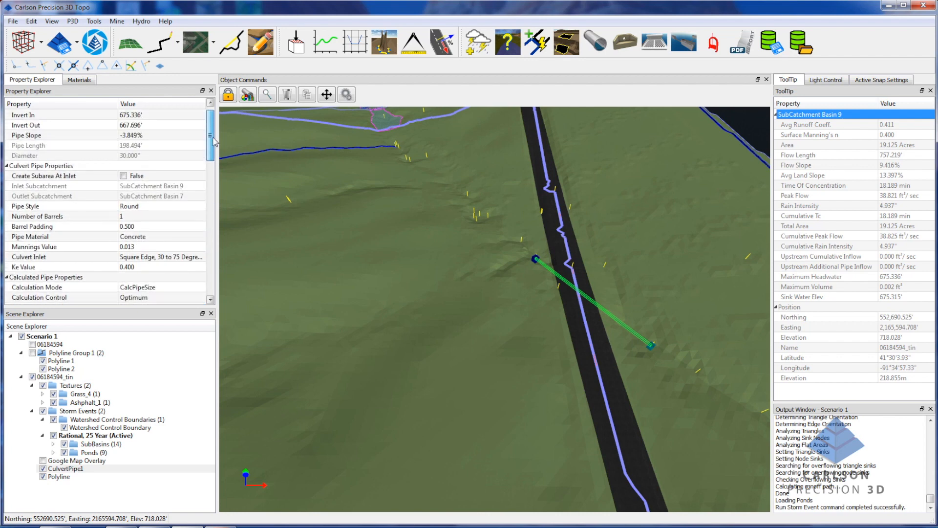
{"action": "scroll", "coordinate": [544, 264], "scroll_direction": "up", "scroll_amount": 5}
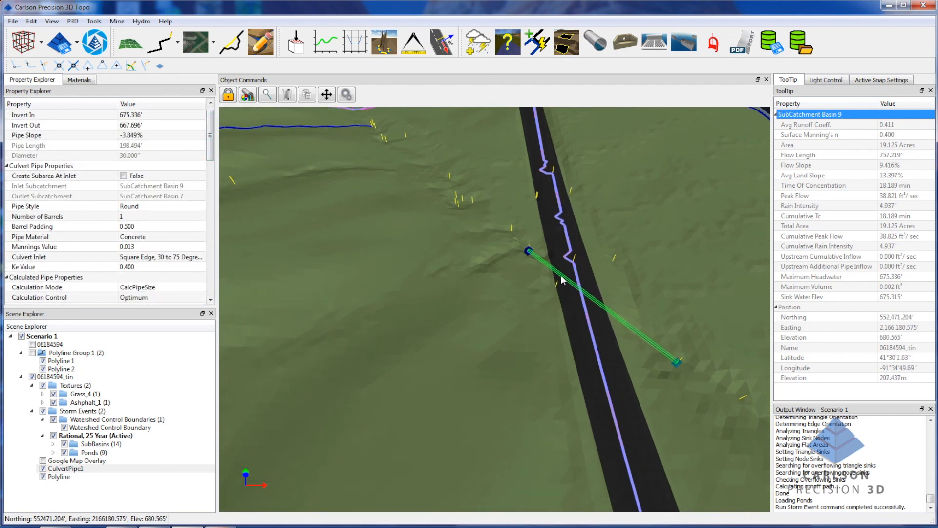
{"action": "scroll", "coordinate": [544, 265], "scroll_direction": "up", "scroll_amount": 5}
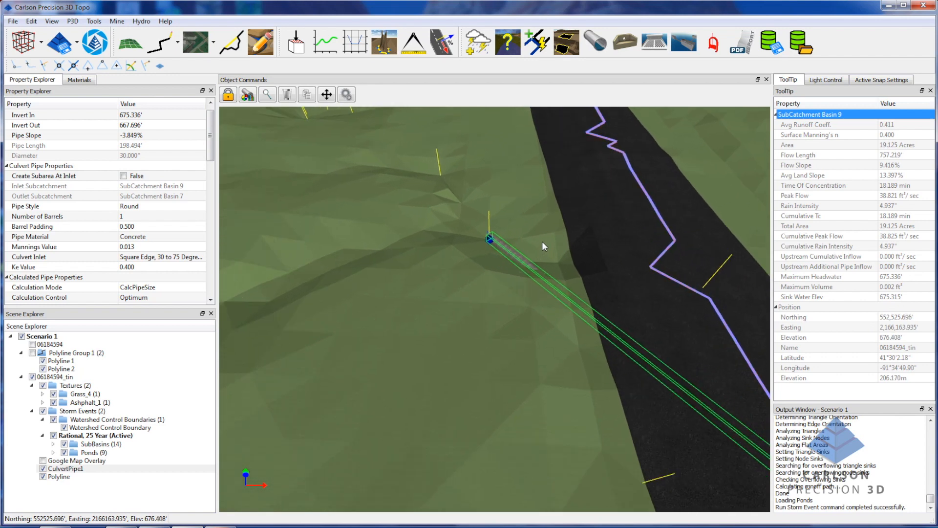
{"action": "scroll", "coordinate": [545, 240], "scroll_direction": "up", "scroll_amount": 1}
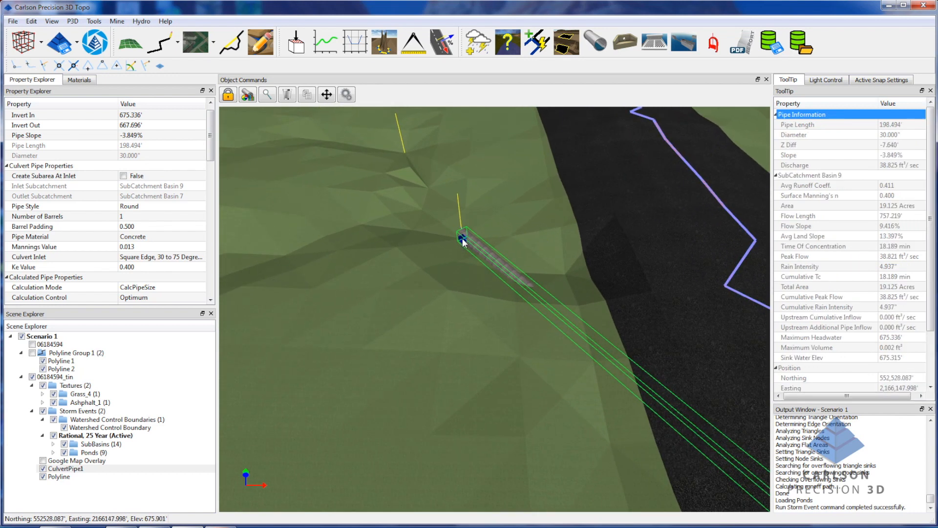
{"action": "middle_click_drag", "start_coordinate": [547, 255], "coordinate": [607, 239]}
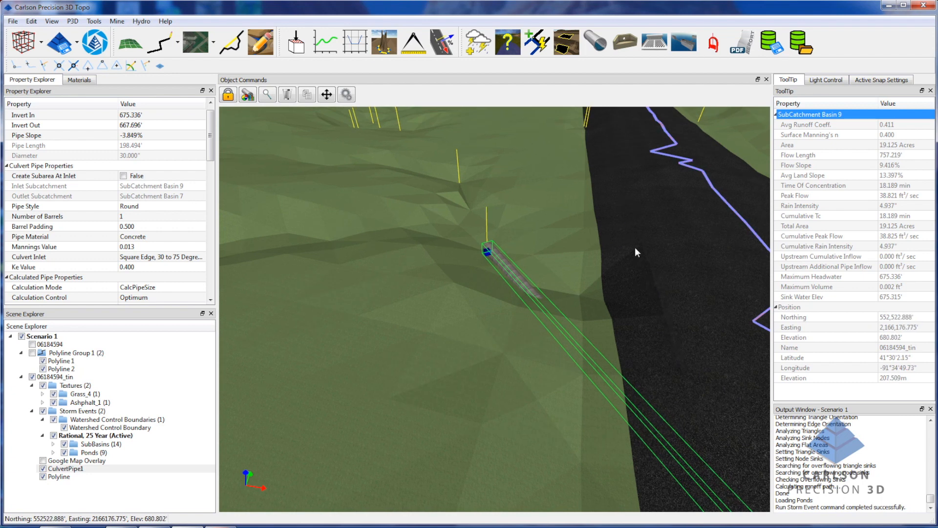
{"action": "middle_click_drag", "start_coordinate": [441, 344], "coordinate": [475, 206]}
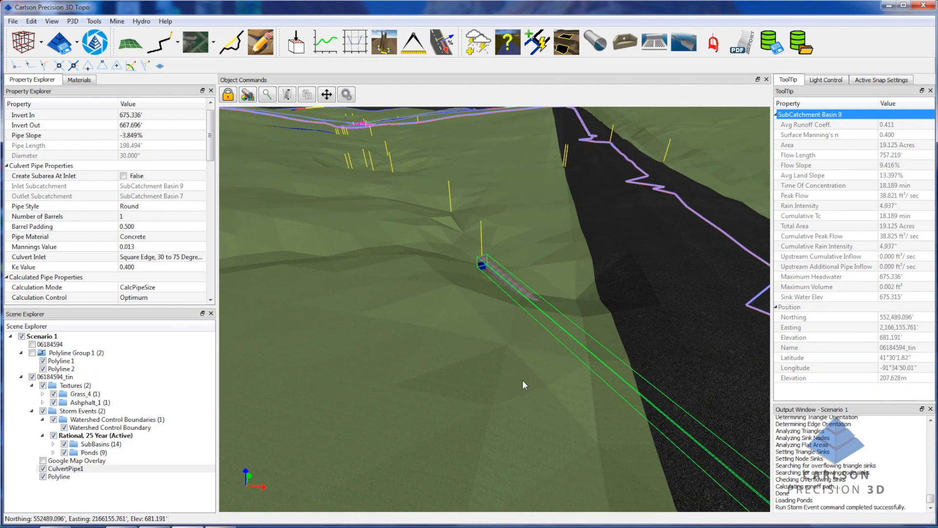
{"action": "scroll", "coordinate": [488, 351], "scroll_direction": "down", "scroll_amount": 9}
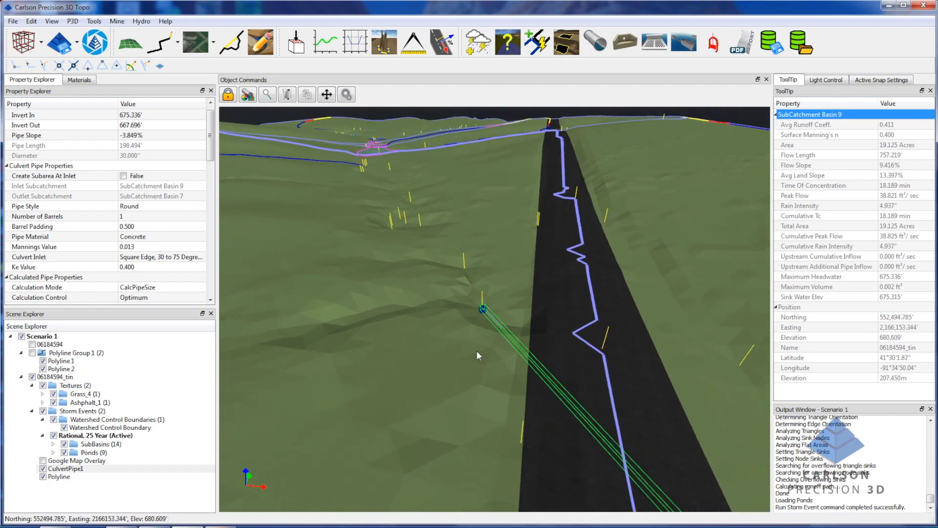
{"action": "scroll", "coordinate": [476, 350], "scroll_direction": "down", "scroll_amount": 8}
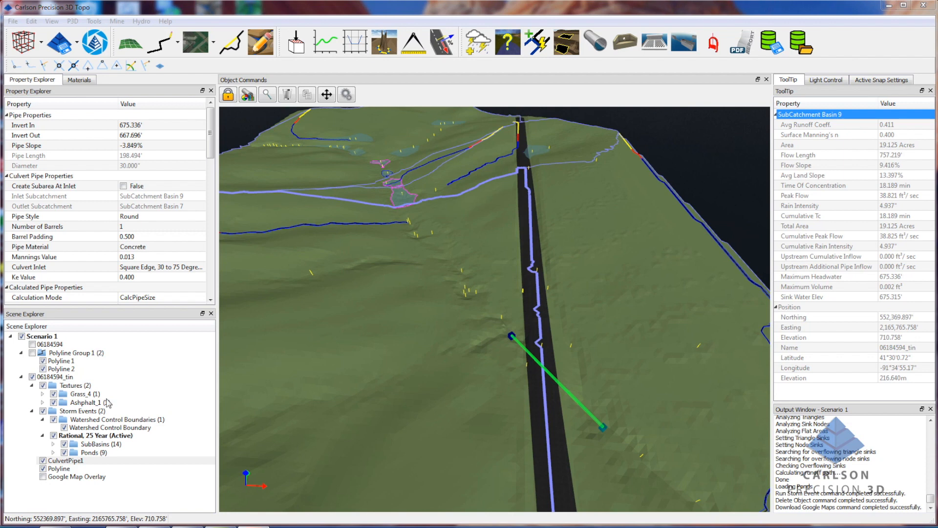
Display the Google Map Overlay on the terrain and hide the surface's grass and asphalt textures.
{"action": "left_click", "coordinate": [43, 477]}
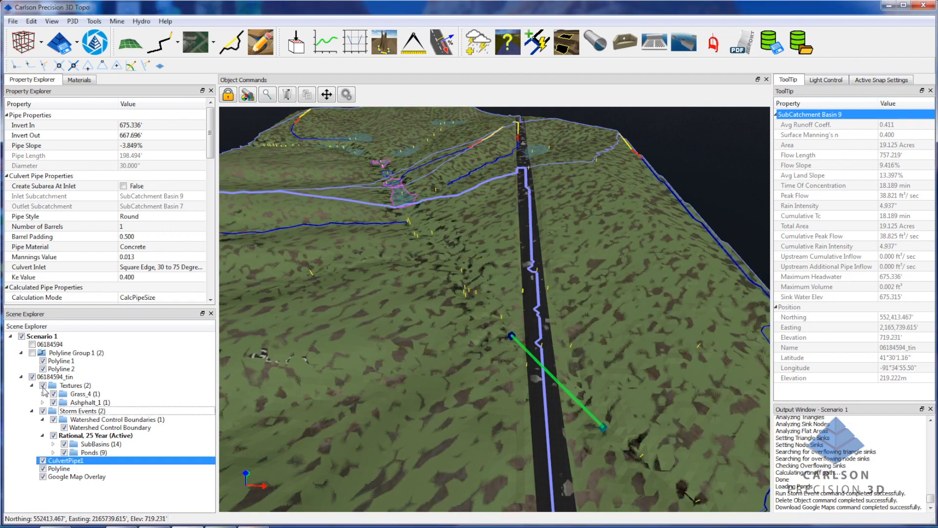
{"action": "left_click", "coordinate": [43, 385]}
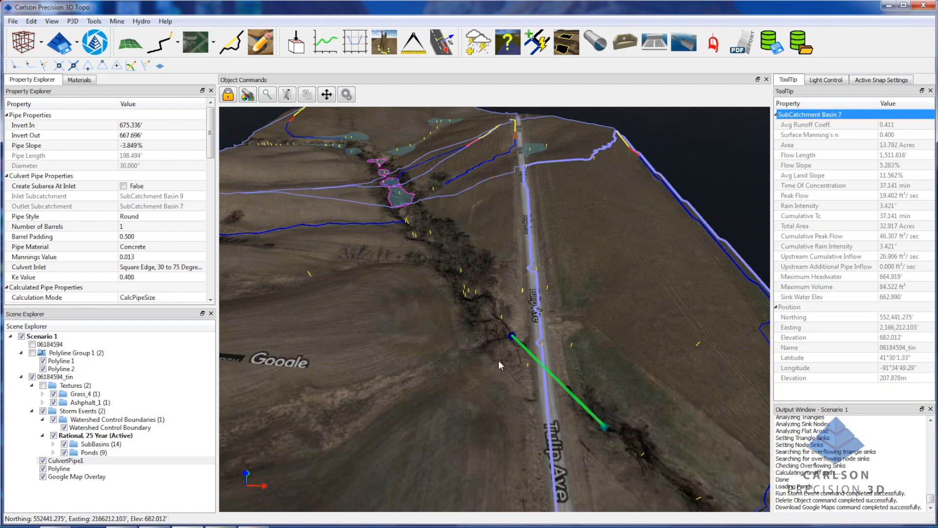
Examine the aerial imagery around the creek, the road and the culvert crossing.
{"action": "middle_click_drag", "start_coordinate": [428, 392], "coordinate": [420, 432]}
{"action": "scroll", "coordinate": [430, 393], "scroll_direction": "down", "scroll_amount": 4}
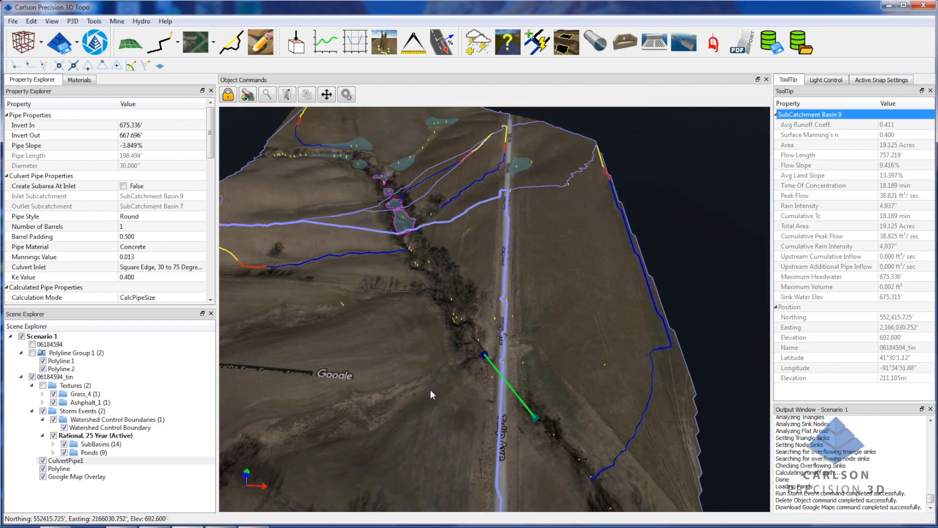
{"action": "middle_click_drag", "start_coordinate": [430, 389], "coordinate": [446, 383]}
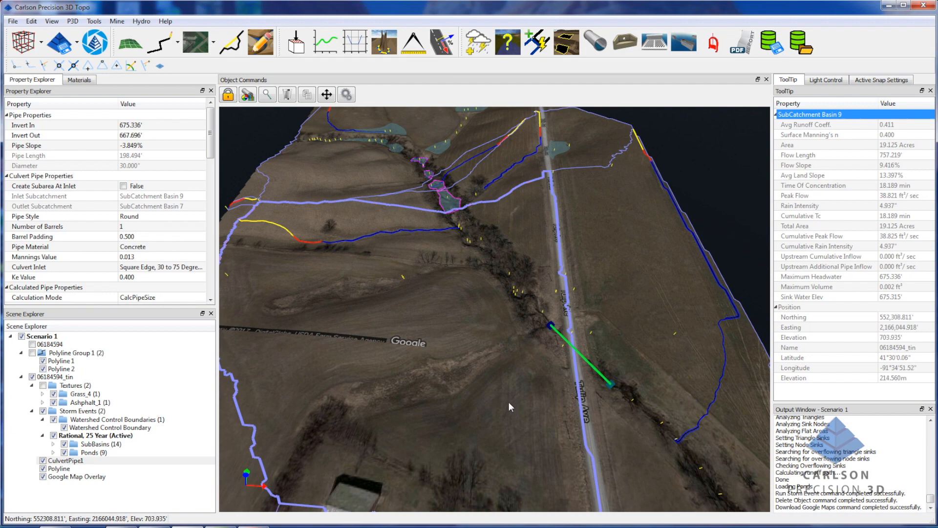
{"action": "left_click", "coordinate": [511, 406]}
{"action": "middle_click_drag", "start_coordinate": [486, 460], "coordinate": [352, 422]}
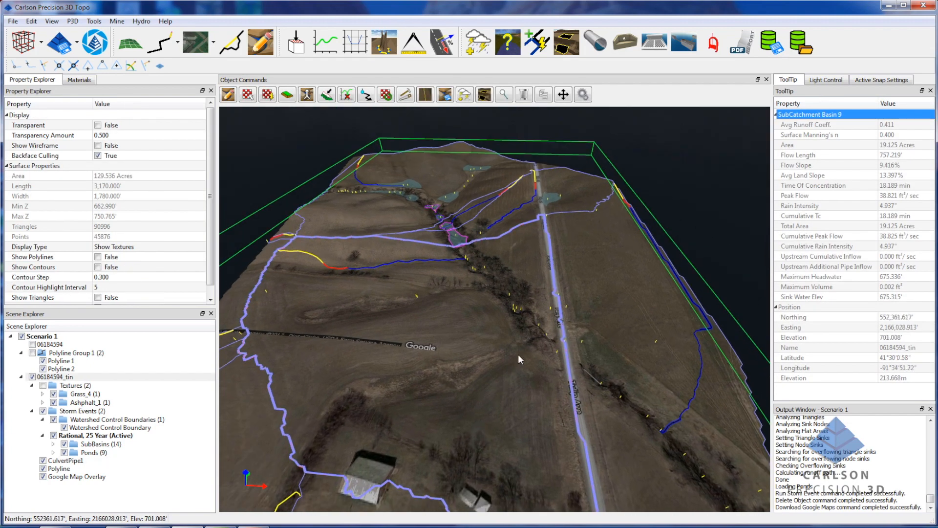
{"action": "scroll", "coordinate": [510, 367], "scroll_direction": "up", "scroll_amount": 6}
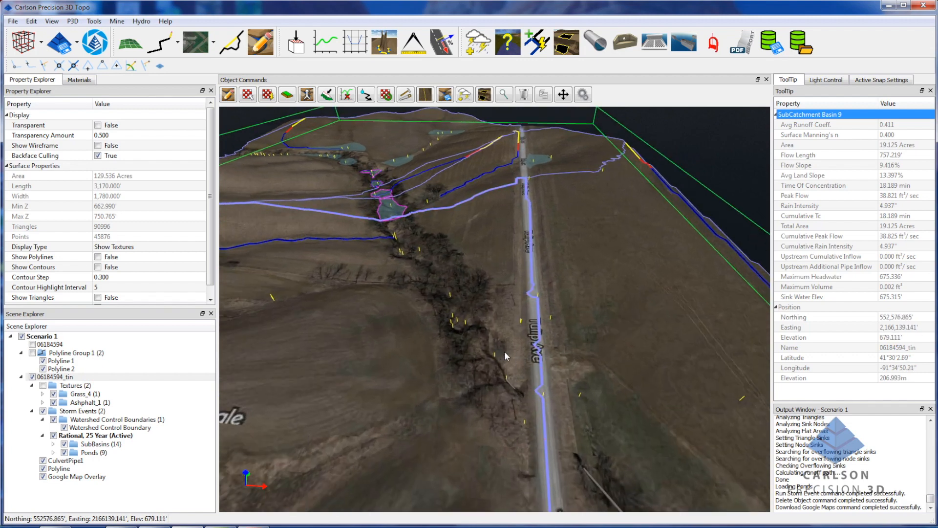
{"action": "middle_click_drag", "start_coordinate": [505, 350], "coordinate": [511, 351]}
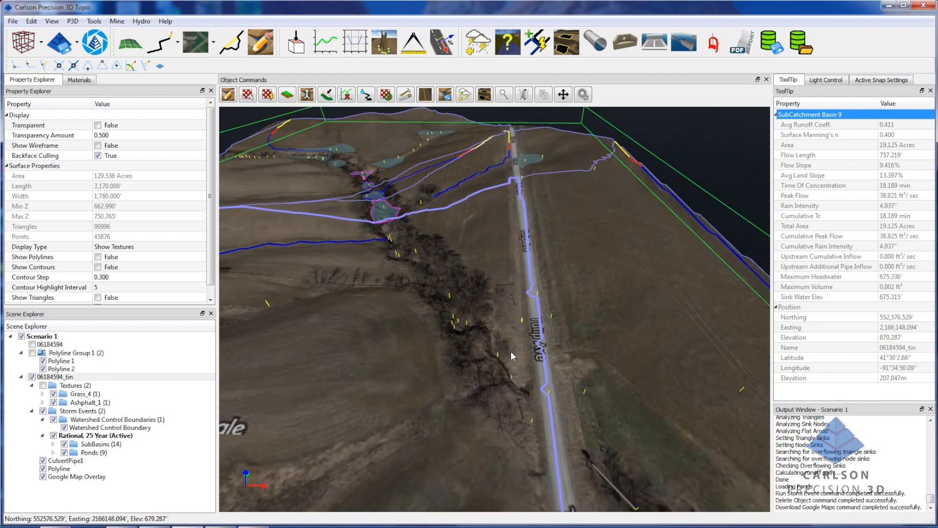
{"action": "left_click", "coordinate": [606, 477]}
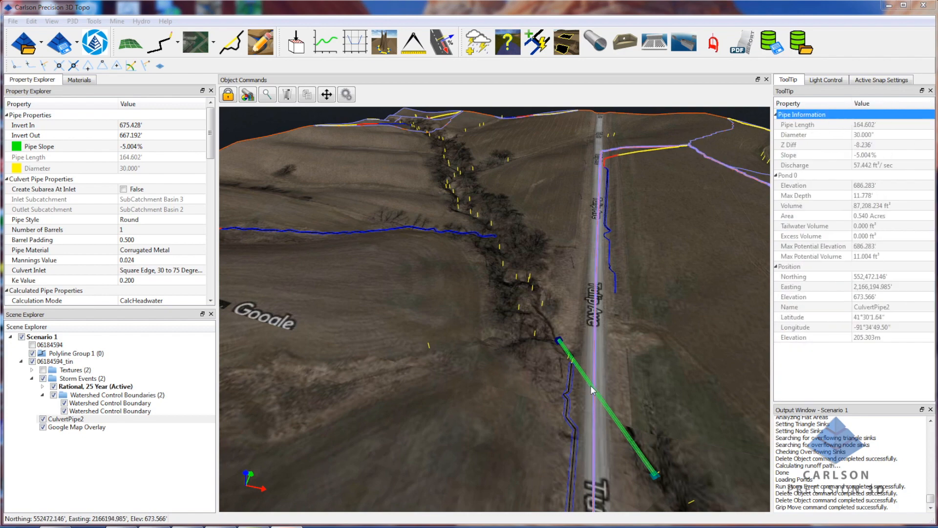
Draw a straight polyline about 2,028 ft long on the surface along the Tulip Ave road.
{"action": "middle_click_drag", "start_coordinate": [520, 376], "coordinate": [524, 381]}
{"action": "scroll", "coordinate": [523, 379], "scroll_direction": "down", "scroll_amount": 3}
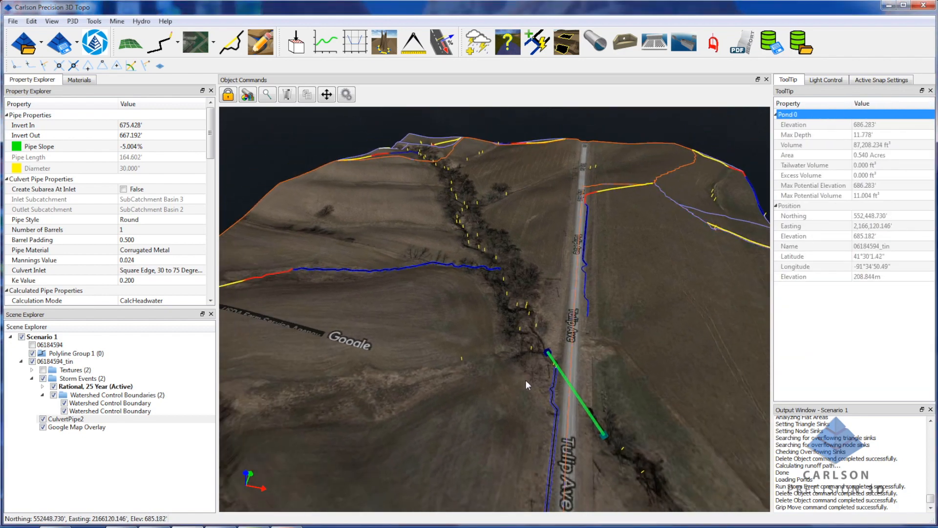
{"action": "left_click", "coordinate": [160, 43]}
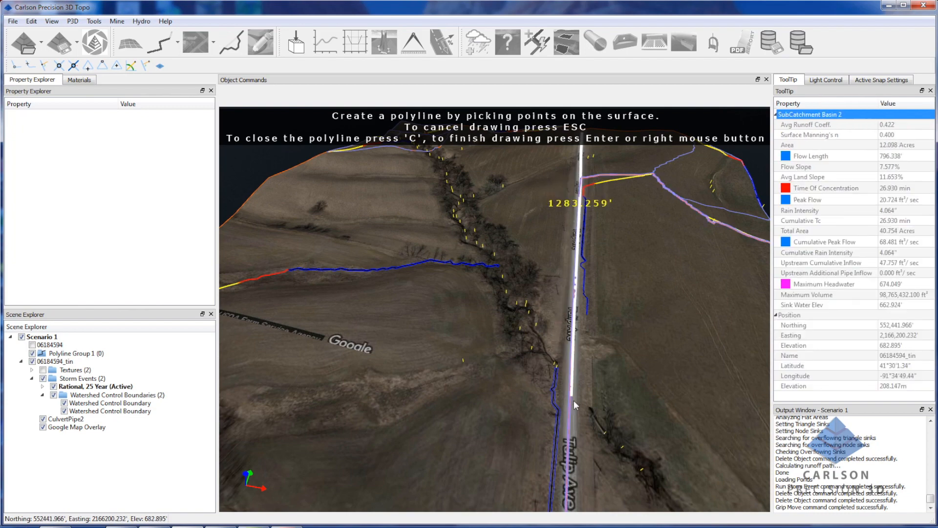
{"action": "scroll", "coordinate": [571, 415], "scroll_direction": "down", "scroll_amount": 5}
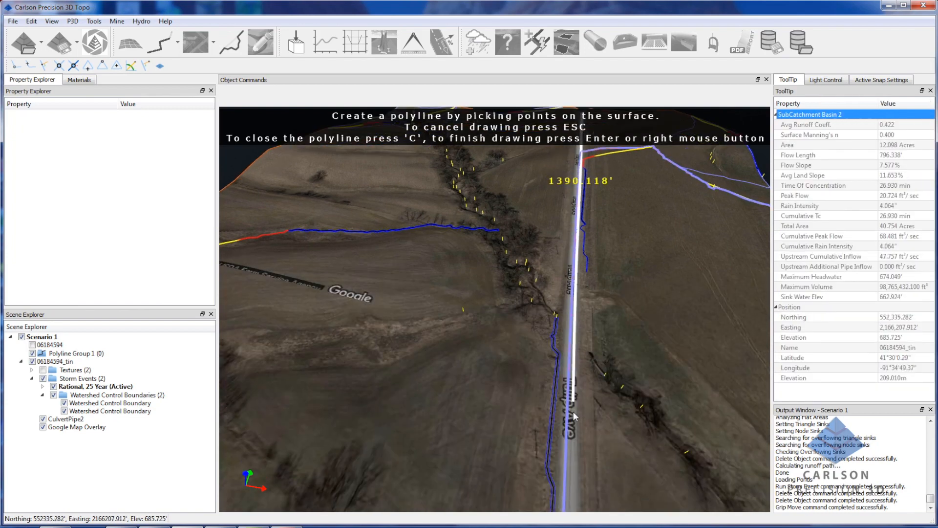
{"action": "scroll", "coordinate": [572, 421], "scroll_direction": "down", "scroll_amount": 3}
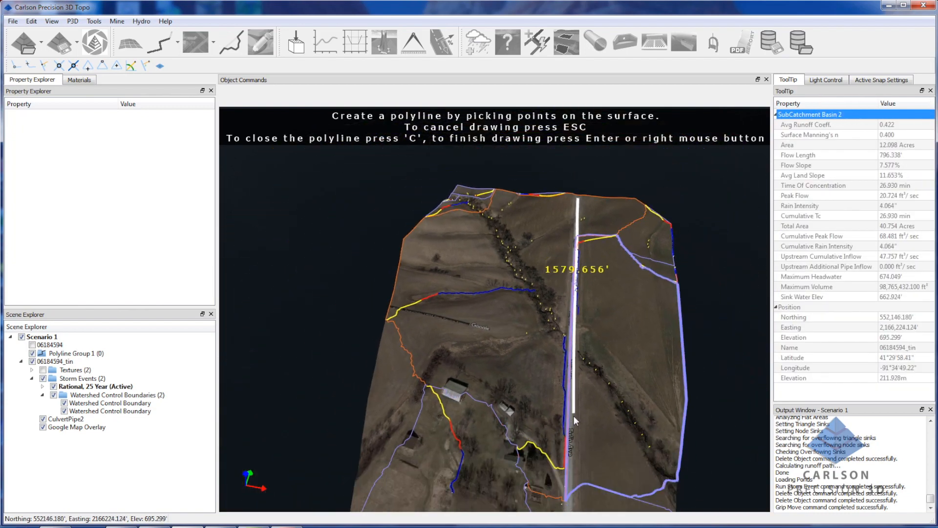
{"action": "scroll", "coordinate": [570, 430], "scroll_direction": "down", "scroll_amount": 3}
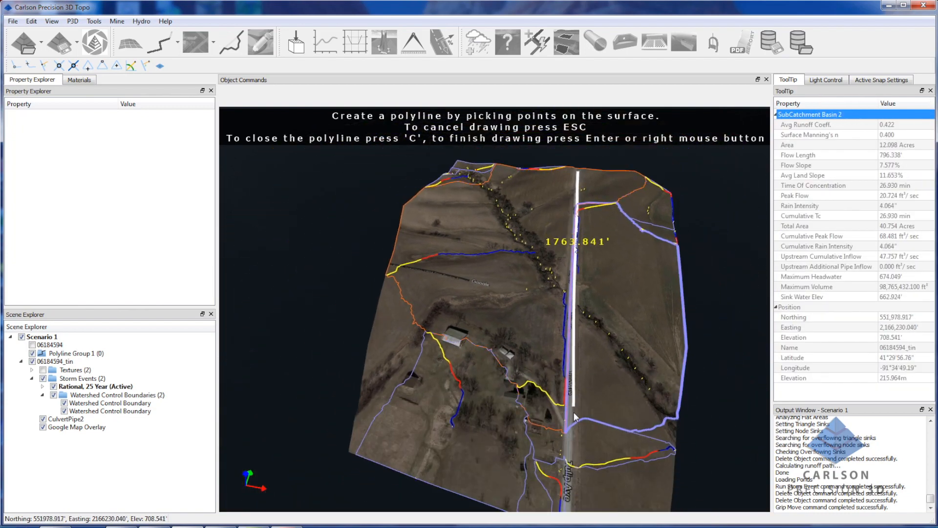
{"action": "left_click", "coordinate": [570, 457]}
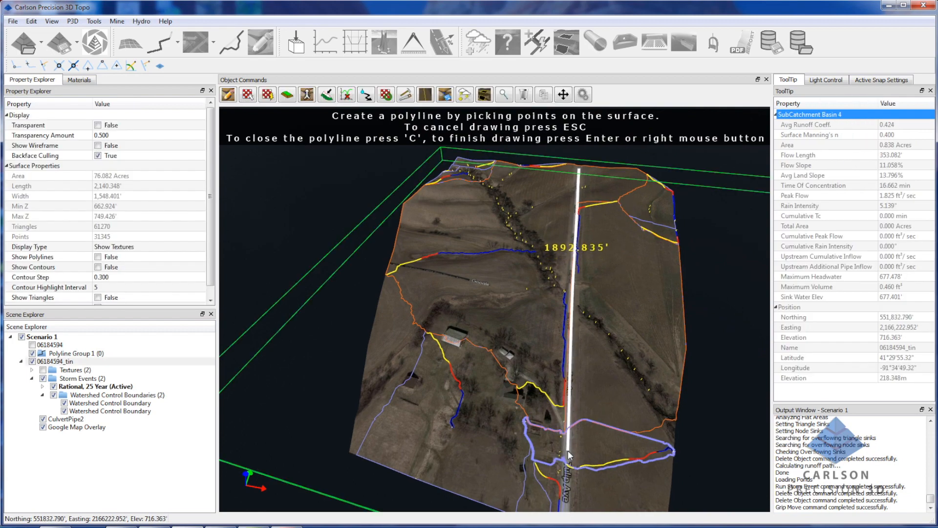
{"action": "left_click", "coordinate": [569, 458]}
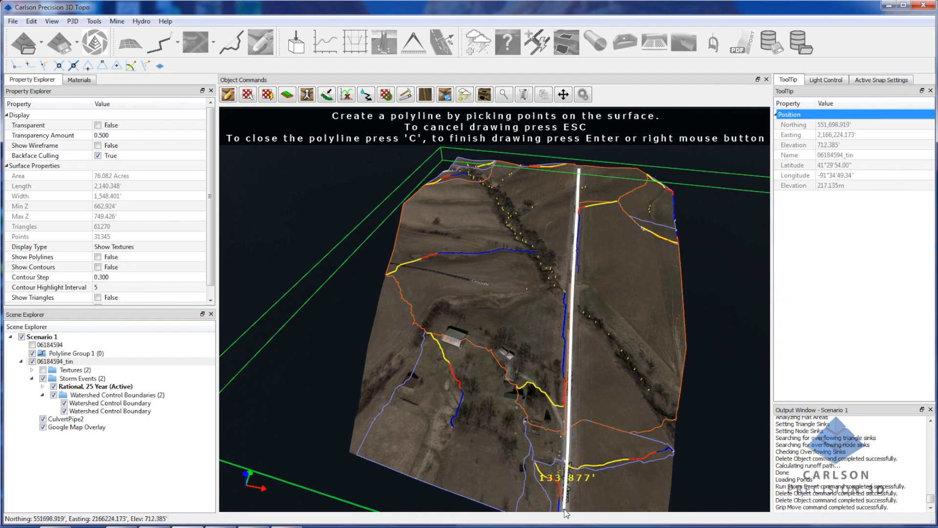
{"action": "right_click", "coordinate": [567, 481]}
Add a vertex to the road polyline near the culvert crossing and move it onto the road's centerline.
{"action": "scroll", "coordinate": [564, 215], "scroll_direction": "up", "scroll_amount": 8}
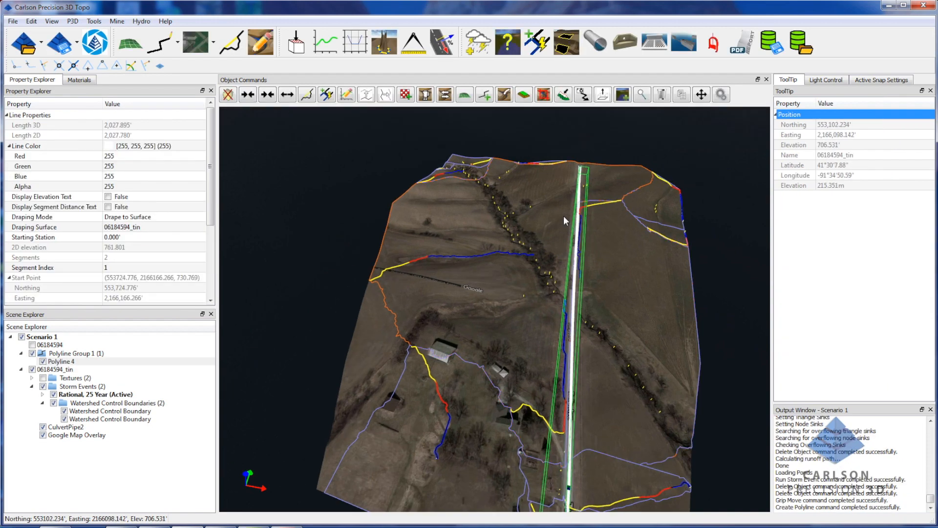
{"action": "scroll", "coordinate": [569, 354], "scroll_direction": "up", "scroll_amount": 5}
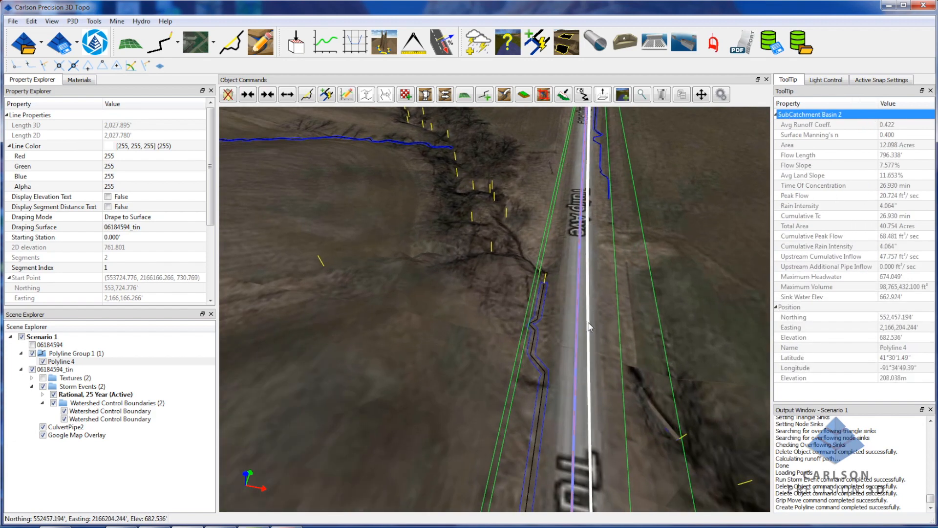
{"action": "scroll", "coordinate": [590, 327], "scroll_direction": "down", "scroll_amount": 8}
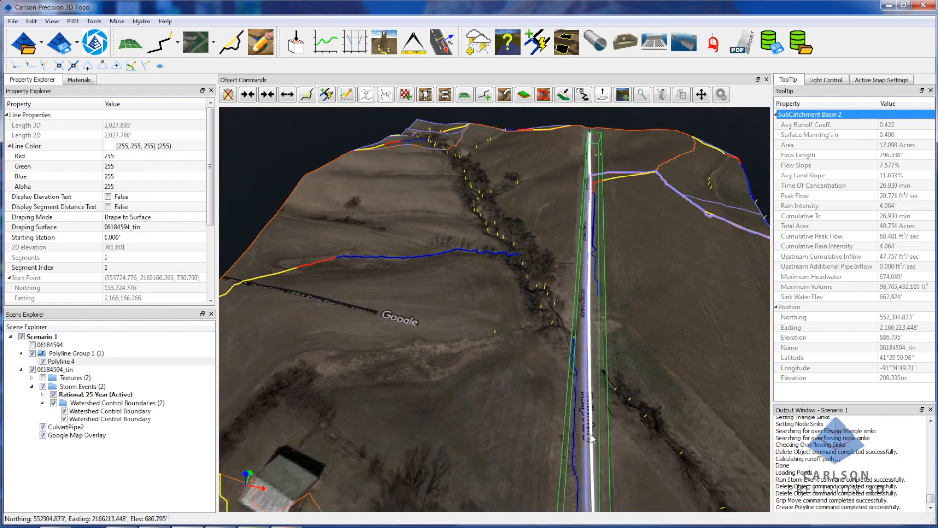
{"action": "scroll", "coordinate": [591, 438], "scroll_direction": "up", "scroll_amount": 5}
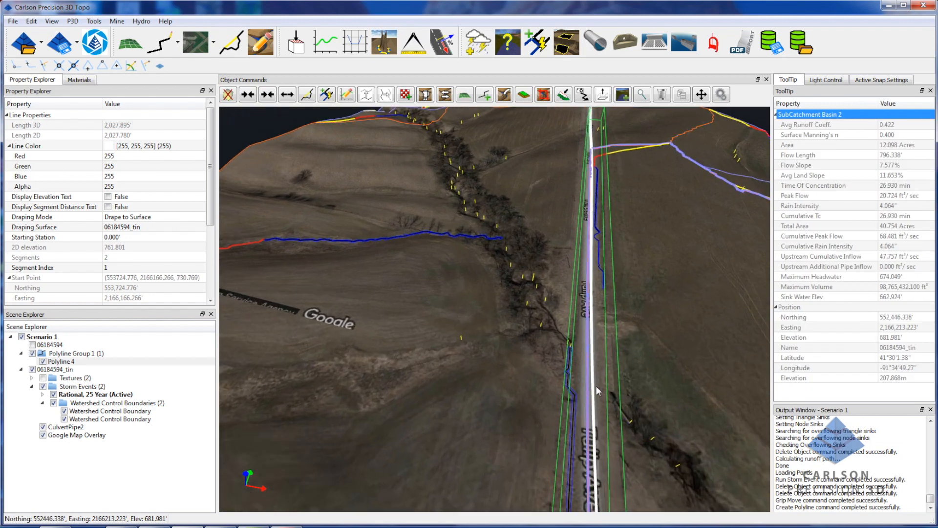
{"action": "right_click", "coordinate": [596, 400]}
{"action": "mouse_move", "coordinate": [625, 422]}
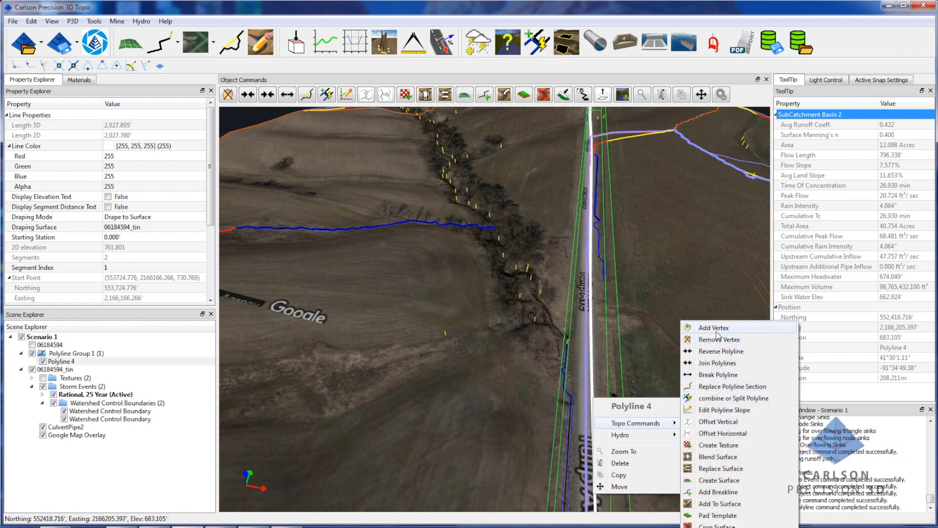
{"action": "left_click", "coordinate": [714, 328]}
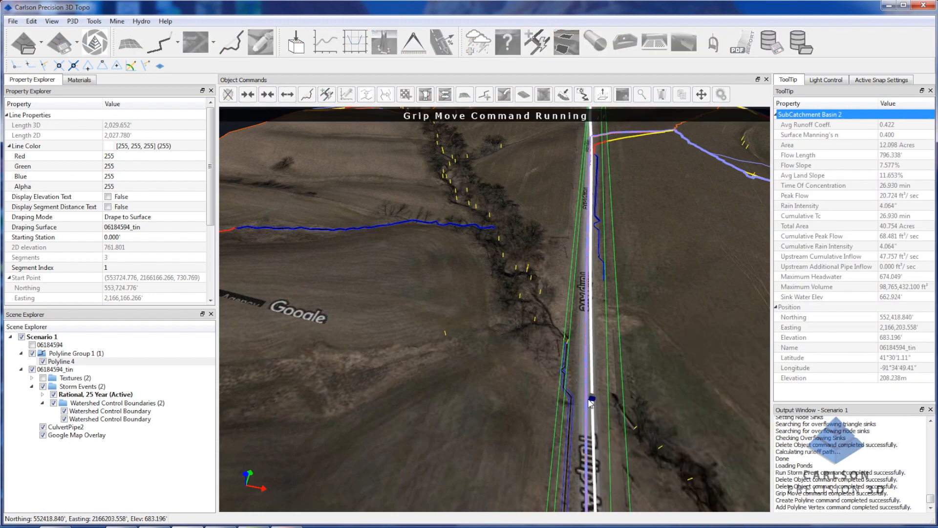
{"action": "left_click", "coordinate": [586, 401]}
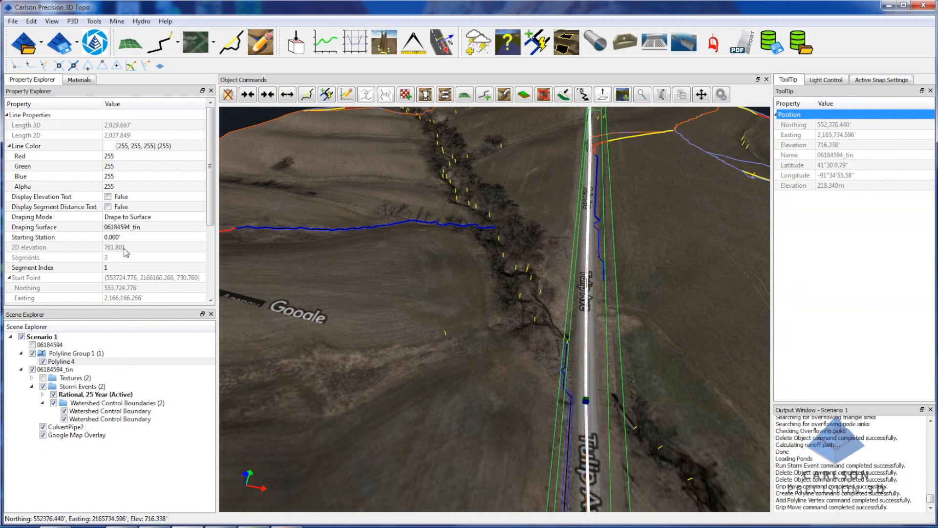
Set the road polyline's starting station to 17,528 ft.
{"action": "left_click", "coordinate": [63, 362]}
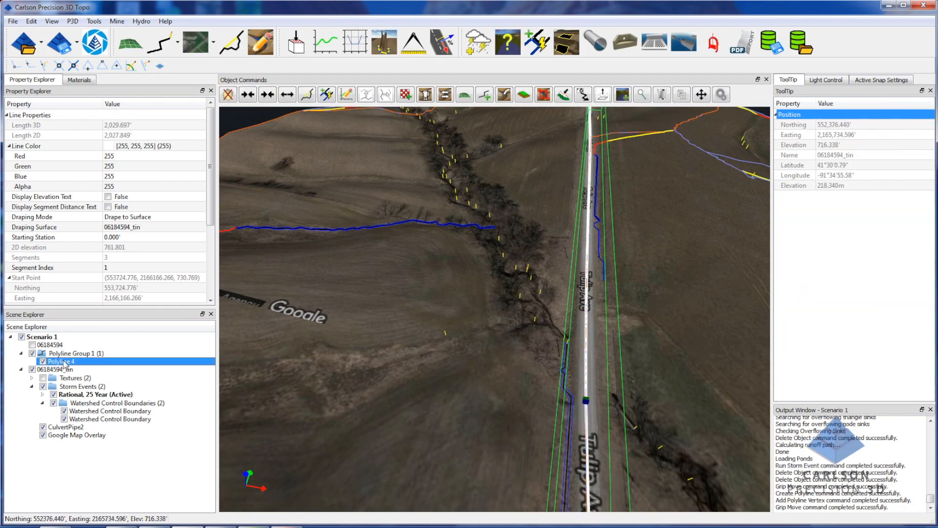
{"action": "mouse_move", "coordinate": [212, 165]}
{"action": "left_mouse_down"}
{"action": "mouse_move", "coordinate": [218, 191]}
{"action": "mouse_move", "coordinate": [217, 178]}
{"action": "left_mouse_up"}
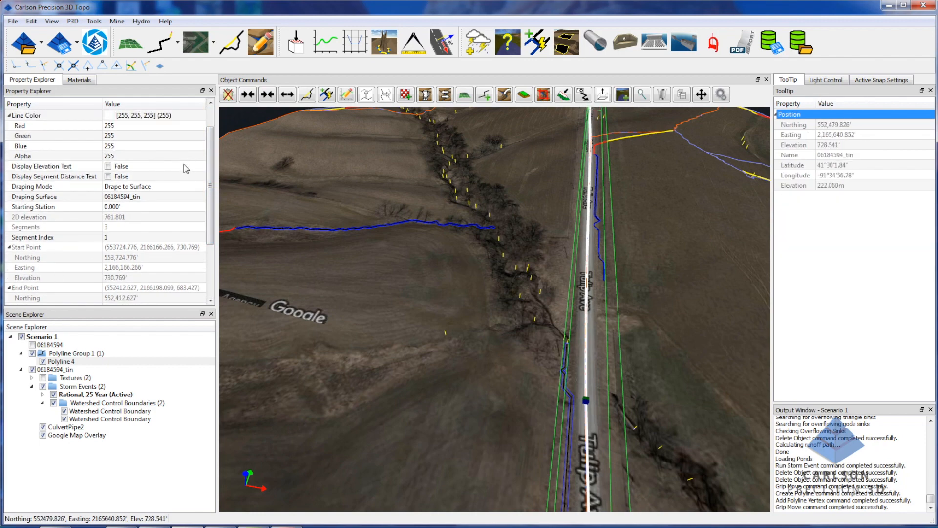
{"action": "left_click", "coordinate": [129, 208]}
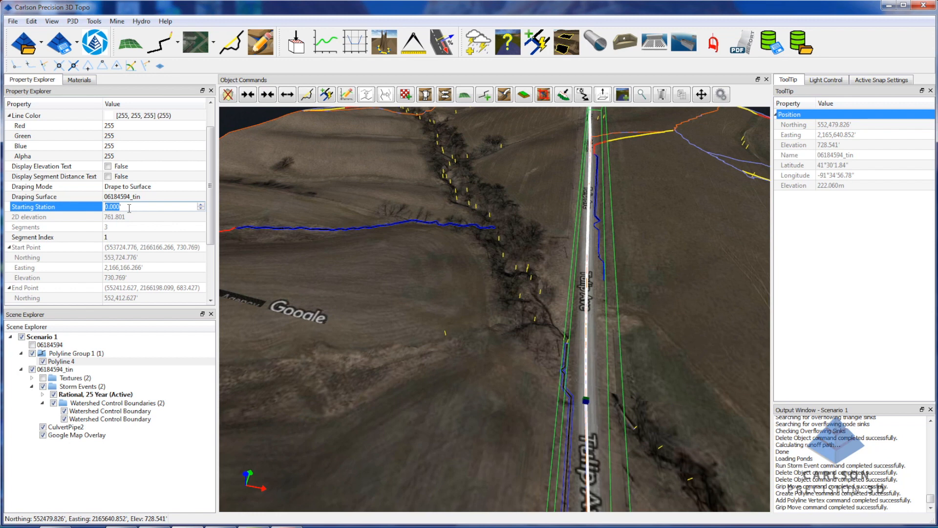
{"action": "type", "text": "1"}
{"action": "type", "text": "7528"}
{"action": "key", "text": "Return"}
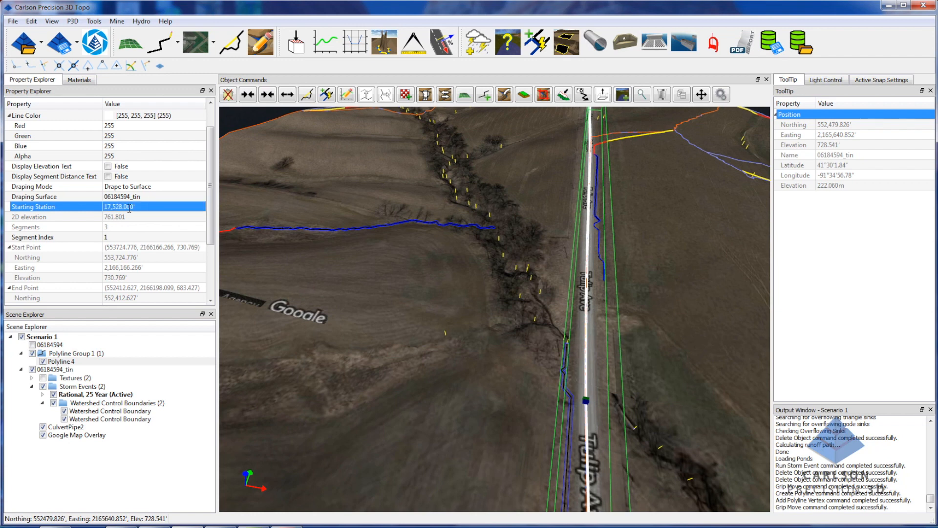
Set the road polyline's starting station to 1,500 ft.
{"action": "left_click", "coordinate": [129, 207]}
{"action": "type", "text": "1,500"}
{"action": "key", "text": "Return"}
Assign Polyline 4 as the roadway station/offset polyline of CulvertPipe2.
{"action": "left_click", "coordinate": [630, 426]}
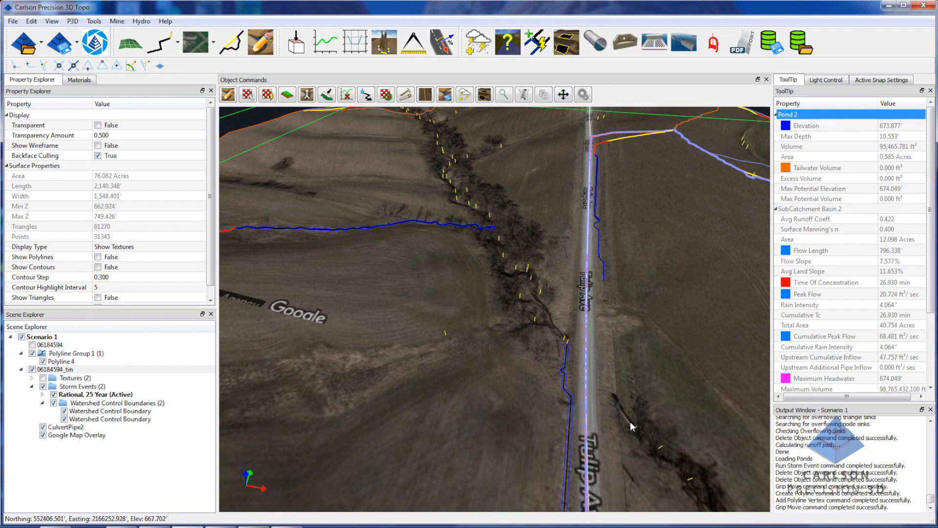
{"action": "left_click", "coordinate": [69, 427]}
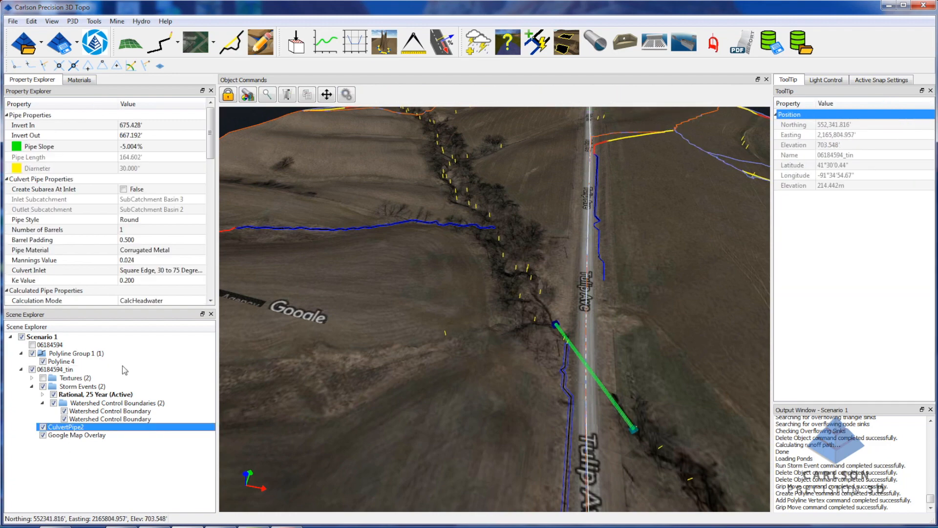
{"action": "left_click_drag", "start_coordinate": [211, 146], "coordinate": [220, 242]}
{"action": "left_click", "coordinate": [156, 186]}
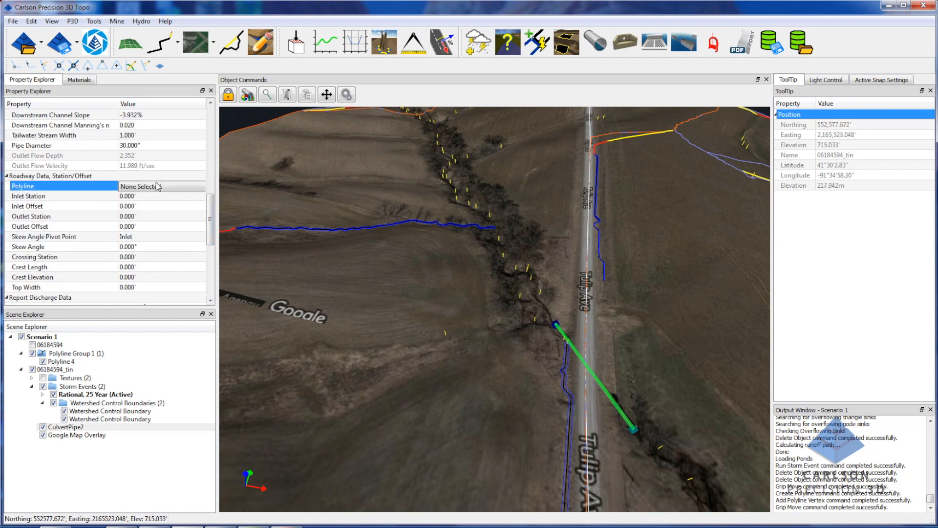
{"action": "left_click", "coordinate": [157, 186]}
{"action": "left_click", "coordinate": [155, 204]}
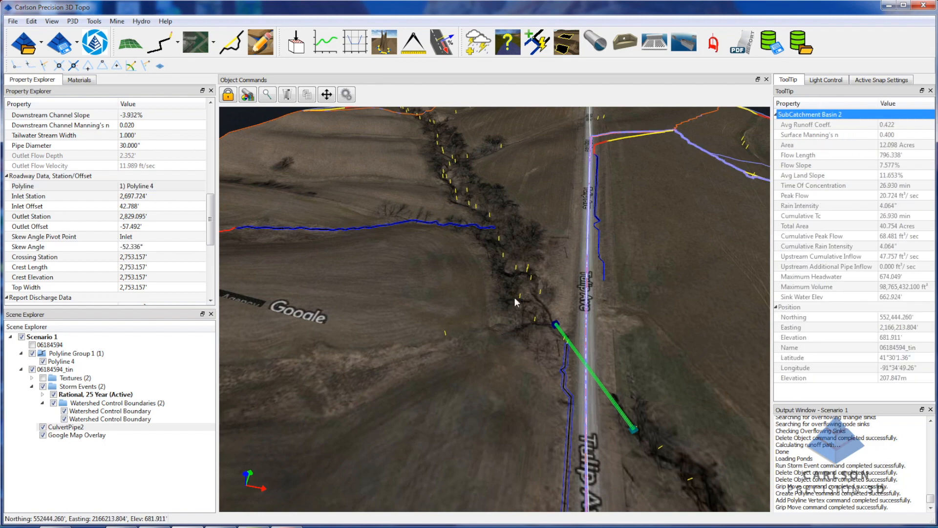
Try an outlet offset of 60 ft for the culvert, and move its outlet back to the creek across the road.
{"action": "left_click", "coordinate": [156, 227]}
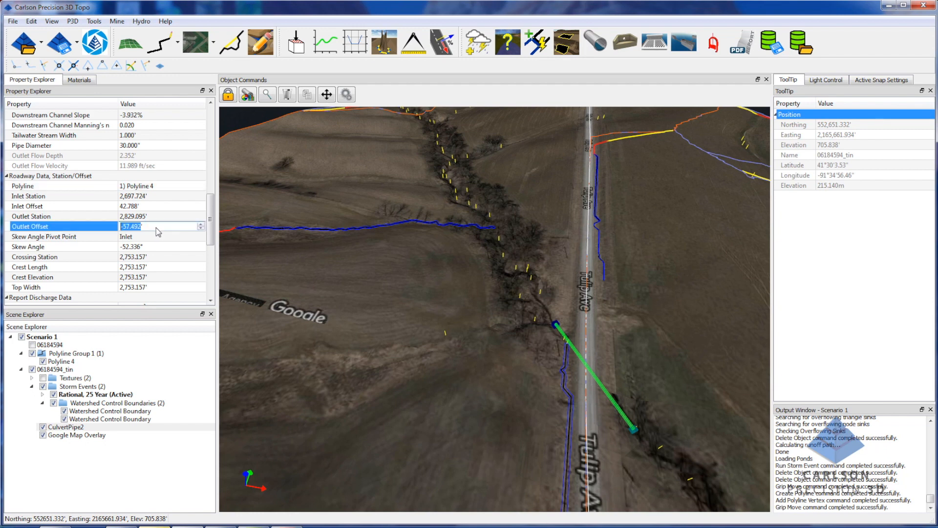
{"action": "type", "text": "60"}
{"action": "key", "text": "Return"}
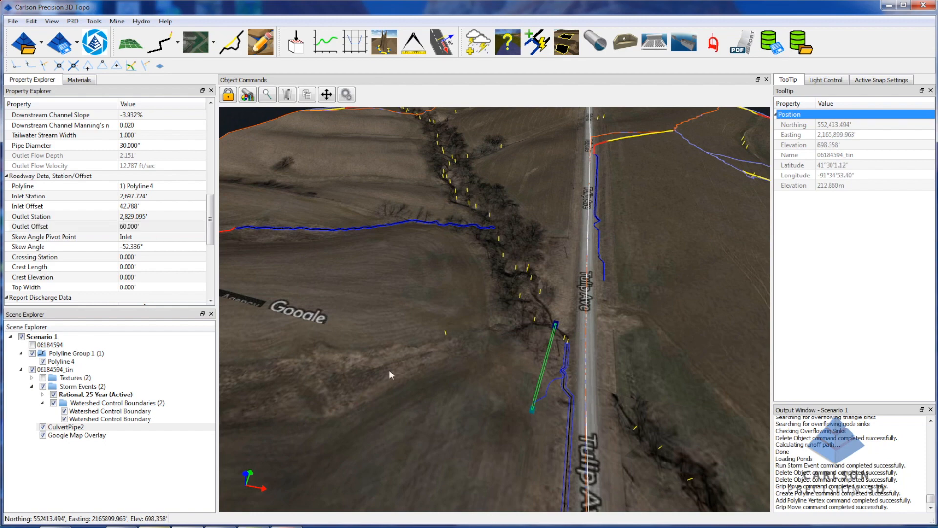
{"action": "left_click", "coordinate": [533, 409]}
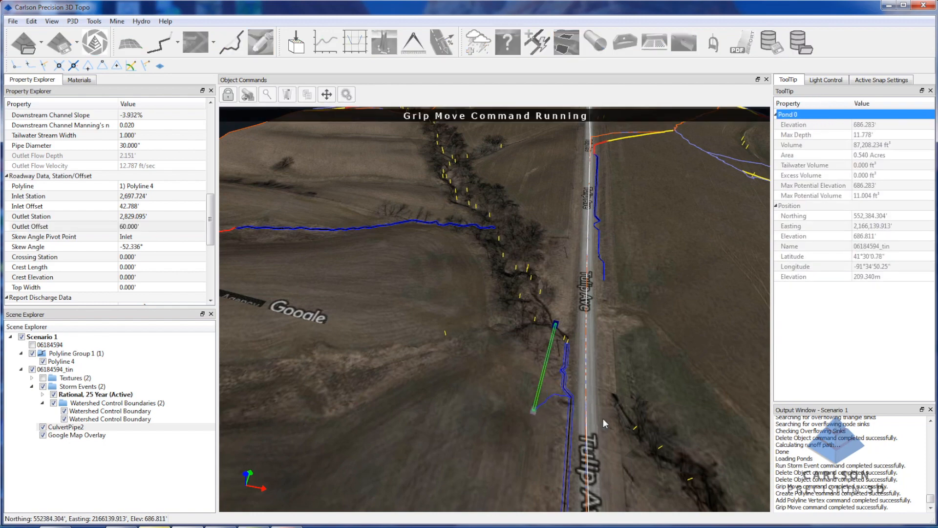
{"action": "left_click", "coordinate": [636, 432]}
Set the culvert's skew angle pivot point to Crossing.
{"action": "left_click", "coordinate": [137, 237]}
{"action": "left_click", "coordinate": [136, 239]}
{"action": "left_click", "coordinate": [138, 255]}
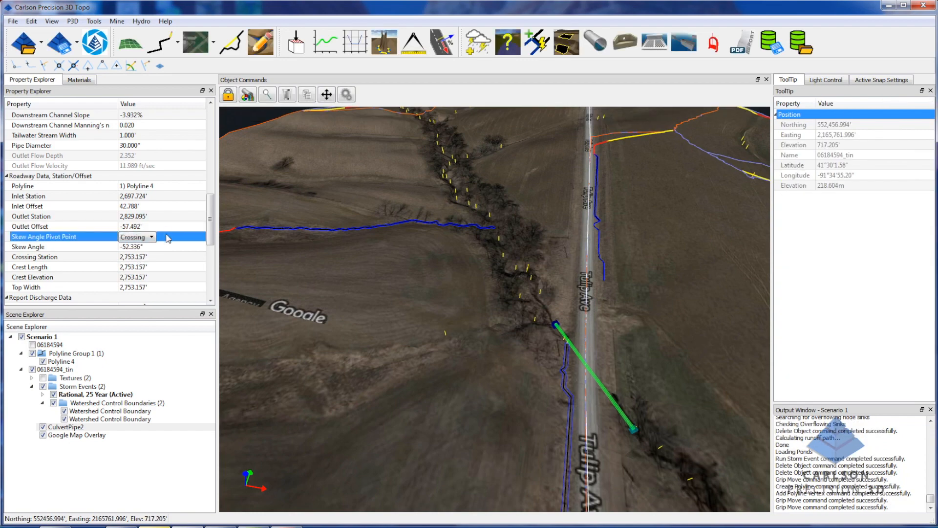
Set the culvert's outlet offset to -60 ft and its inlet offset to 43 ft from the road polyline.
{"action": "left_click", "coordinate": [157, 227]}
{"action": "type", "text": "-"}
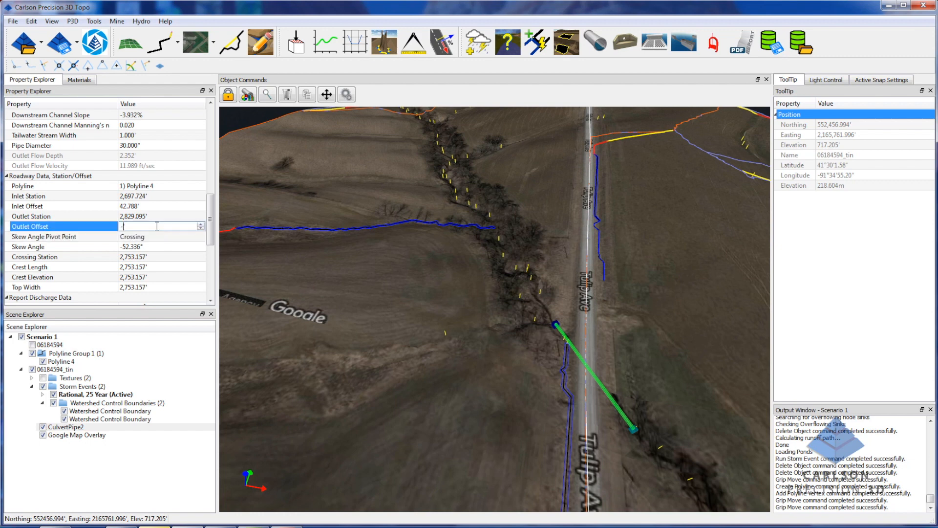
{"action": "type", "text": "60"}
{"action": "key", "text": "Return"}
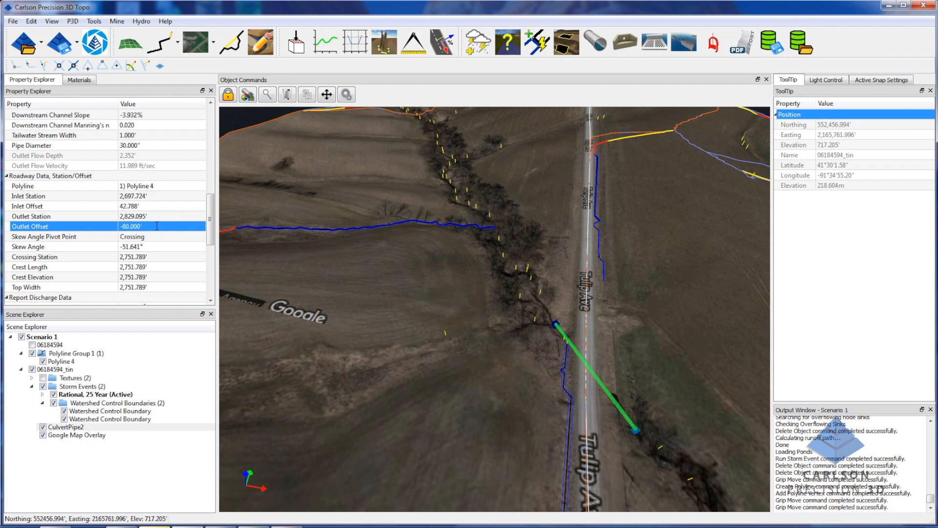
{"action": "left_click", "coordinate": [145, 207]}
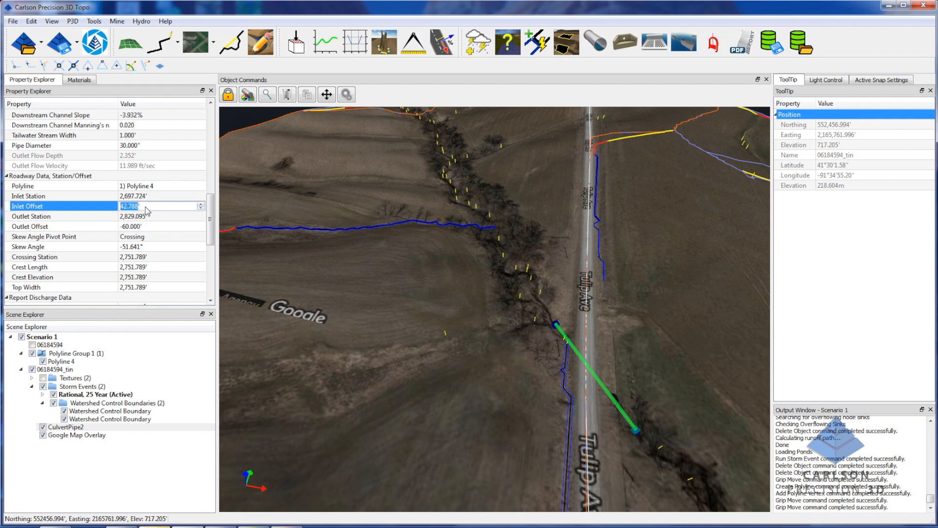
{"action": "key", "text": "Return"}
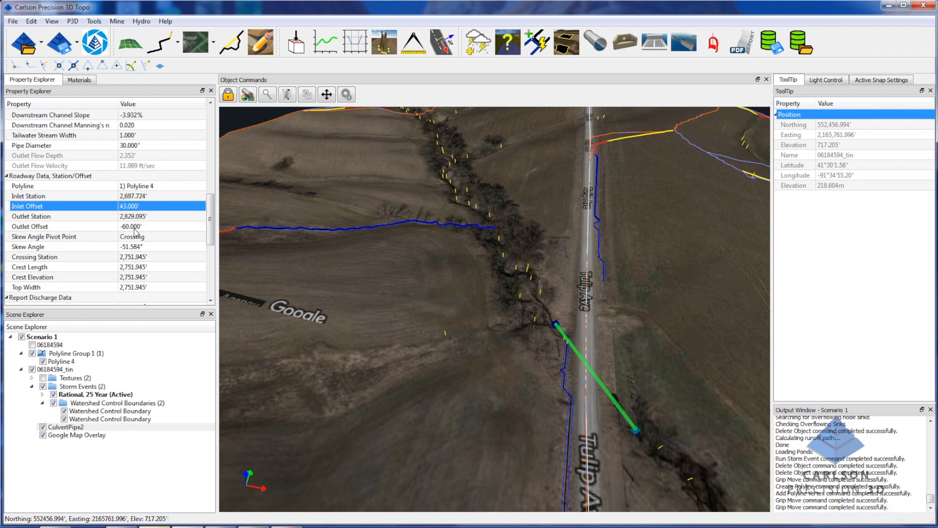
Set the culvert's inlet station along the road polyline to 2,697 ft.
{"action": "left_click", "coordinate": [154, 196]}
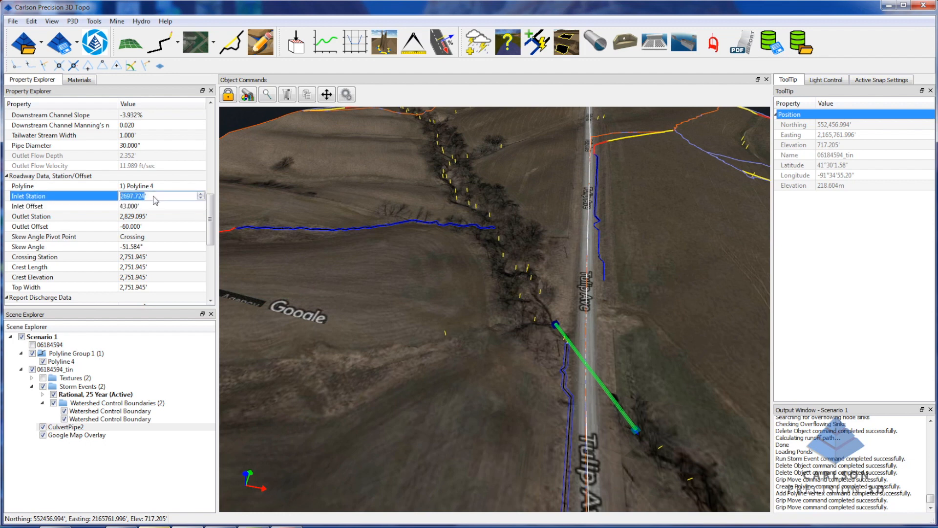
{"action": "type", "text": "2,"}
{"action": "type", "text": "697"}
{"action": "key", "text": "Return"}
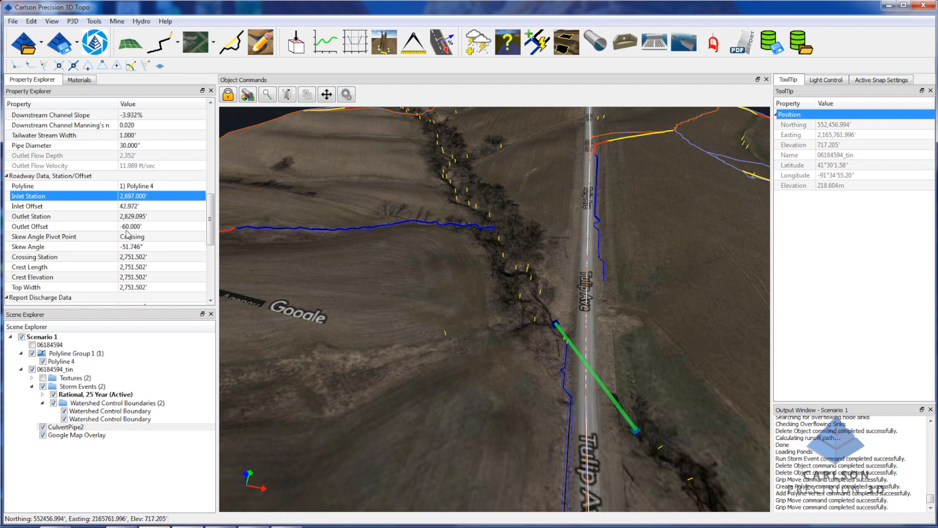
Set the culvert's skew angle to -51° with Crossing as the skew angle pivot point.
{"action": "left_click", "coordinate": [161, 246]}
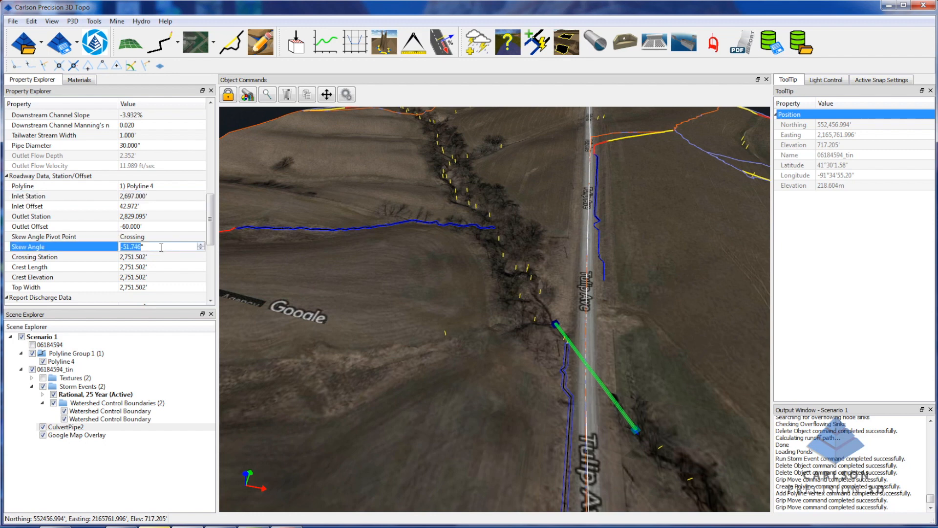
{"action": "type", "text": "-"}
{"action": "key", "text": "Return"}
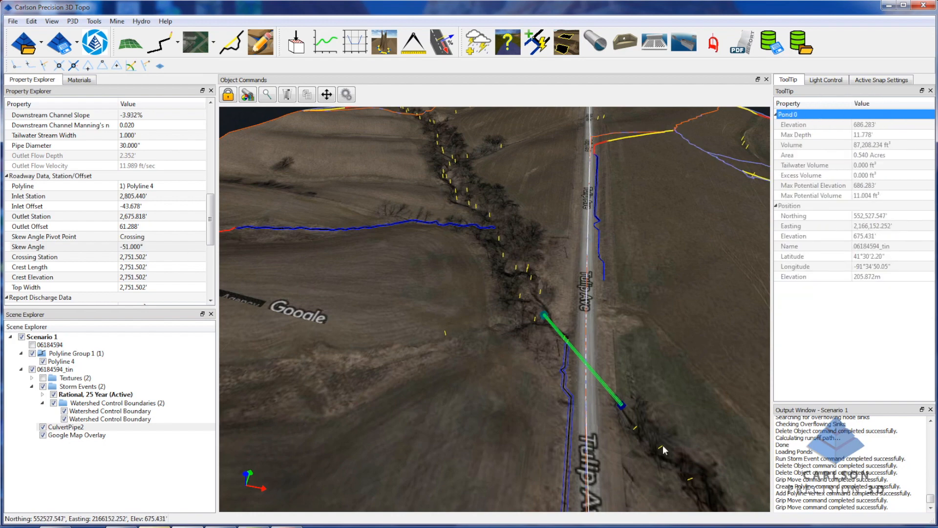
{"action": "left_click", "coordinate": [153, 237]}
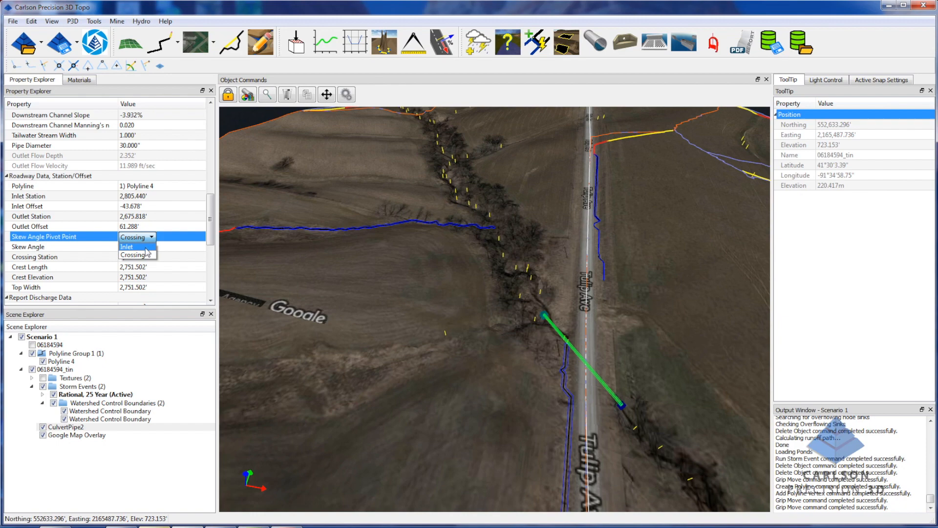
{"action": "left_click", "coordinate": [146, 254]}
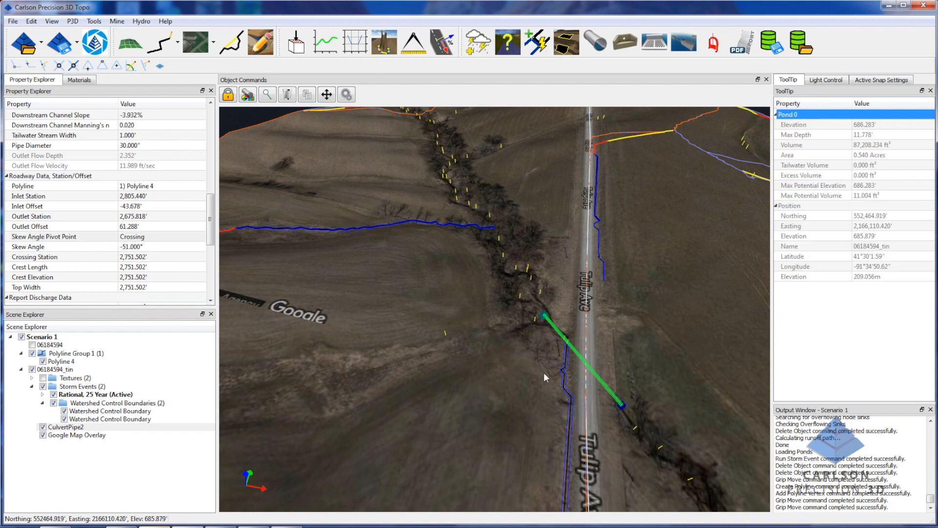